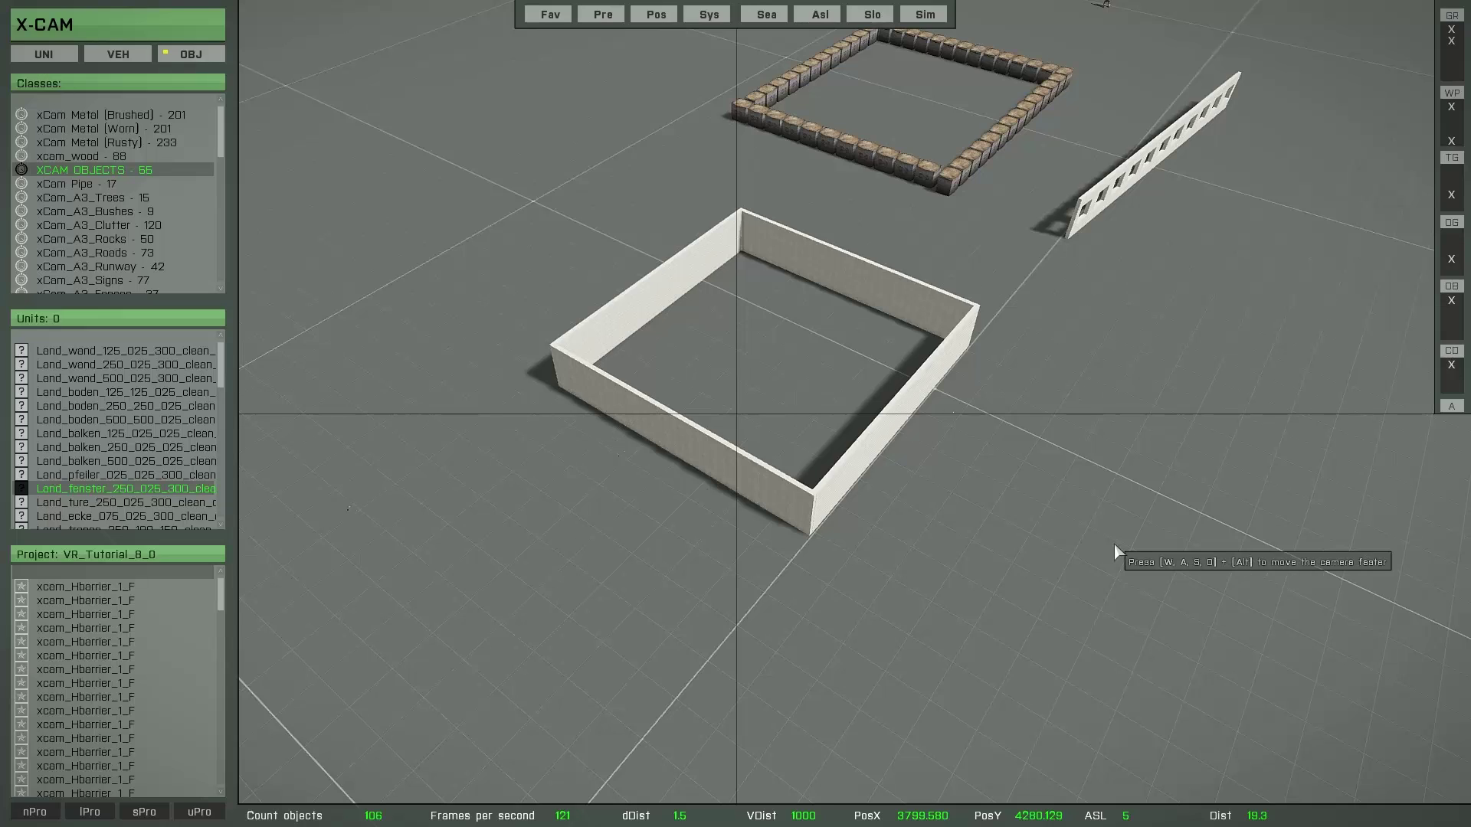
# Step: Select the entire square of barrier blocks as one set from one of its blocks
pyautogui.moveTo(1113, 542); pyautogui.dragTo(842, 560, button='right')
pyautogui.press('w')
pyautogui.press('d')
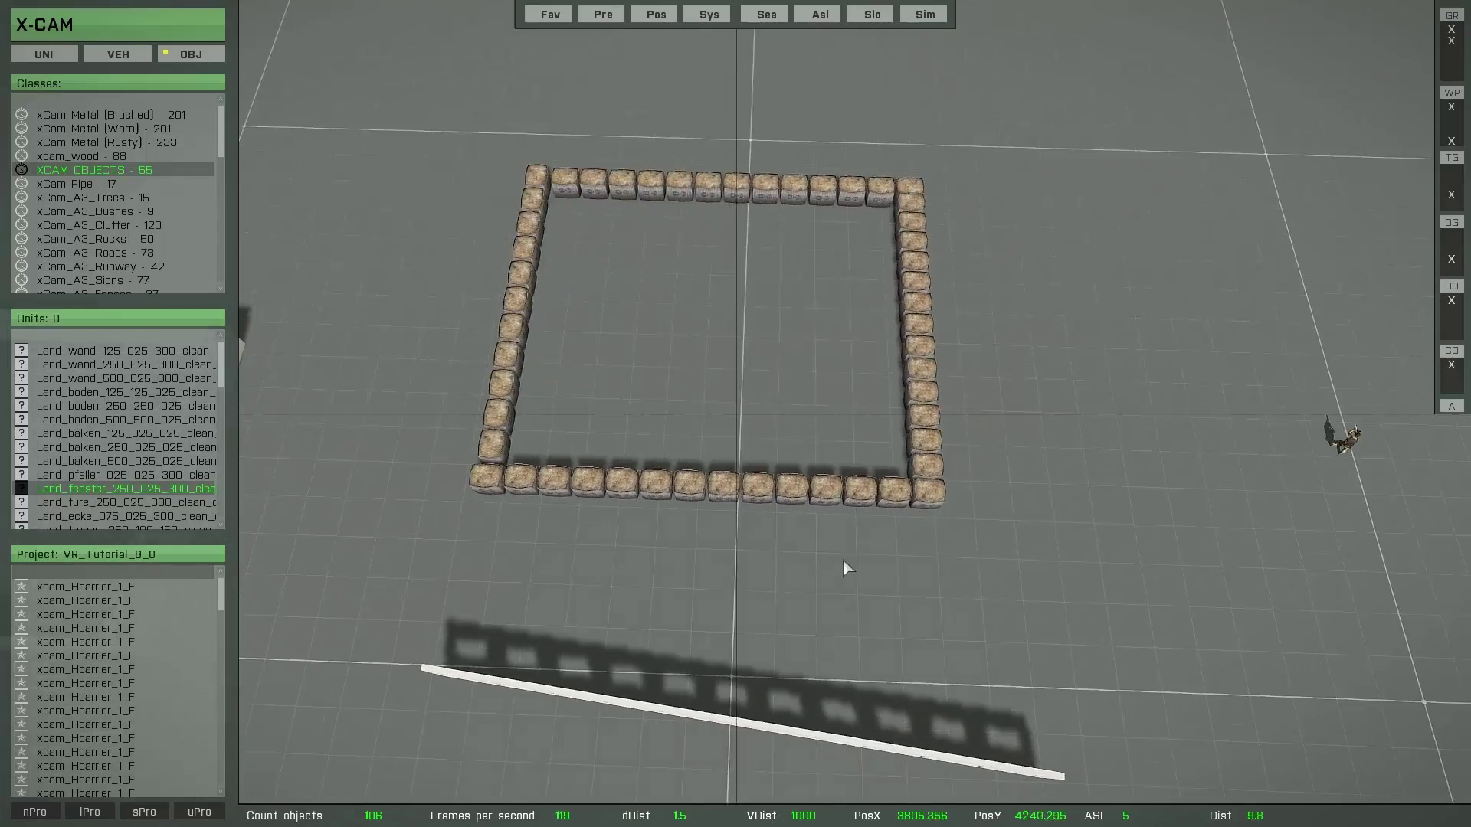
pyautogui.click(764, 497)
pyautogui.click(763, 498)
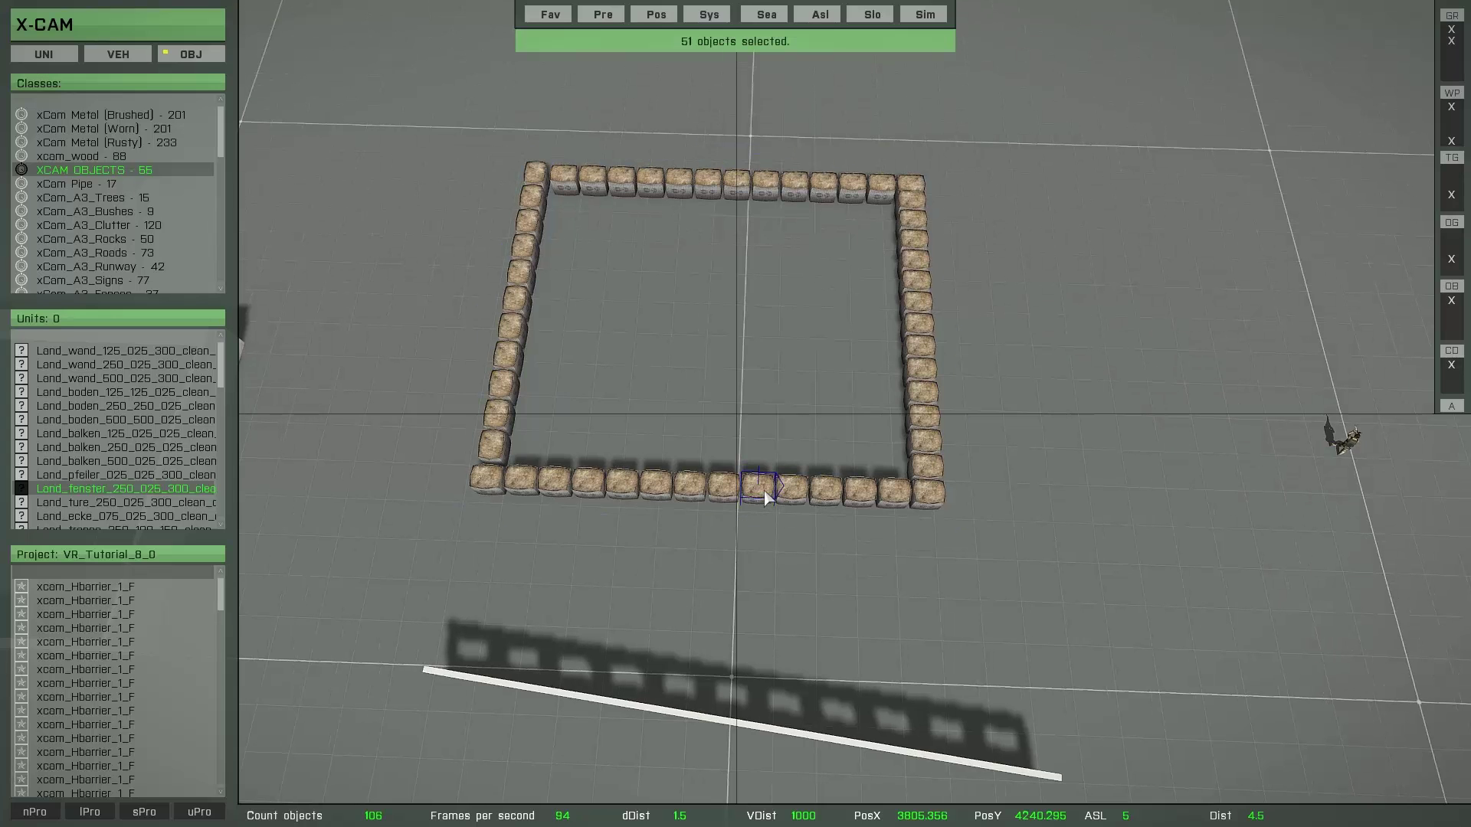
# Step: Group the full row of barrier blocks facing the windowed wall, undoing a trial move of the row before grouping
pyautogui.moveTo(759, 513); pyautogui.dragTo(853, 525, button='right')
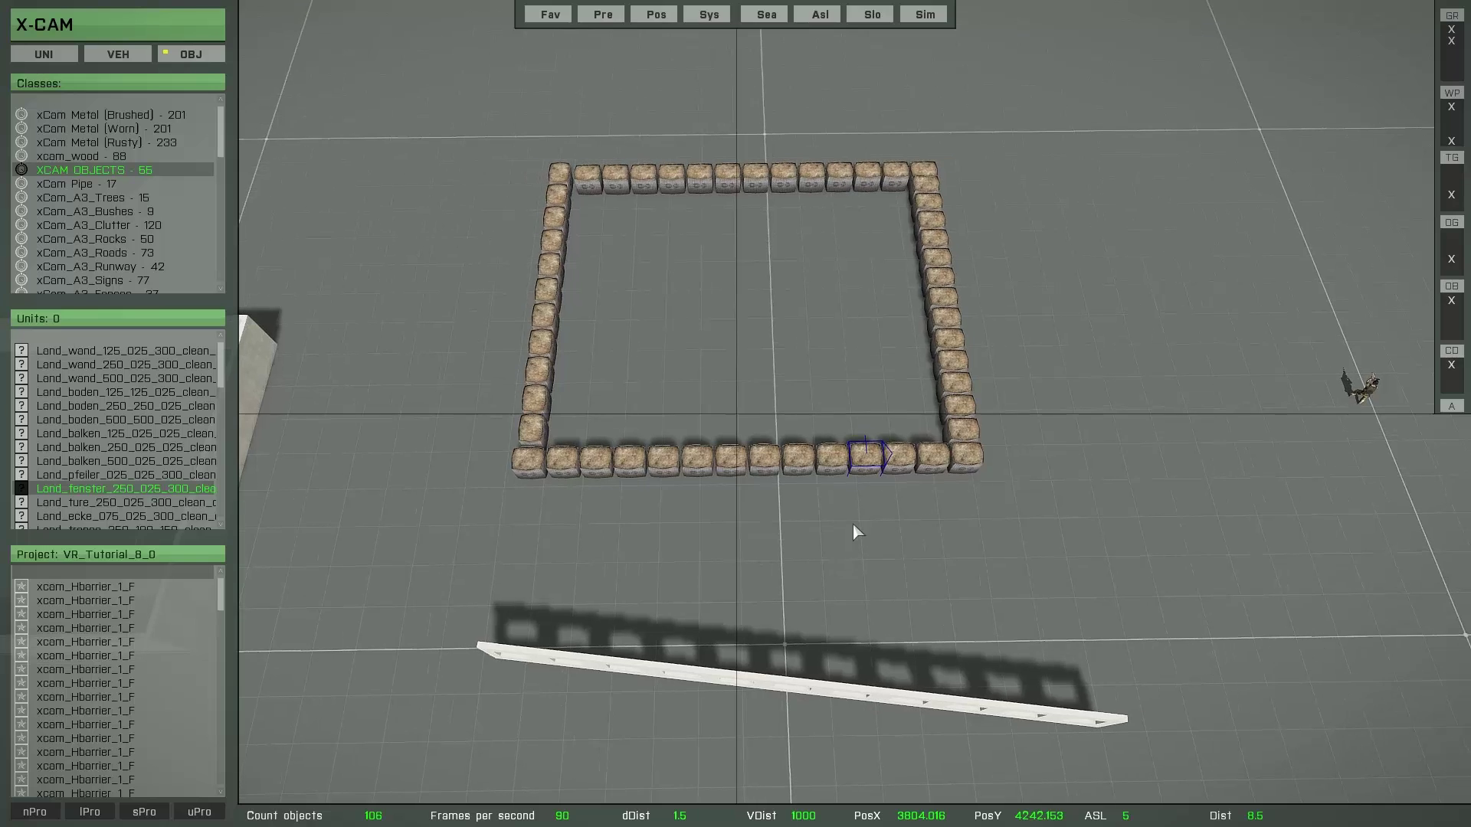
pyautogui.moveTo(491, 448); pyautogui.dragTo(1022, 495)
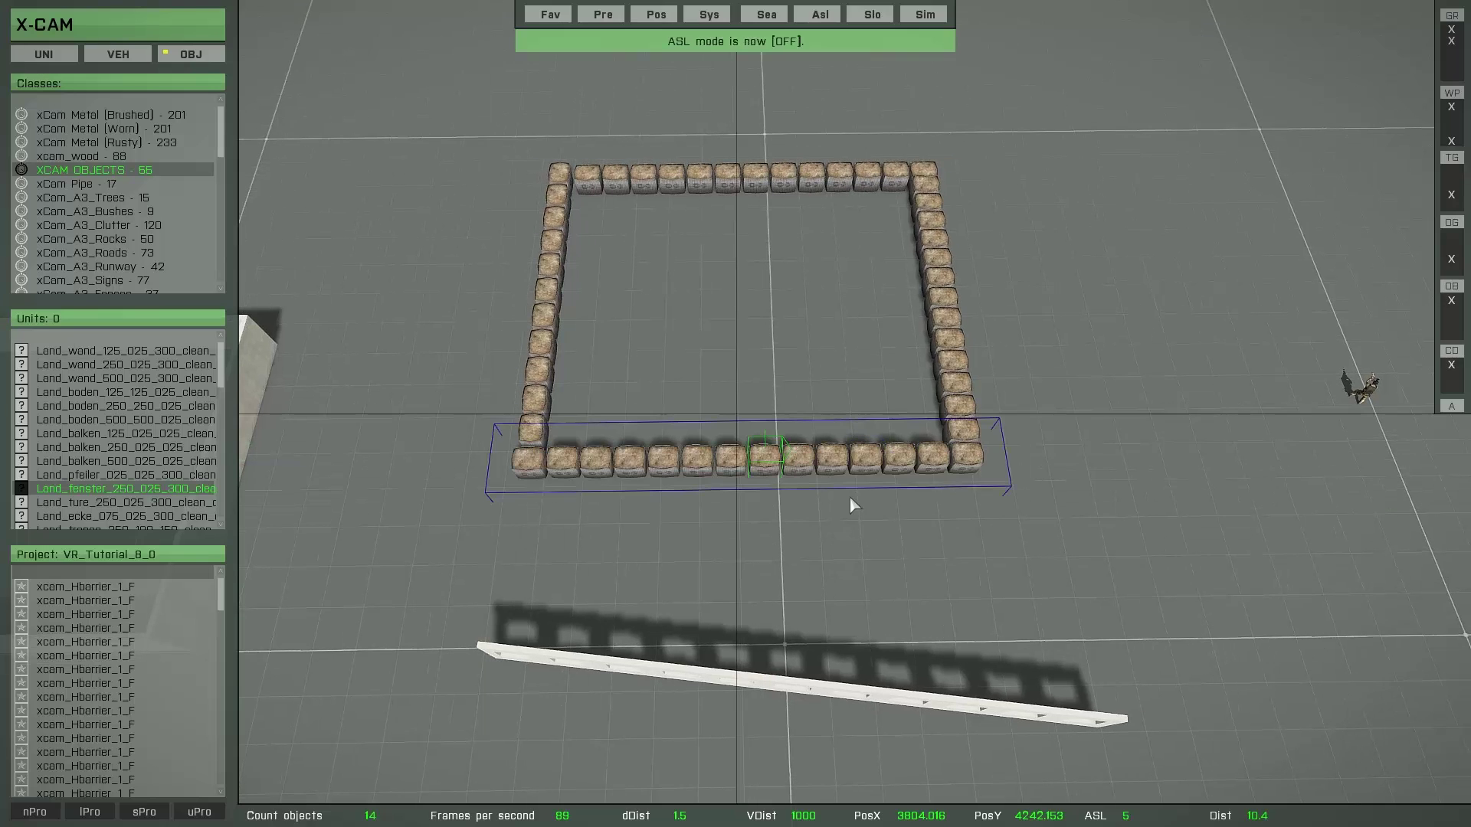
pyautogui.moveTo(779, 506); pyautogui.dragTo(773, 548)
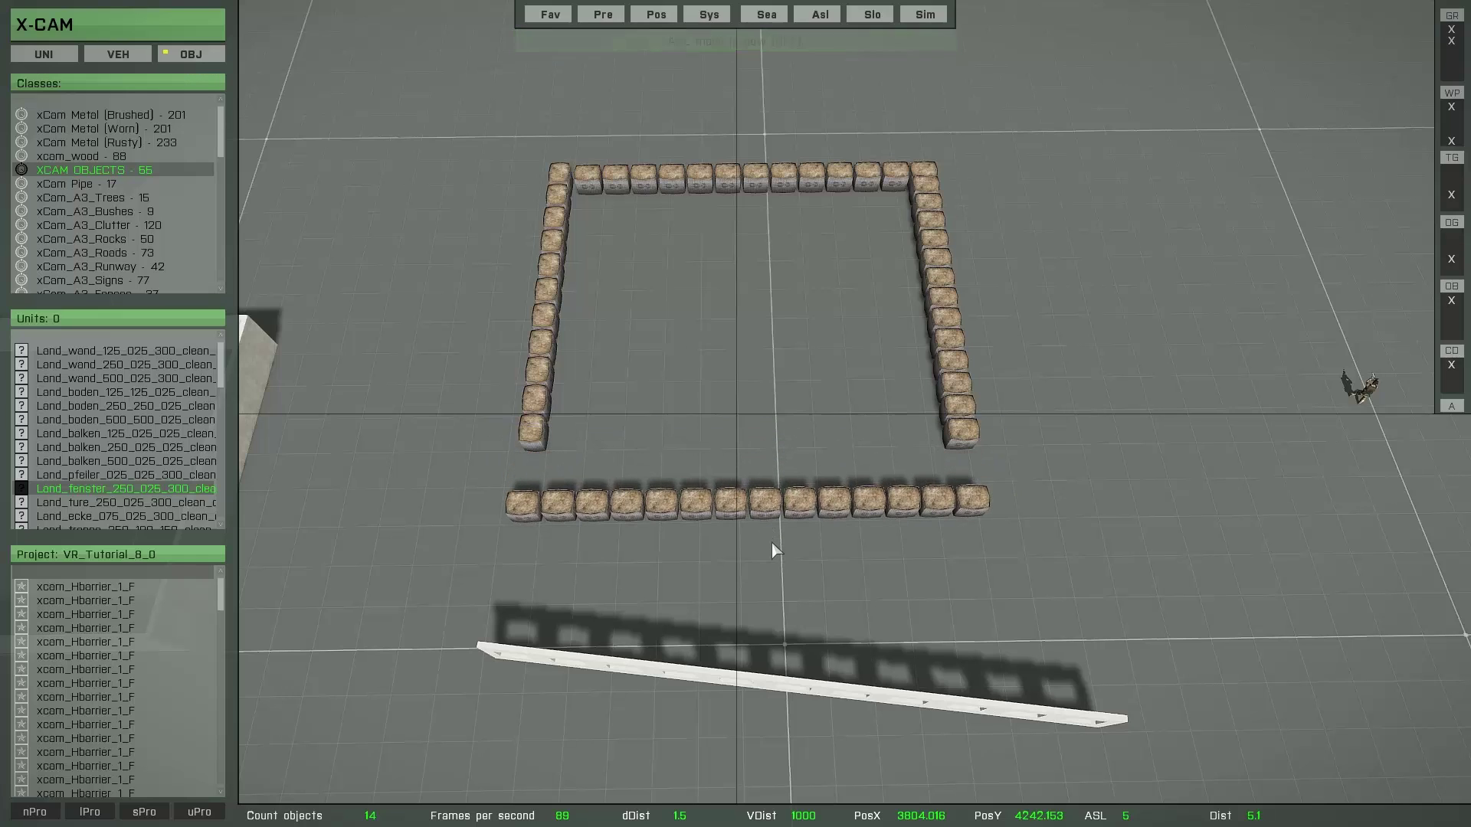
pyautogui.hotkey('ctrl', 'z')
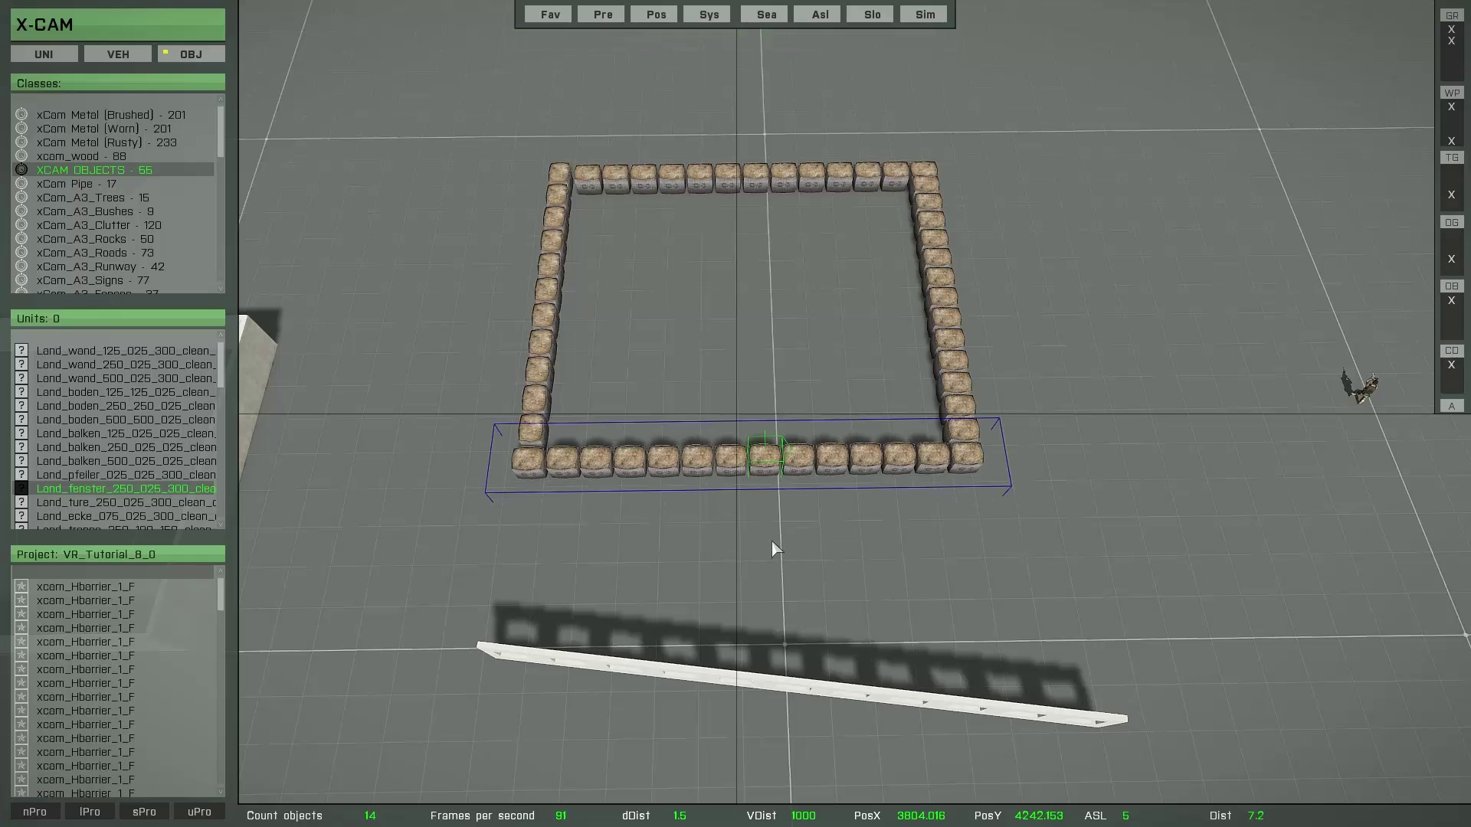
pyautogui.hotkey('ctrl', 'g')
# Step: Group the full row of barrier blocks on the side of the square farthest from the windowed wall
pyautogui.moveTo(772, 541)
pyautogui.mouseDown(button='right')
pyautogui.moveTo(930, 564)
pyautogui.moveTo(402, 575)
pyautogui.moveTo(762, 561)
pyautogui.mouseUp(button='right')
pyautogui.click(737, 560)
pyautogui.press('w')
pyautogui.press('space')
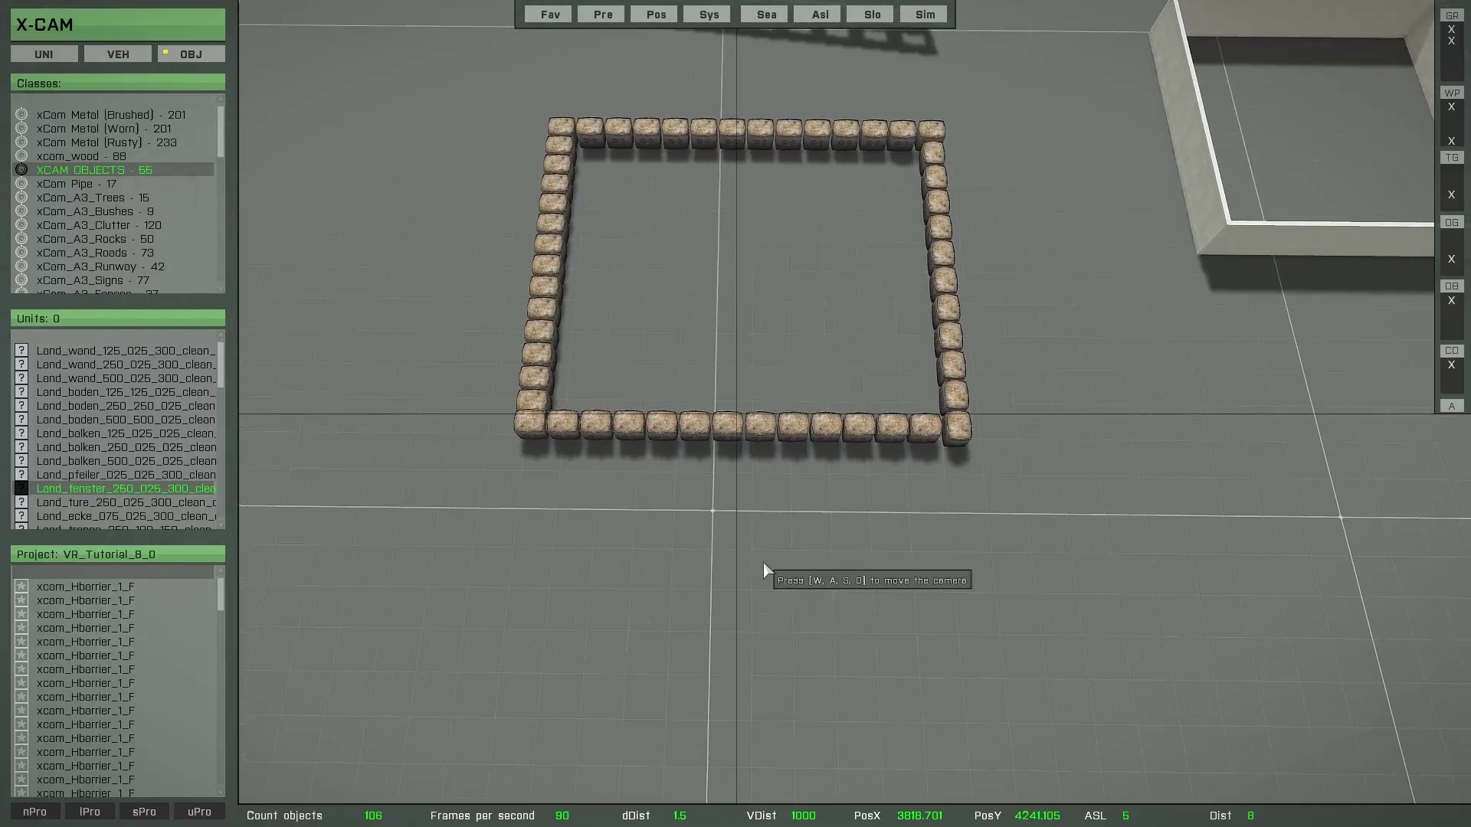
pyautogui.moveTo(490, 416); pyautogui.dragTo(988, 494)
pyautogui.press('Return')
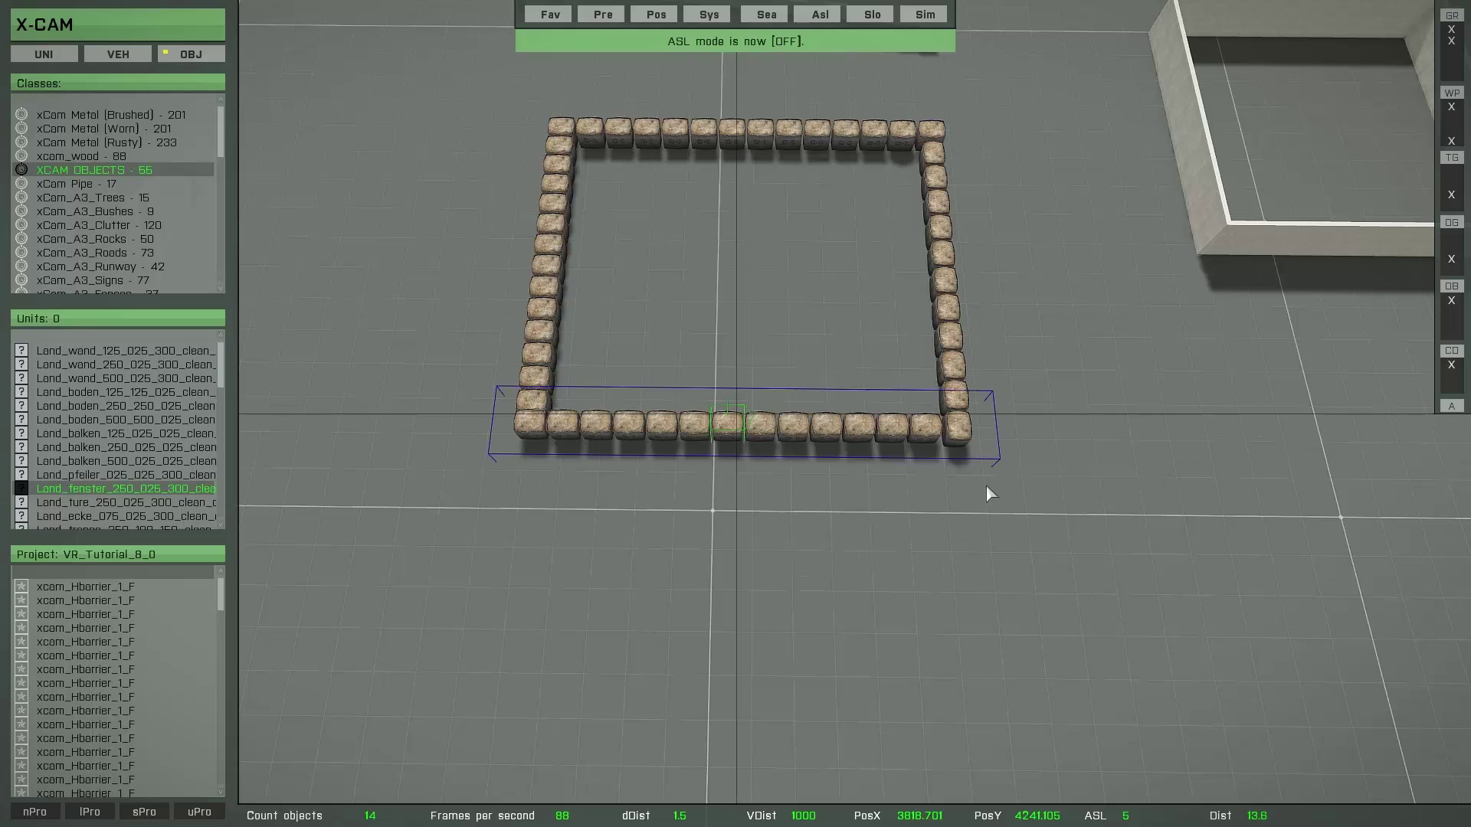
pyautogui.hotkey('ctrl', 'g')
# Step: Area-select the ten barrier blocks between the two grouped rows, on the side facing the white-walled enclosure
pyautogui.press('space')
pyautogui.click(723, 509)
pyautogui.moveTo(724, 508); pyautogui.dragTo(633, 513, button='right')
pyautogui.press('space')
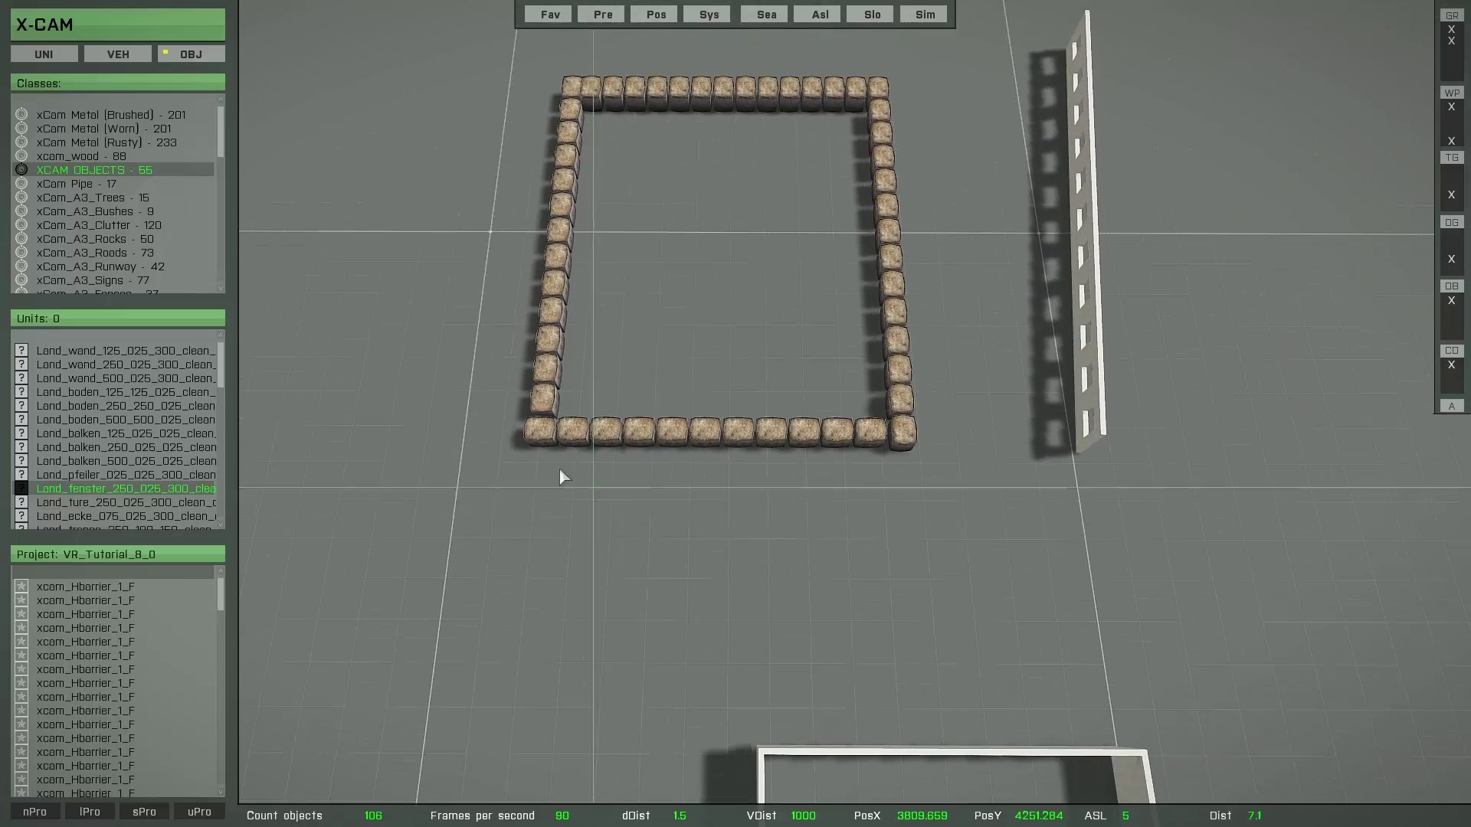
pyautogui.moveTo(562, 412); pyautogui.dragTo(881, 481)
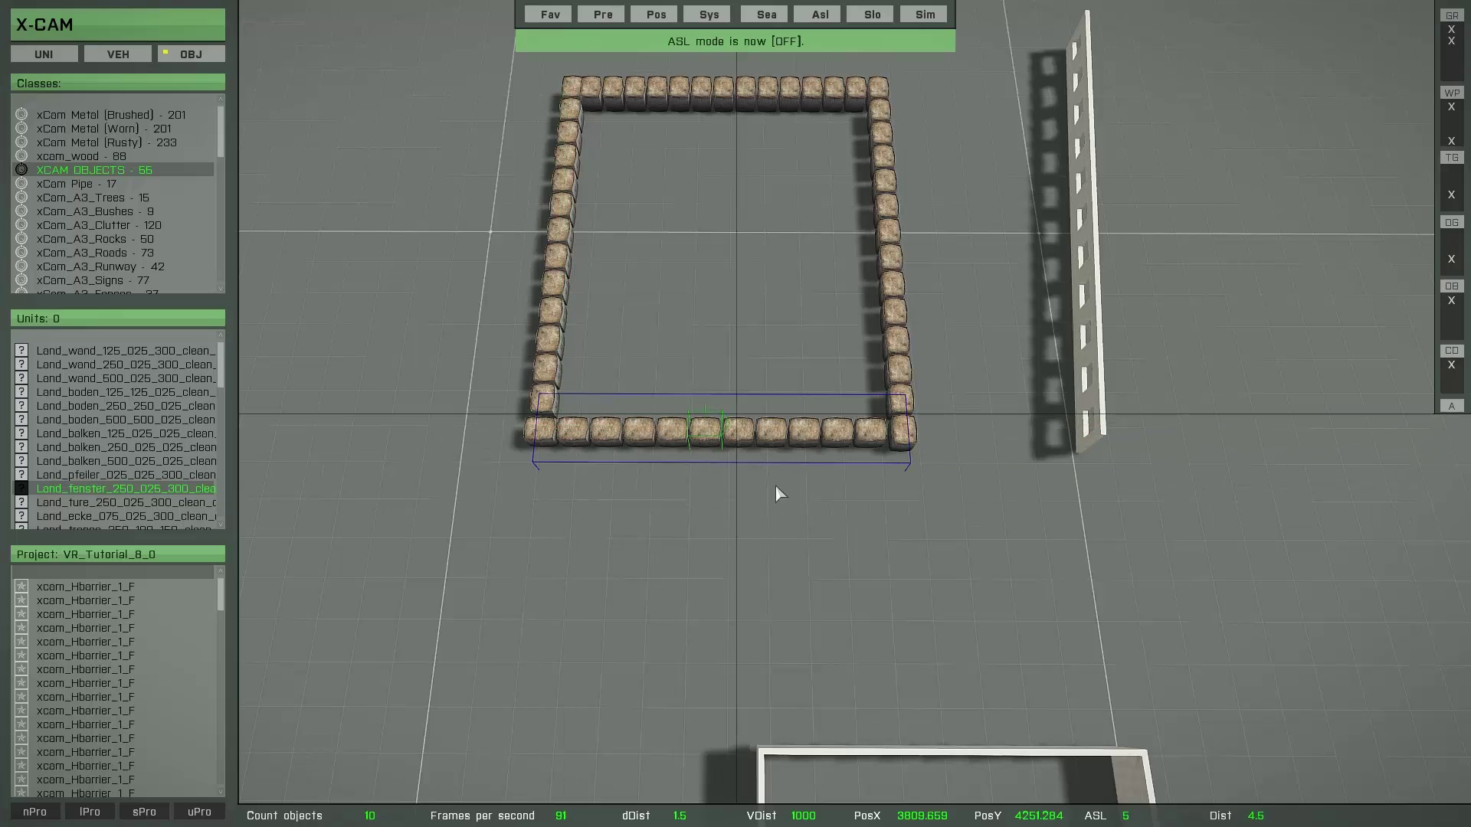
# Step: Move each of the four barrier rows away from its place in the square so that the rows stand apart
pyautogui.moveTo(770, 489); pyautogui.dragTo(807, 382, button='right')
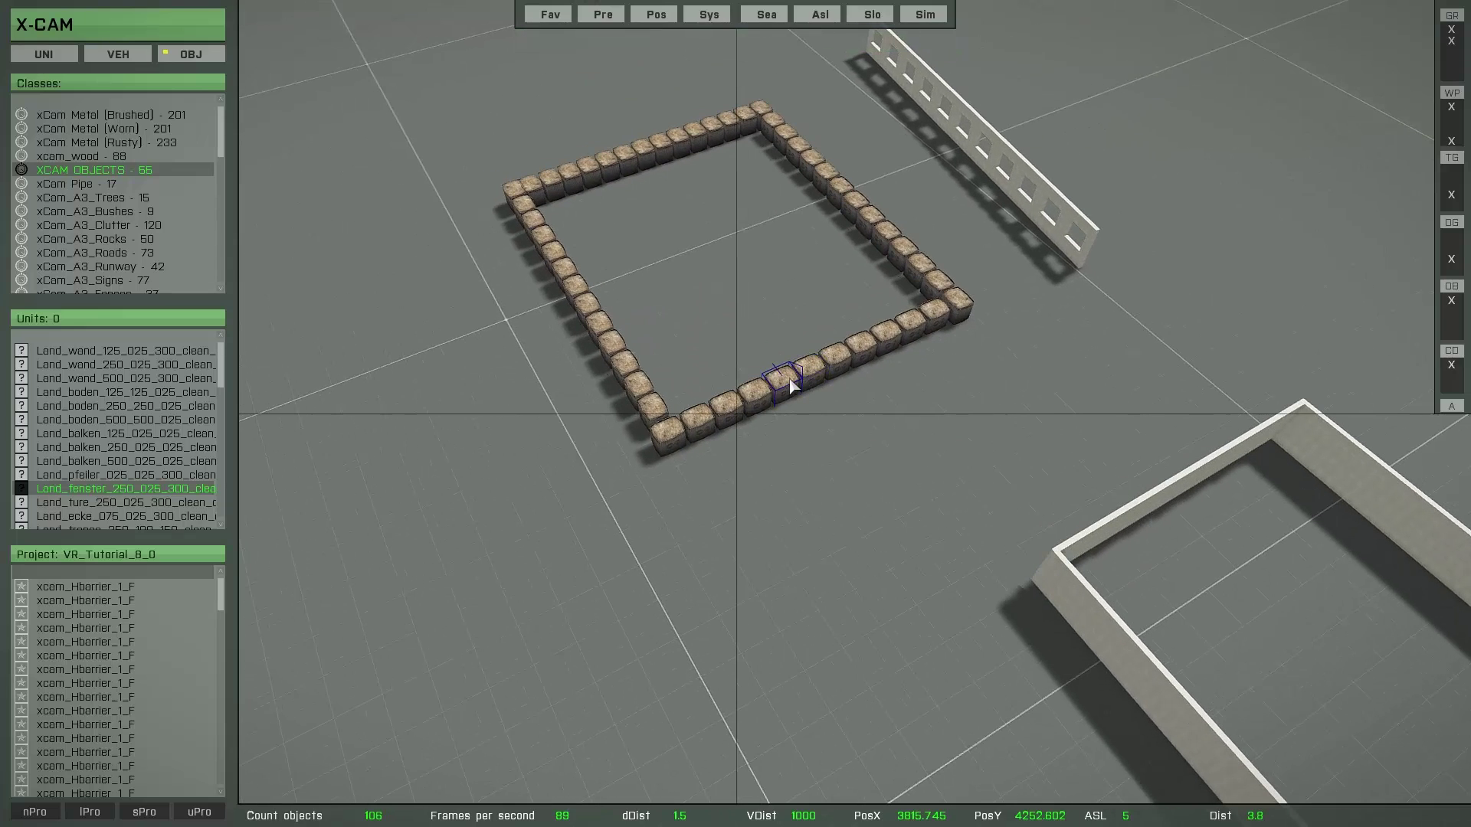
pyautogui.click(793, 387)
pyautogui.moveTo(790, 379); pyautogui.dragTo(829, 464)
pyautogui.click(597, 326)
pyautogui.moveTo(597, 330); pyautogui.dragTo(513, 406)
pyautogui.click(647, 148)
pyautogui.moveTo(646, 147); pyautogui.dragTo(655, 150)
pyautogui.click(814, 181)
pyautogui.moveTo(815, 181); pyautogui.dragTo(788, 217)
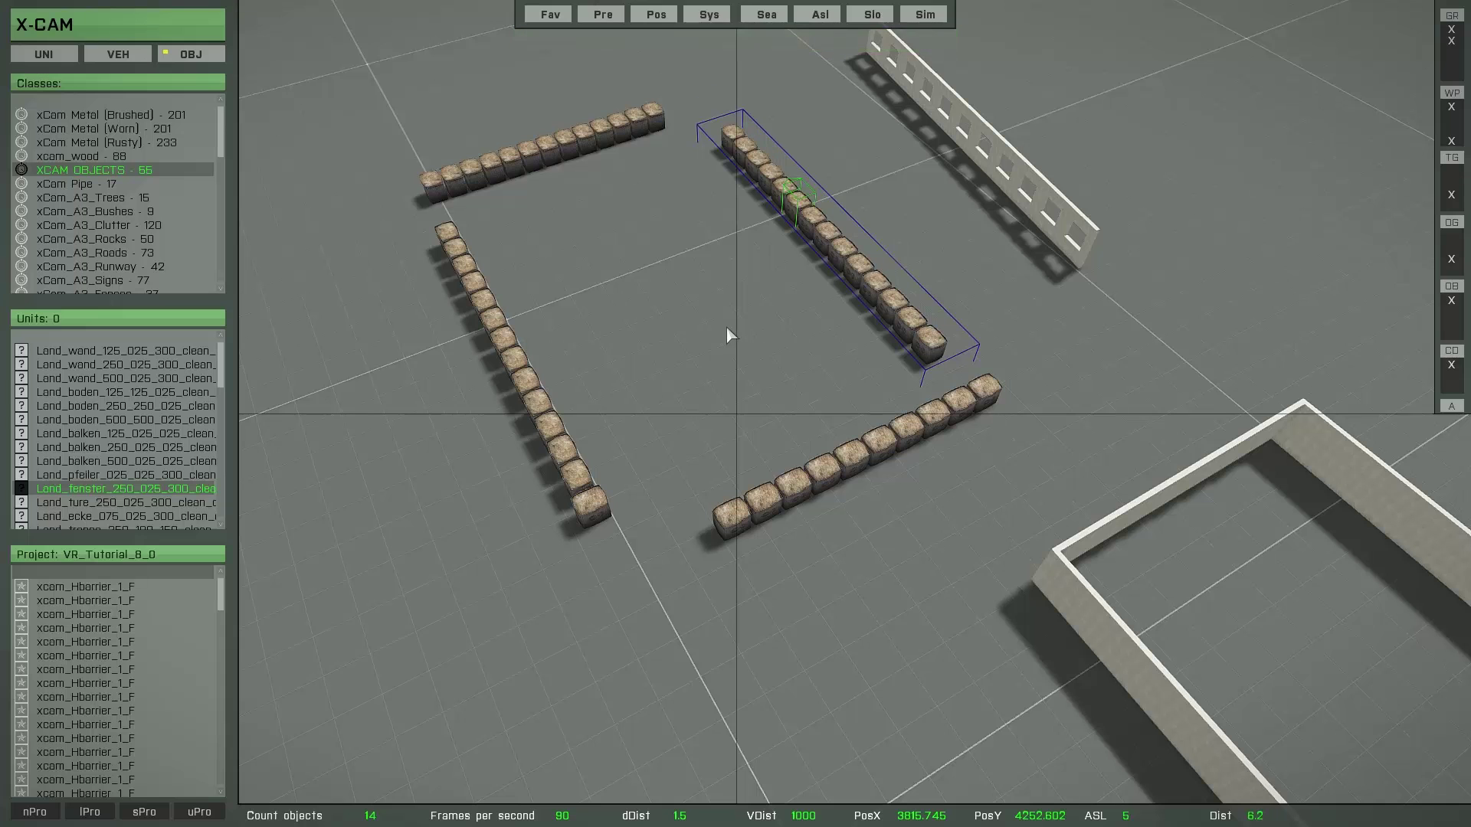
# Step: Area-select all four separated rows of barrier blocks together
pyautogui.scroll(-2, 725, 326)
pyautogui.moveTo(724, 325); pyautogui.dragTo(643, 397, button='right')
pyautogui.moveTo(496, 92); pyautogui.dragTo(969, 599)
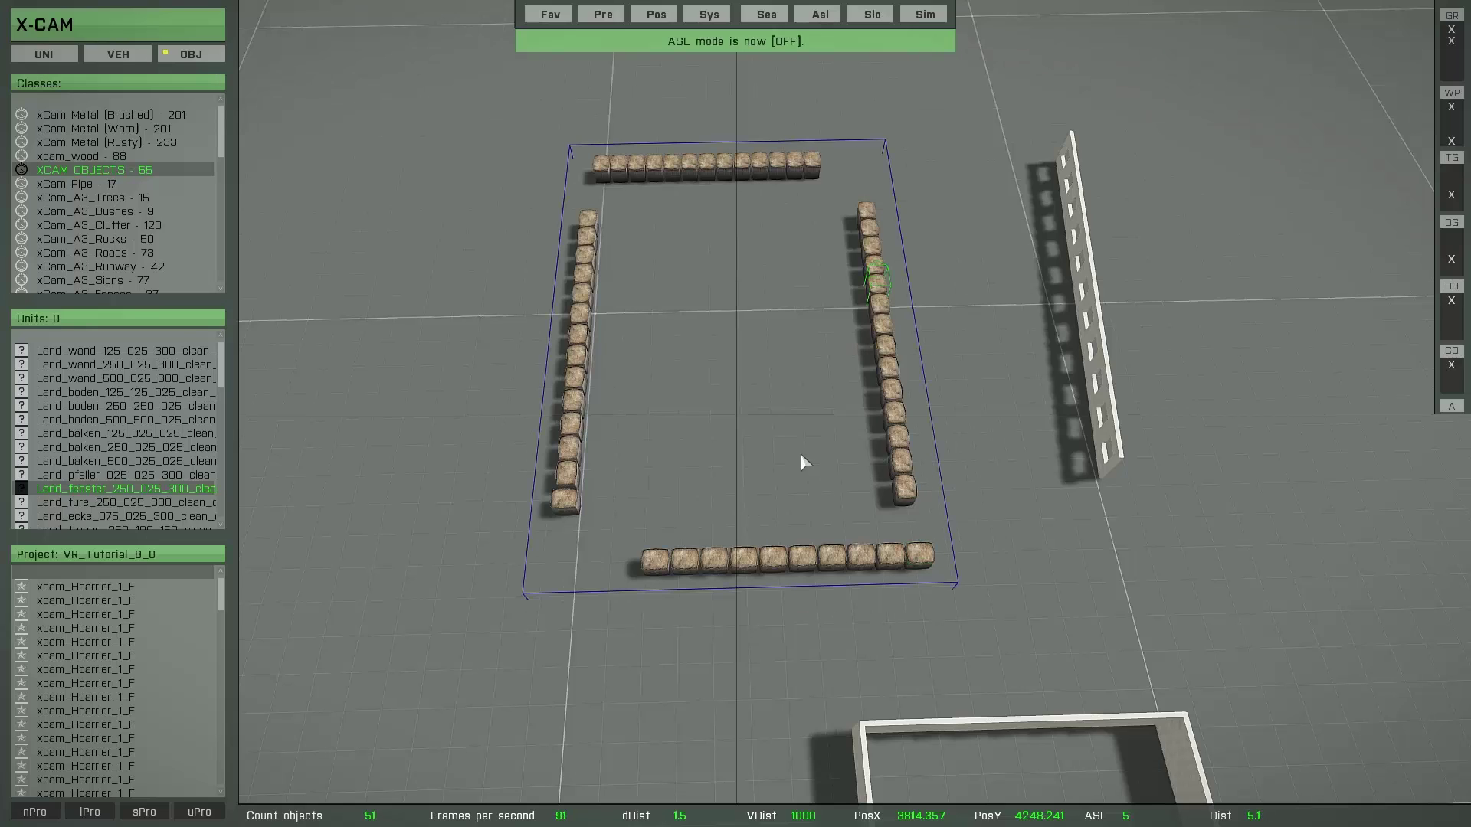
pyautogui.hotkey('shift', 'e')
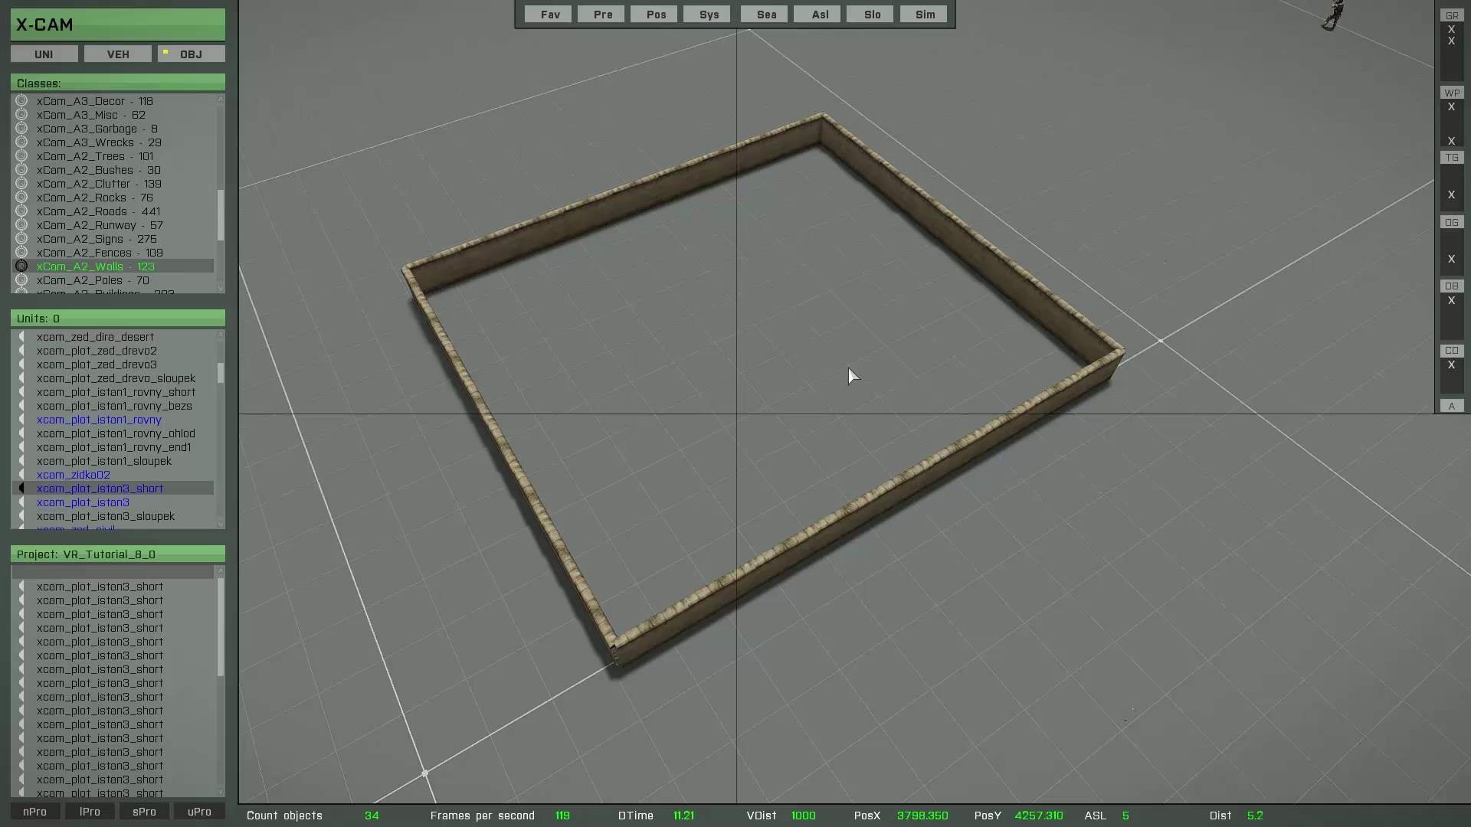
# Step: Brush-select the nine segments of the stone wall's front side, save them as an object group and release the selection
pyautogui.press('t')
pyautogui.moveTo(734, 635)
pyautogui.mouseDown()
pyautogui.moveTo(831, 544)
pyautogui.moveTo(1063, 433)
pyautogui.mouseUp()
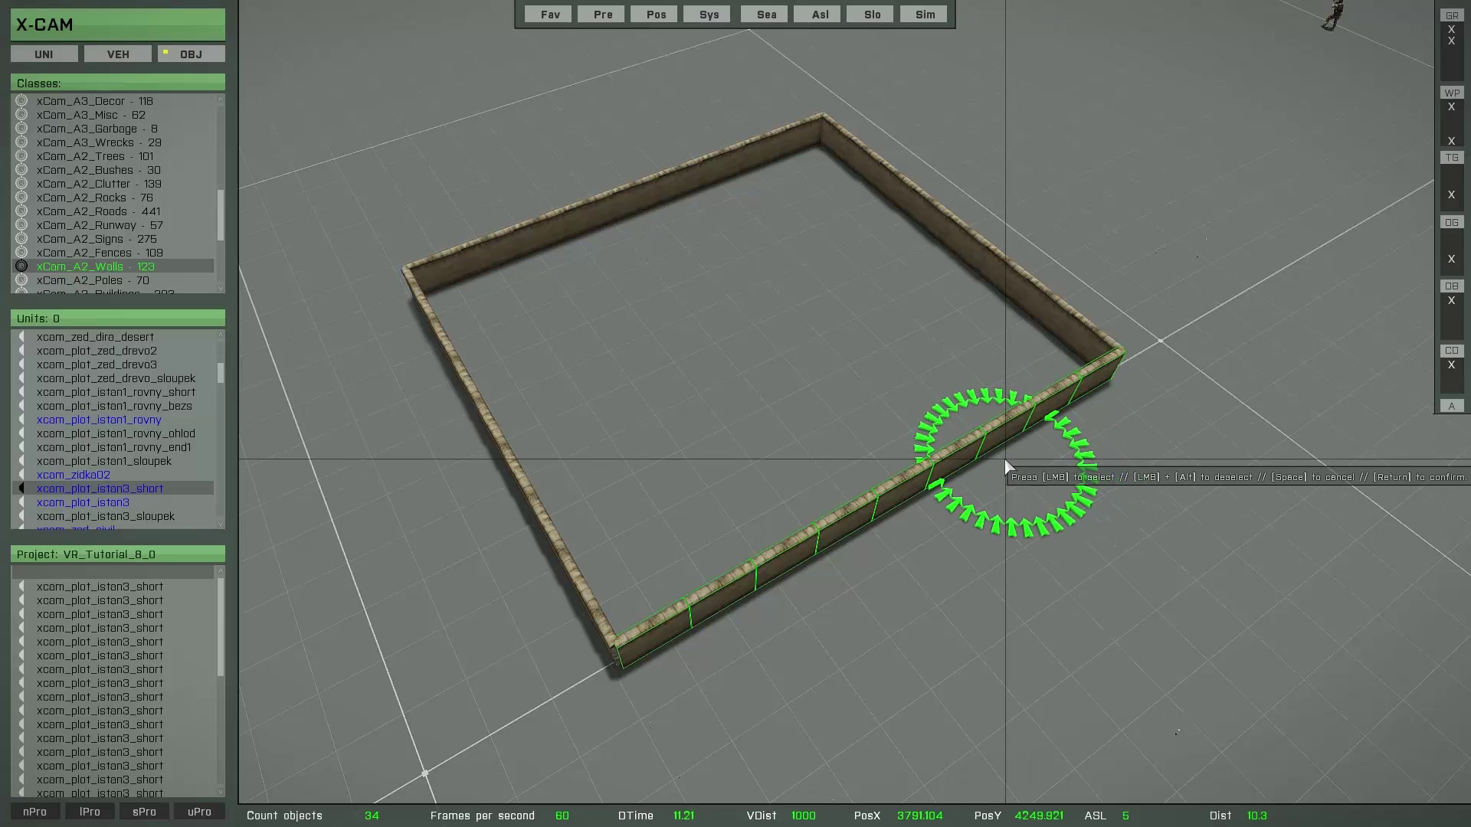
pyautogui.press('Return')
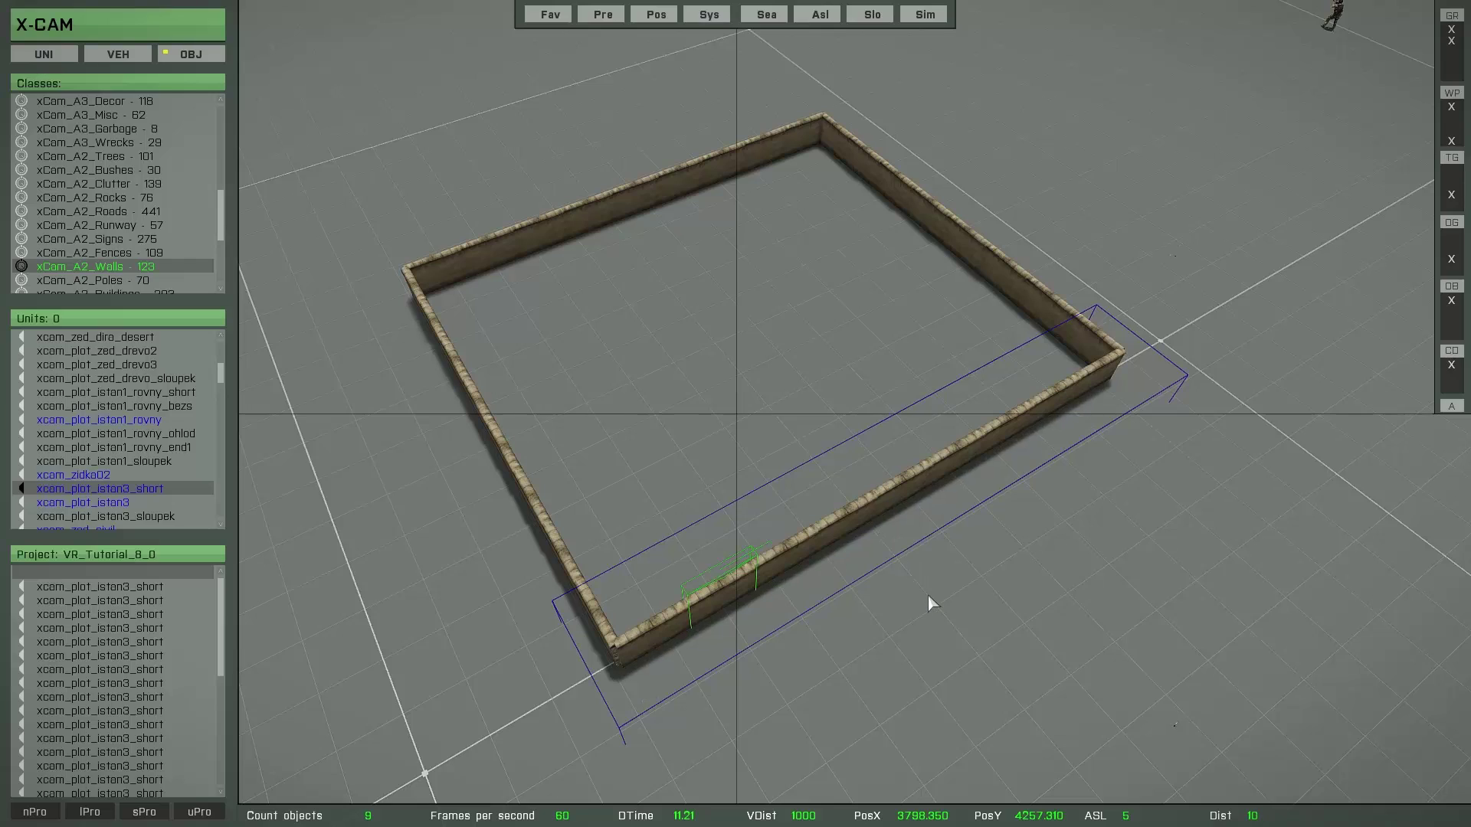
pyautogui.hotkey('ctrl', 'g')
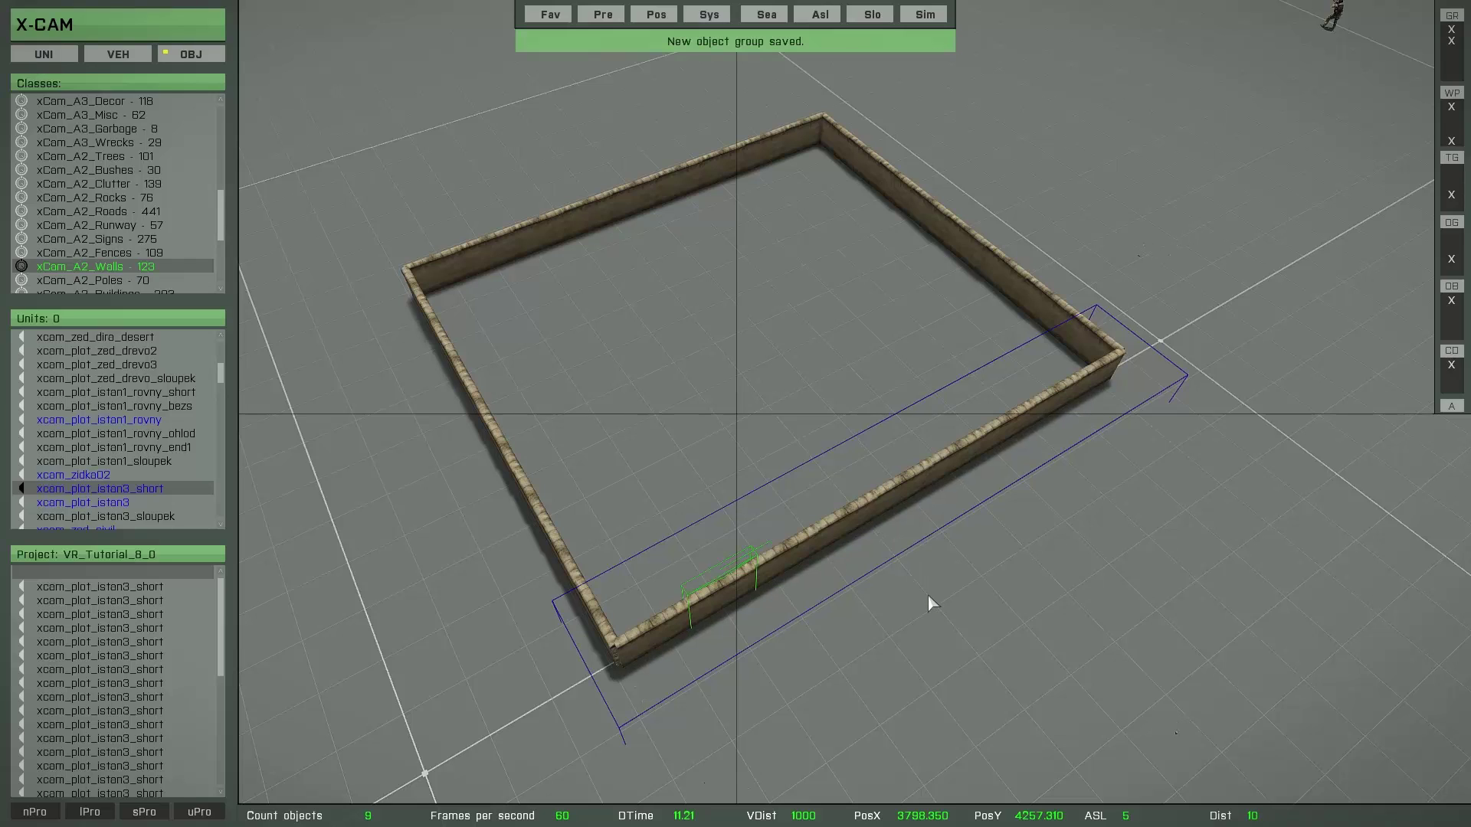
pyautogui.click(927, 596)
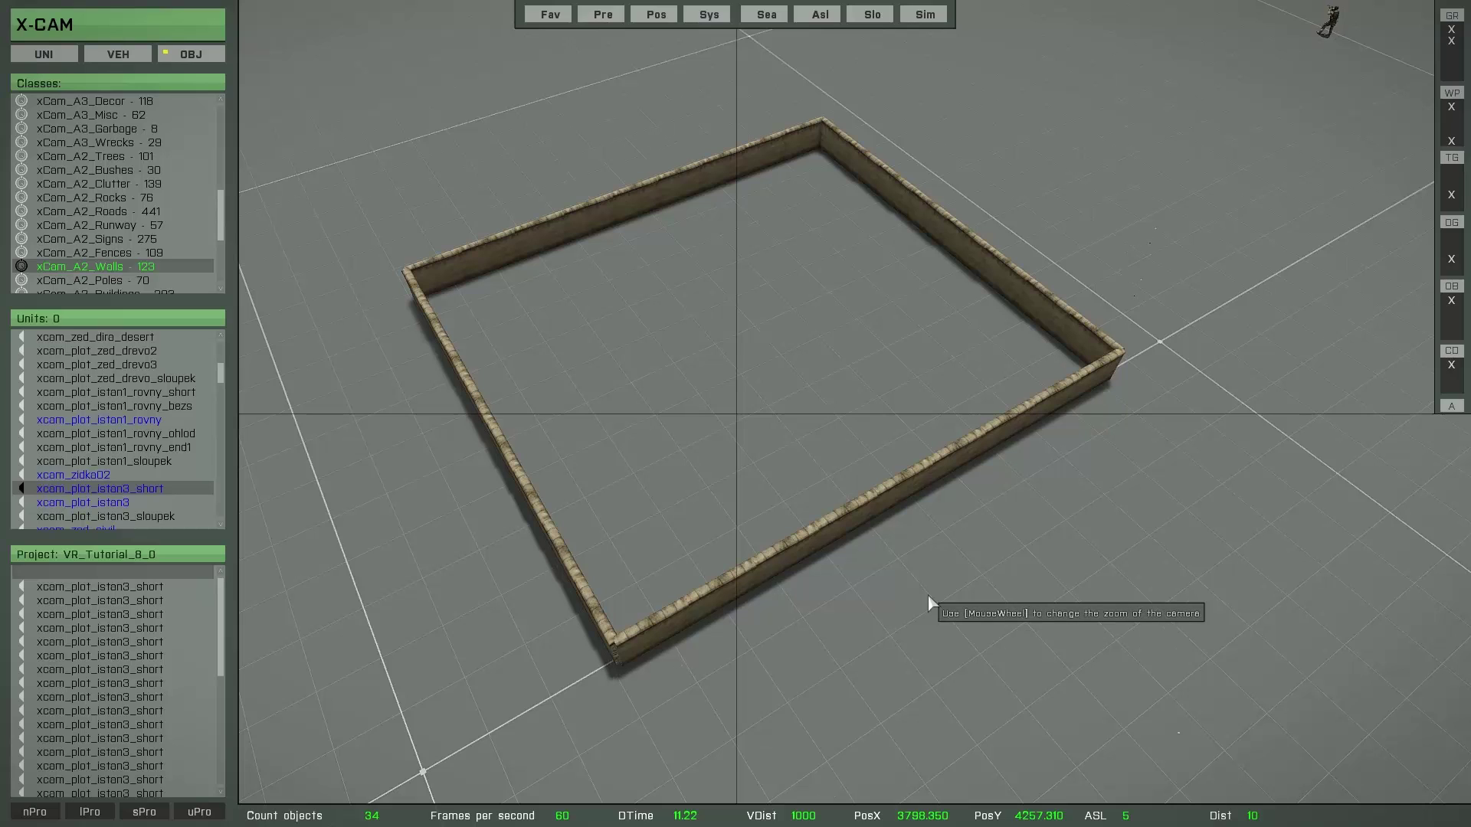
# Step: Brush-select the eight segments of the adjoining wall side that runs to the far corner and group them
pyautogui.click(793, 408)
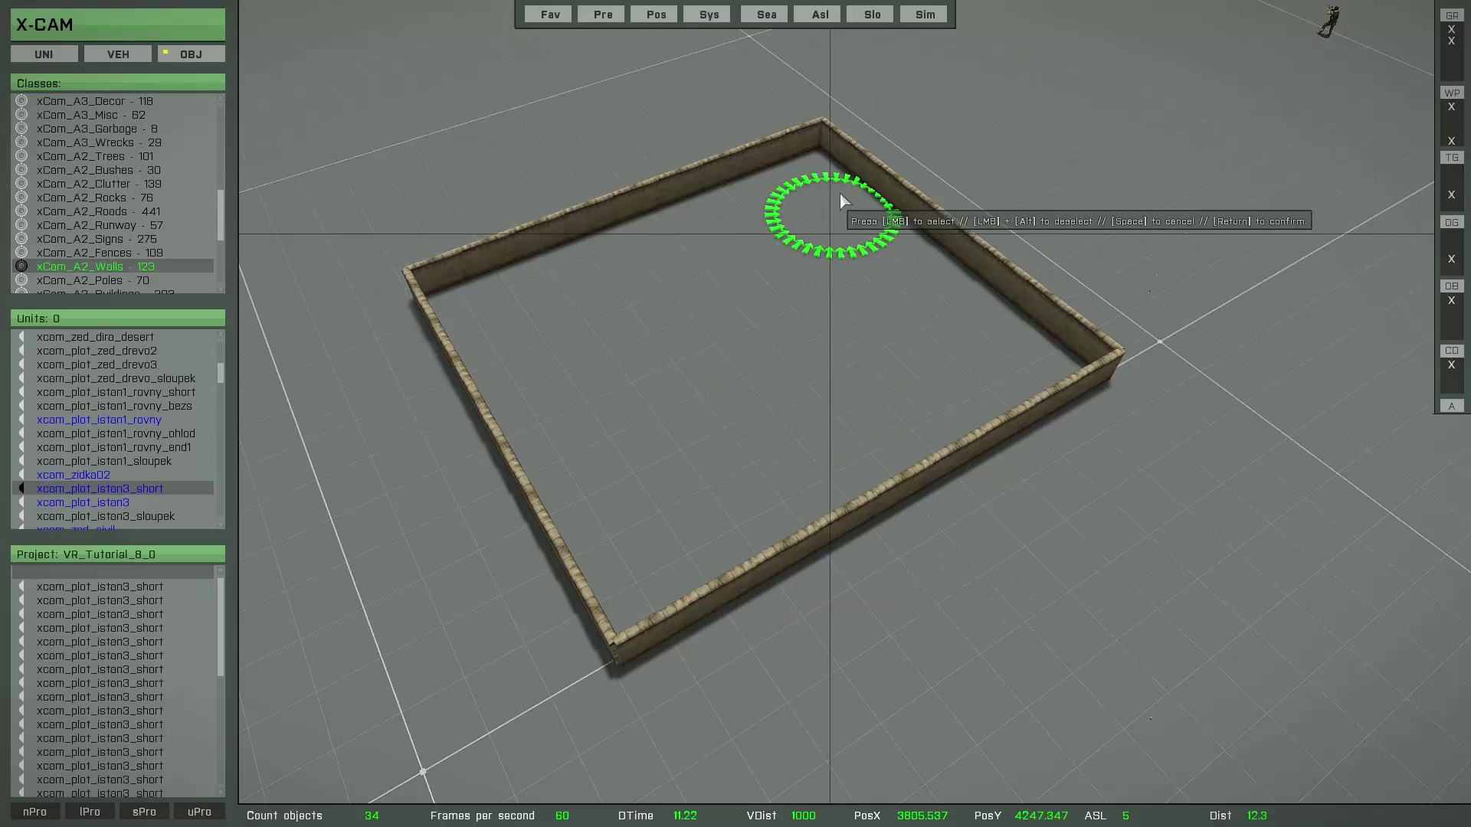
pyautogui.moveTo(852, 178); pyautogui.dragTo(1029, 313)
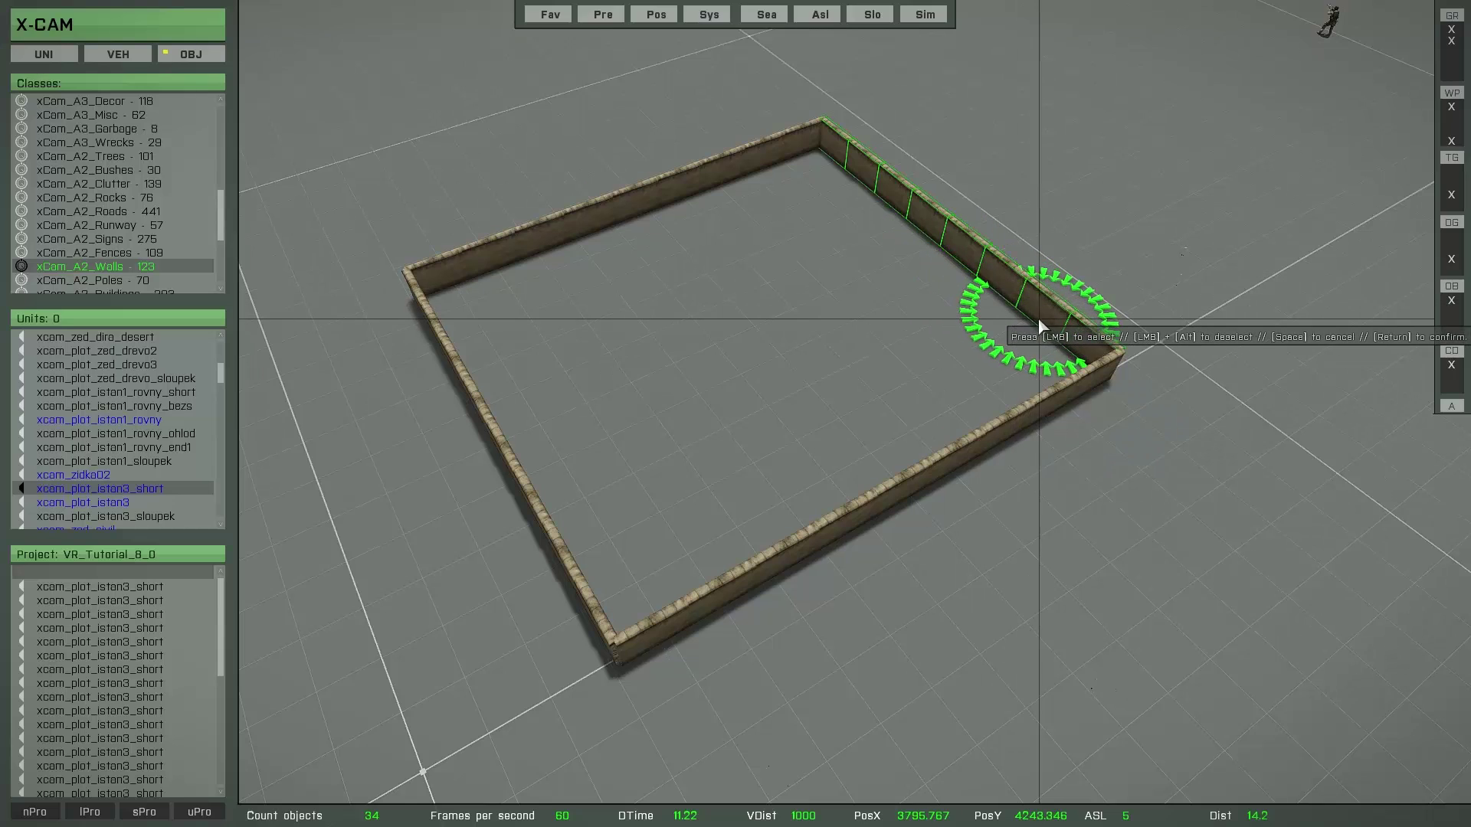
pyautogui.press('Return')
pyautogui.press('g')
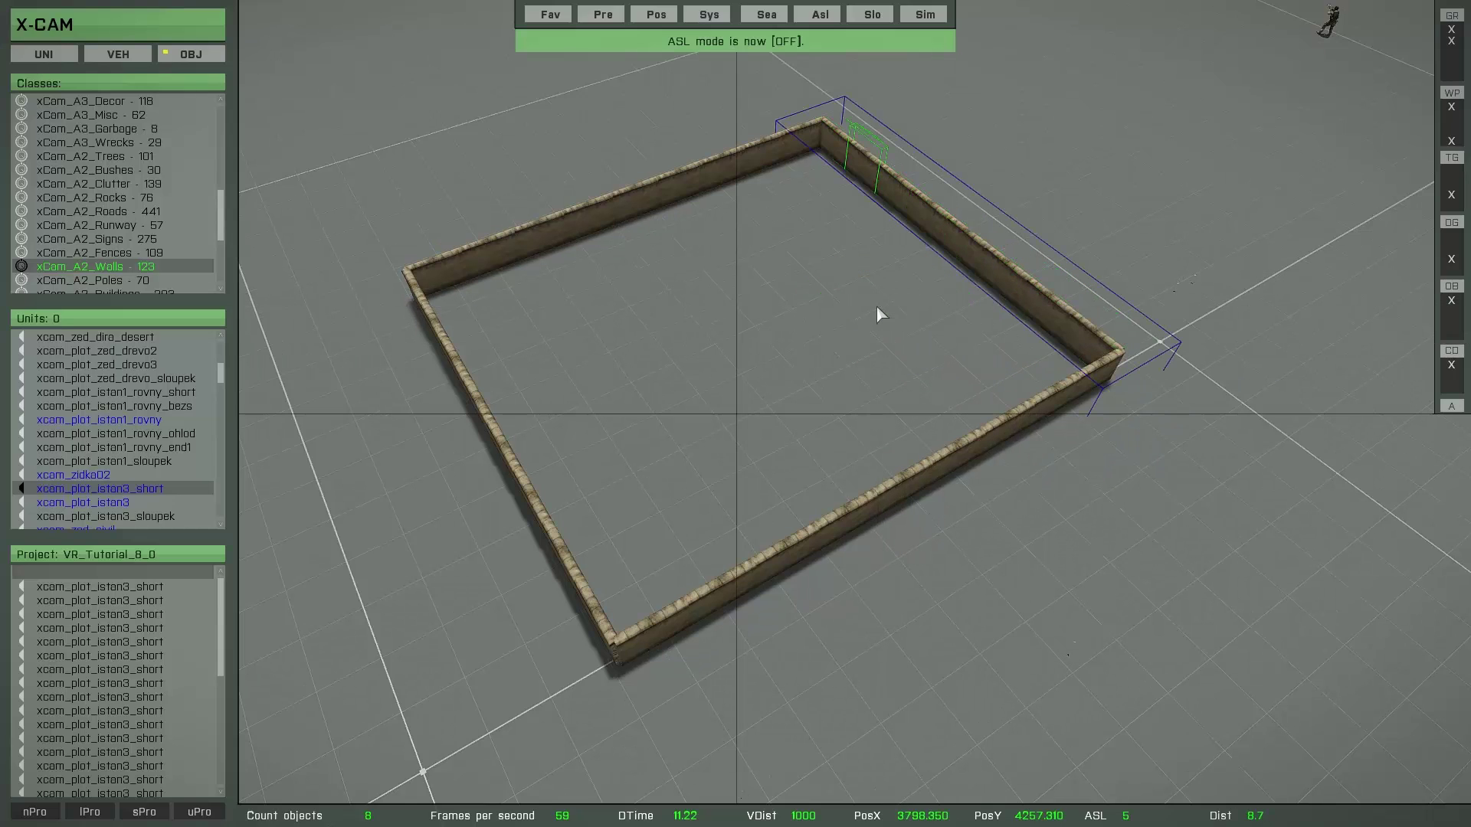
pyautogui.hotkey('ctrl', 's')
pyautogui.press('space')
# Step: Brush-select all segments of the stone wall side opposite the front side and confirm the selection
pyautogui.press('g')
pyautogui.moveTo(770, 165); pyautogui.dragTo(498, 276)
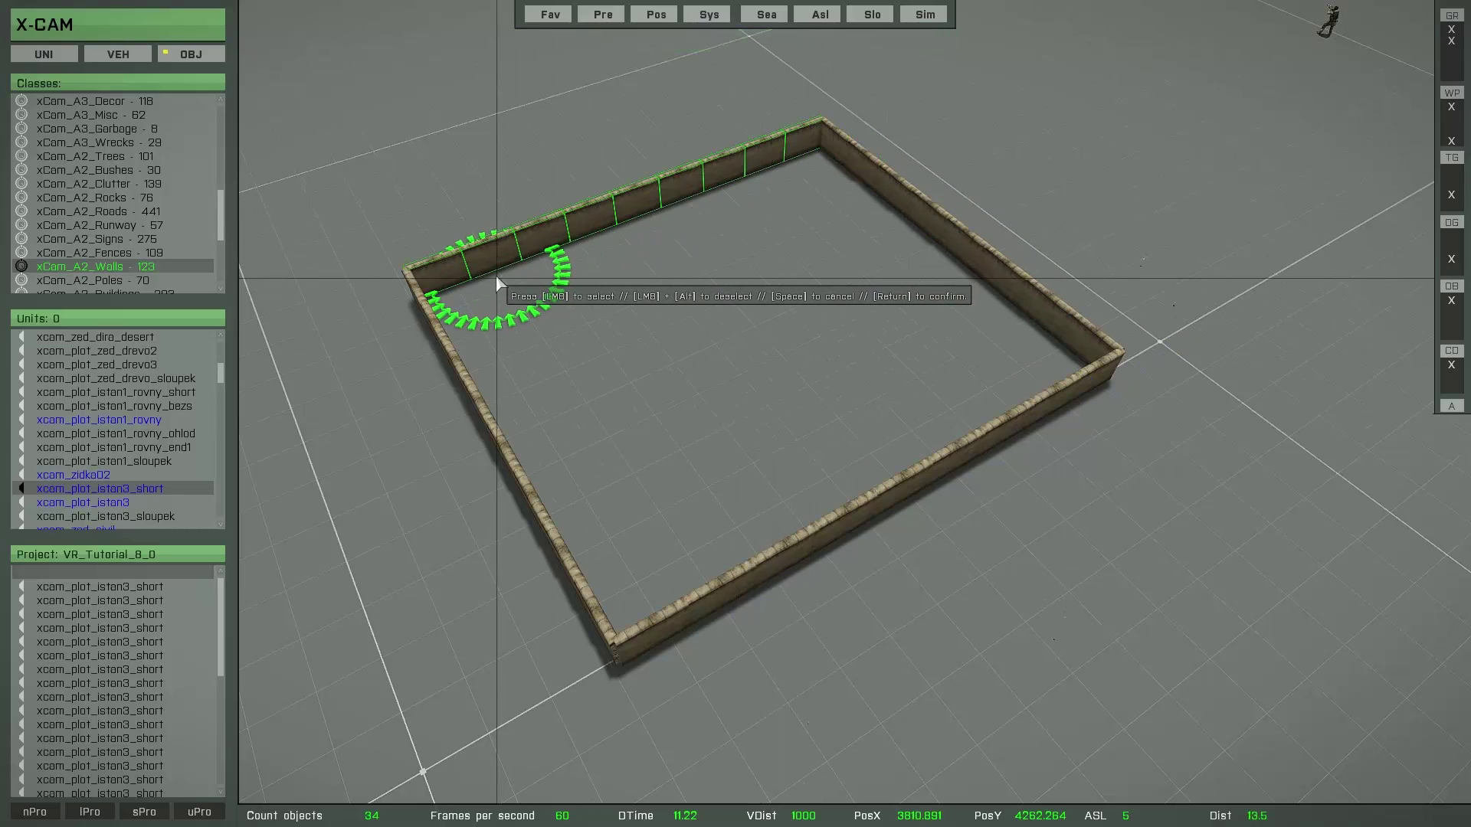
pyautogui.press('Return')
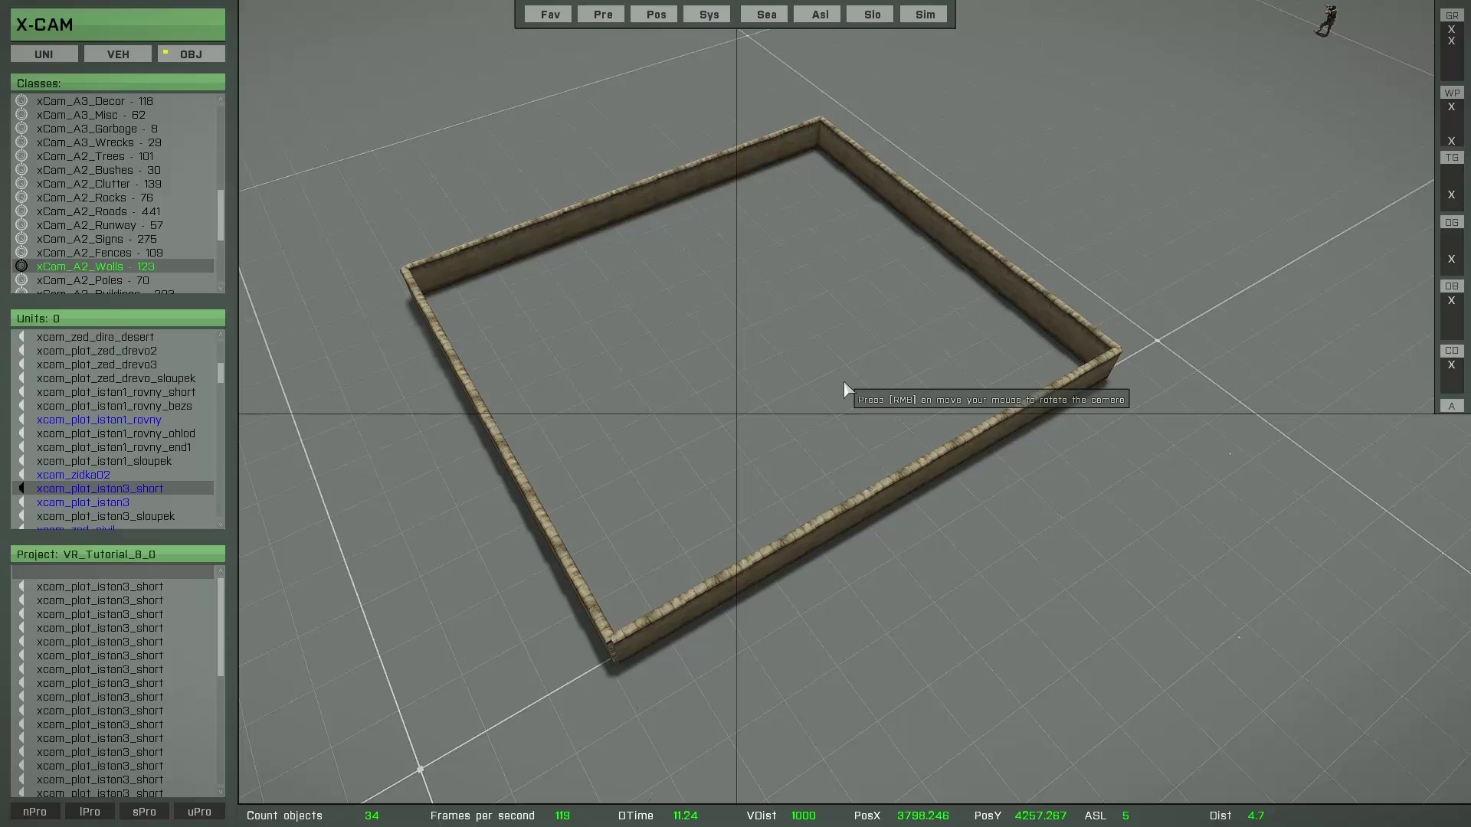
# Step: Brush-select the stone wall's front side and save it as an object group directly from the brush
pyautogui.press('space')
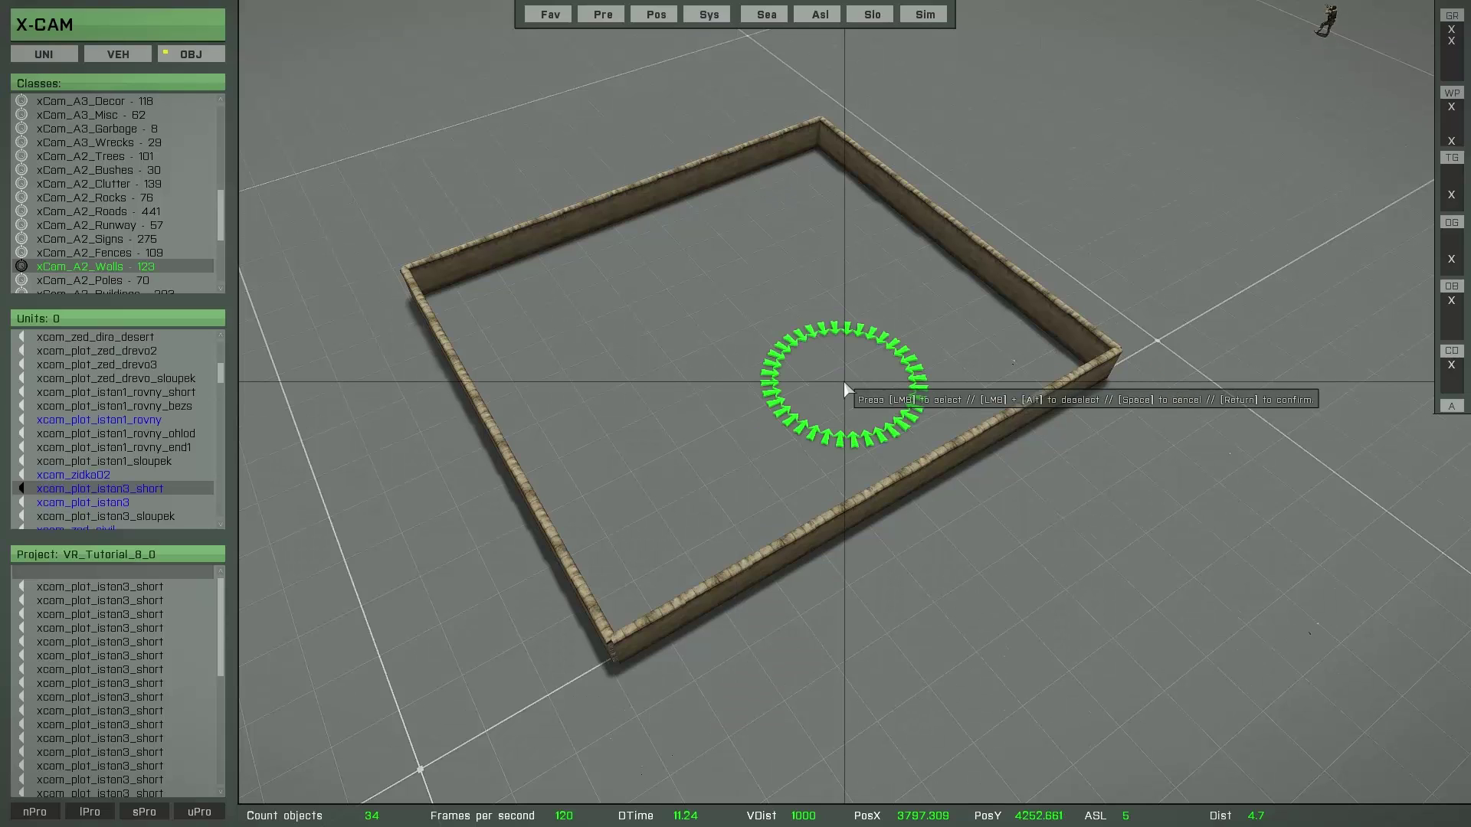
pyautogui.press('t')
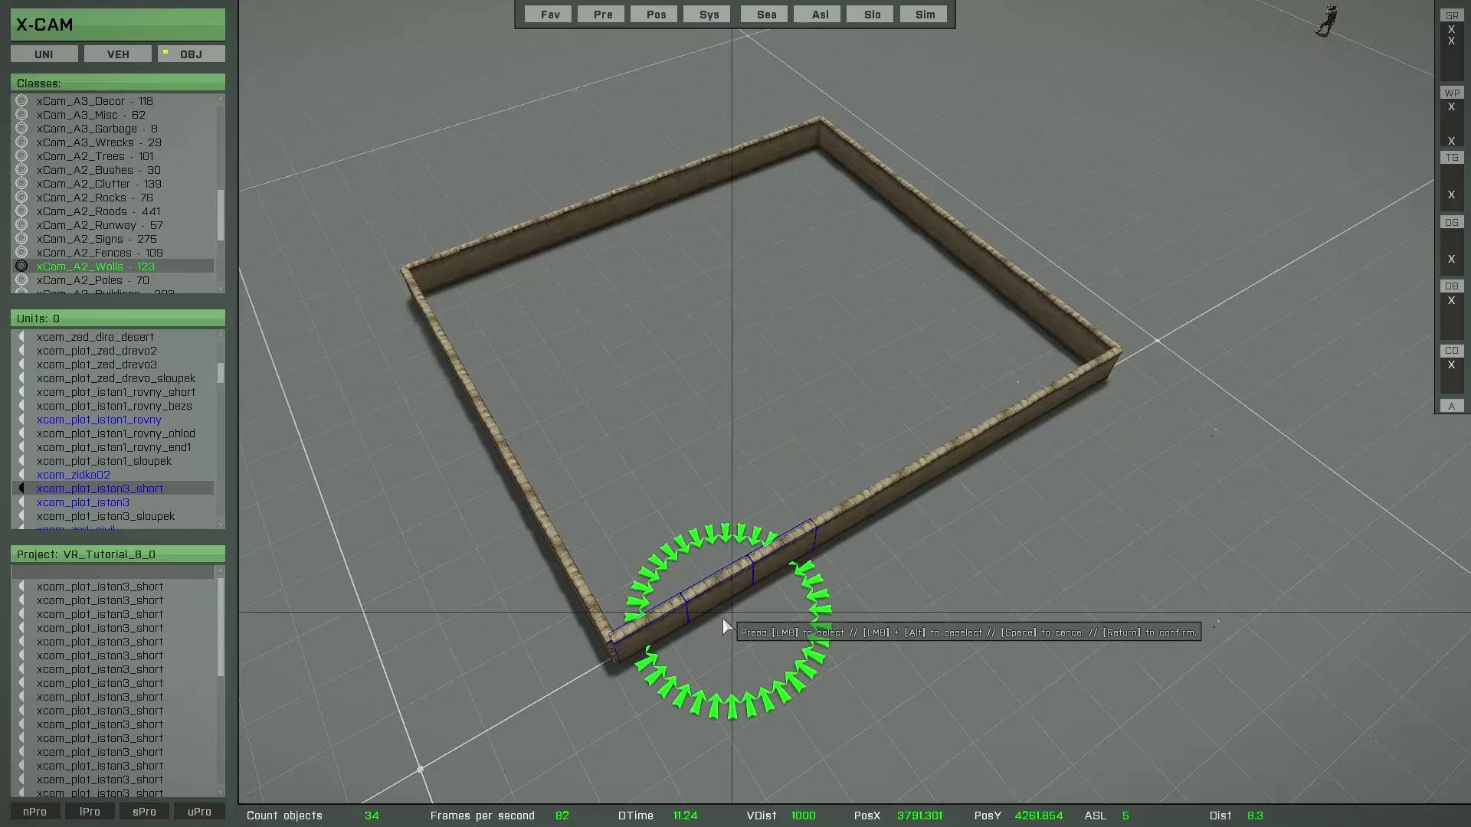
pyautogui.moveTo(719, 620); pyautogui.dragTo(1082, 420)
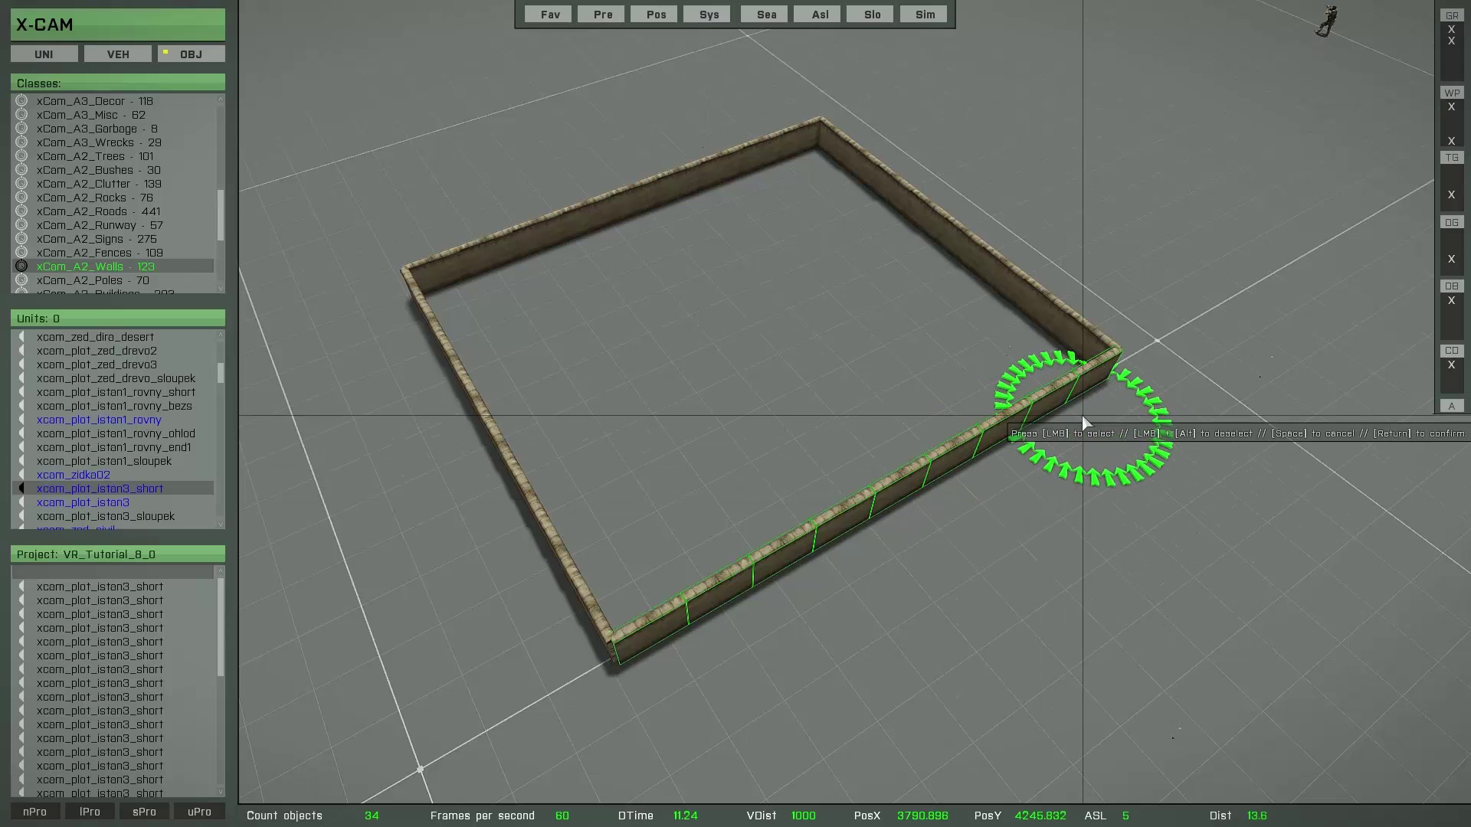
pyautogui.press('g')
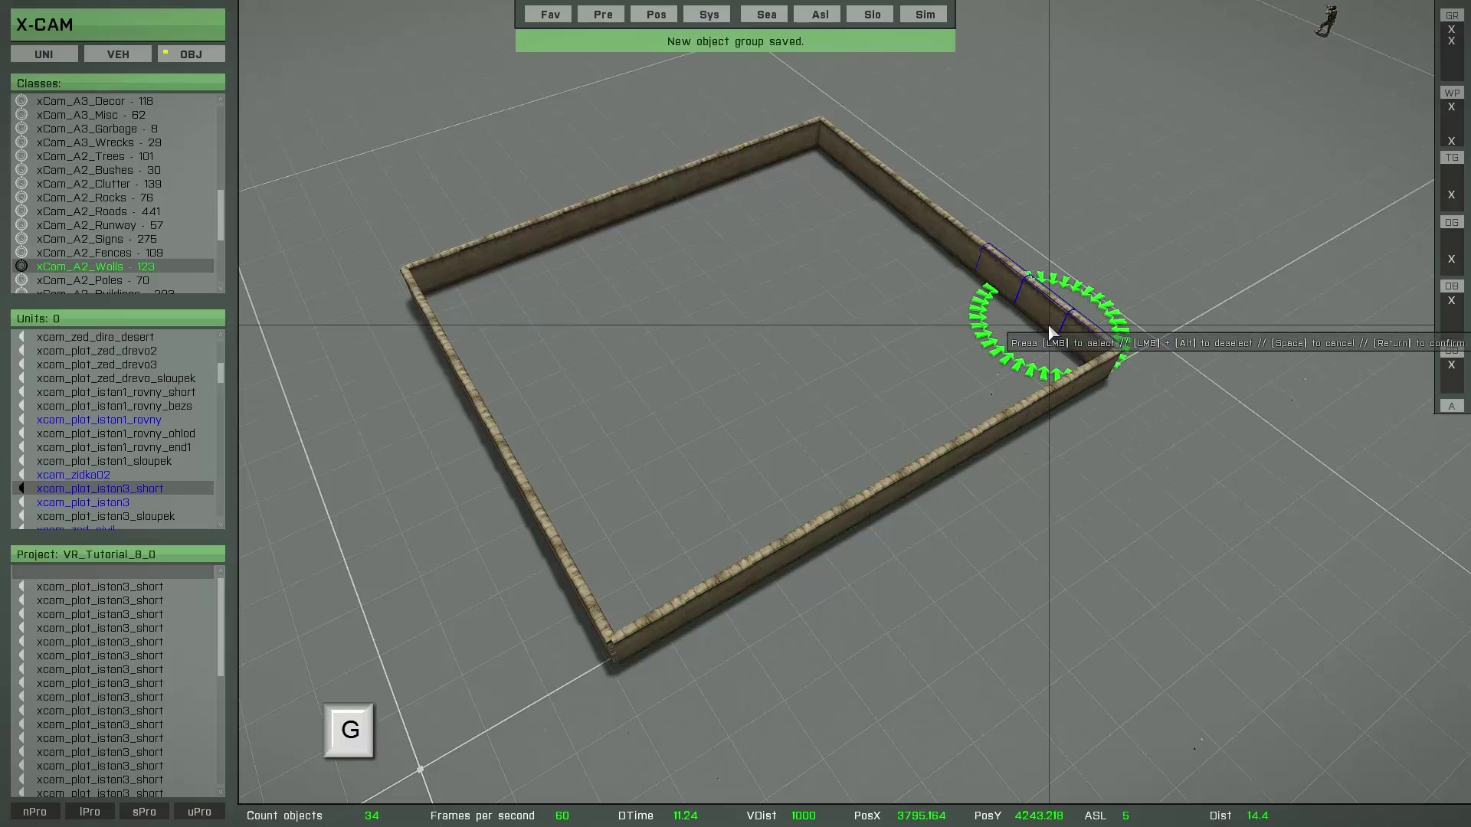
# Step: Brush-select and group the remaining three sides of the stone wall one after another, then leave the selection brush
pyautogui.moveTo(1050, 331)
pyautogui.mouseDown()
pyautogui.moveTo(870, 177)
pyautogui.moveTo(498, 260)
pyautogui.mouseUp()
pyautogui.press('g')
pyautogui.press('g')
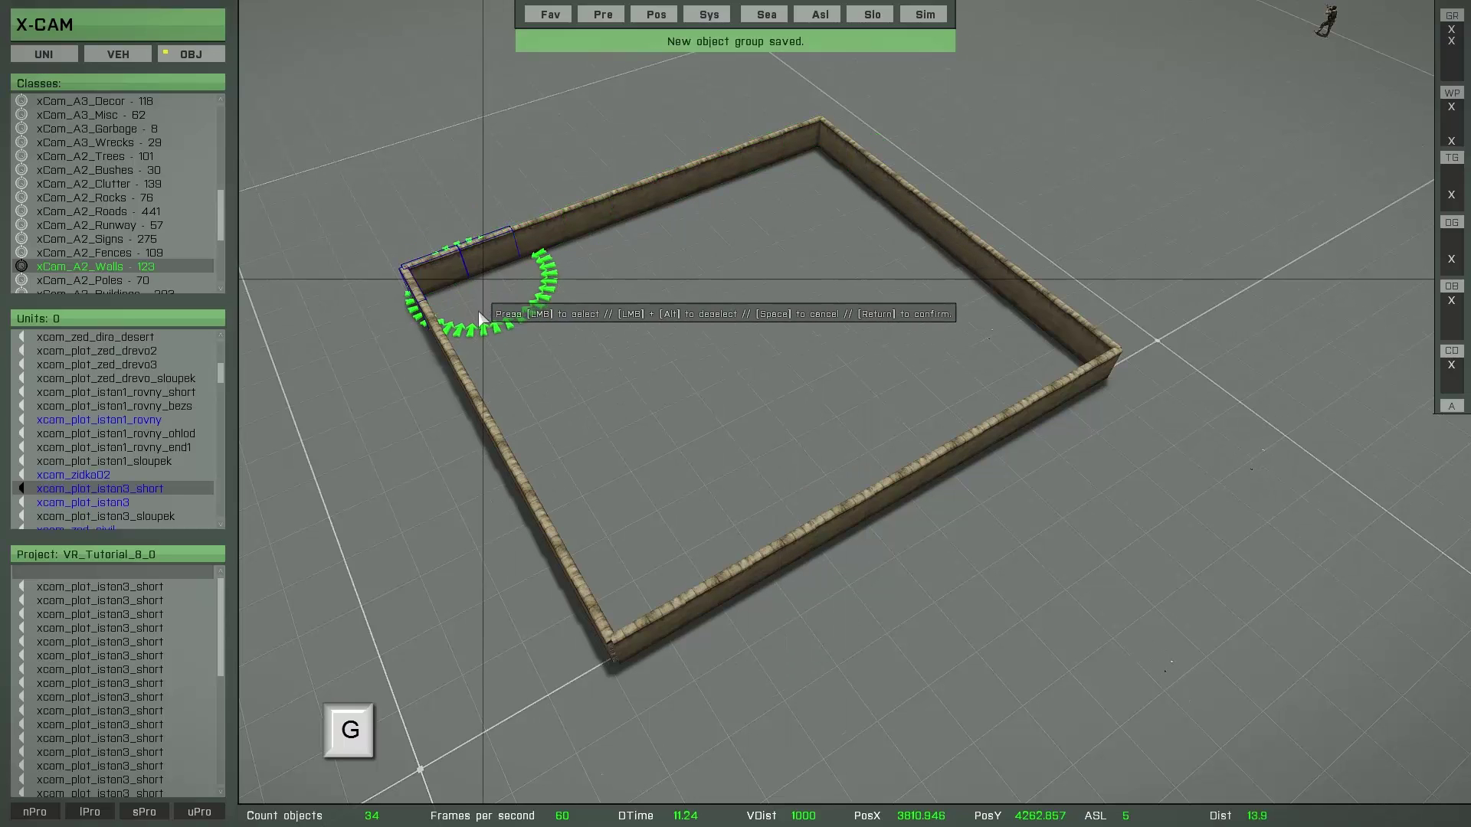
pyautogui.moveTo(461, 337)
pyautogui.mouseDown()
pyautogui.moveTo(569, 592)
pyautogui.moveTo(590, 566)
pyautogui.mouseUp()
pyautogui.press('space')
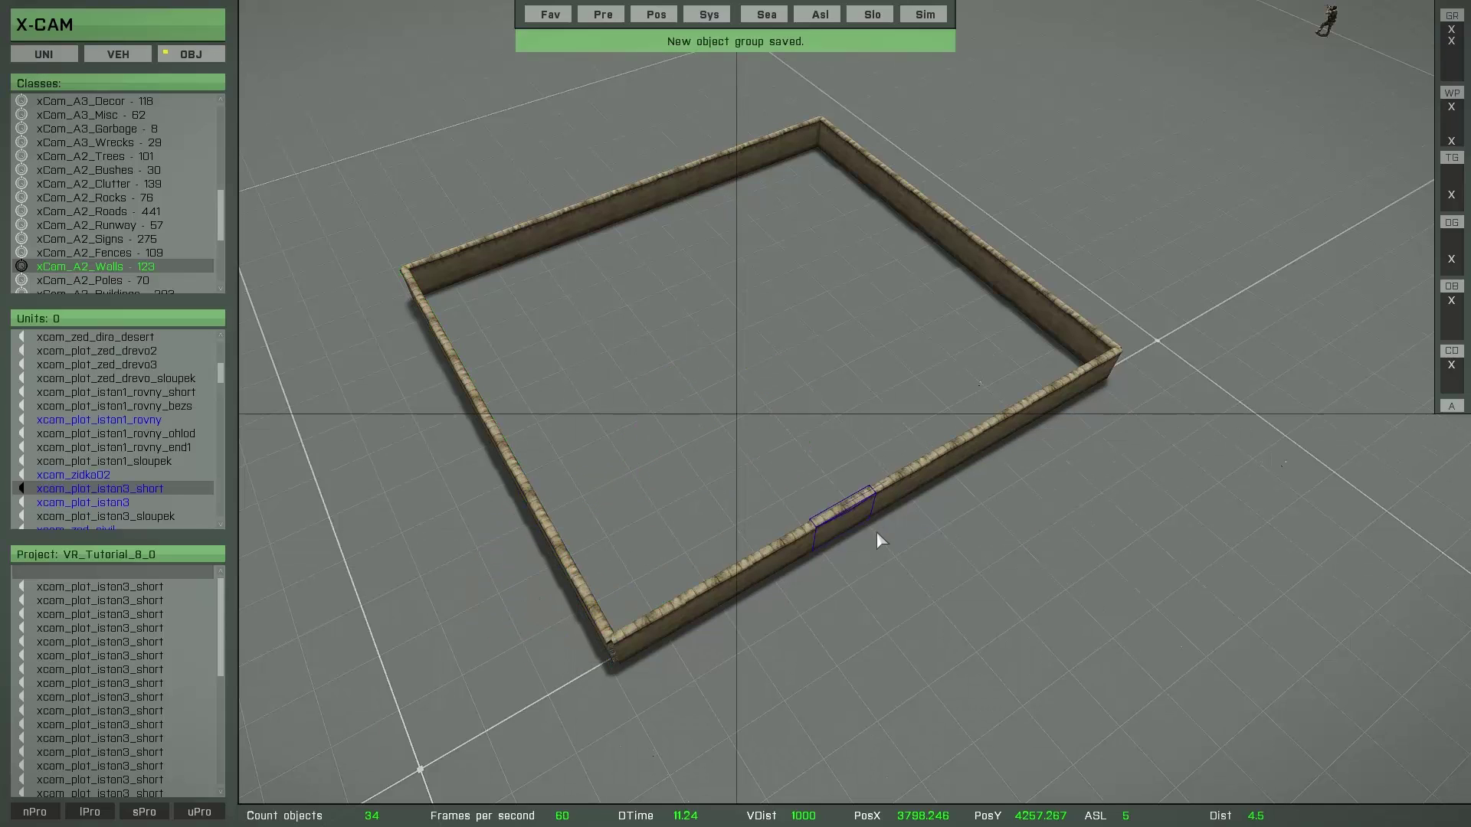
# Step: Move the grouped front, adjoining and opposite wall sides outward, away from the stone enclosure
pyautogui.moveTo(866, 510); pyautogui.dragTo(962, 565)
pyautogui.moveTo(979, 272); pyautogui.dragTo(1103, 230)
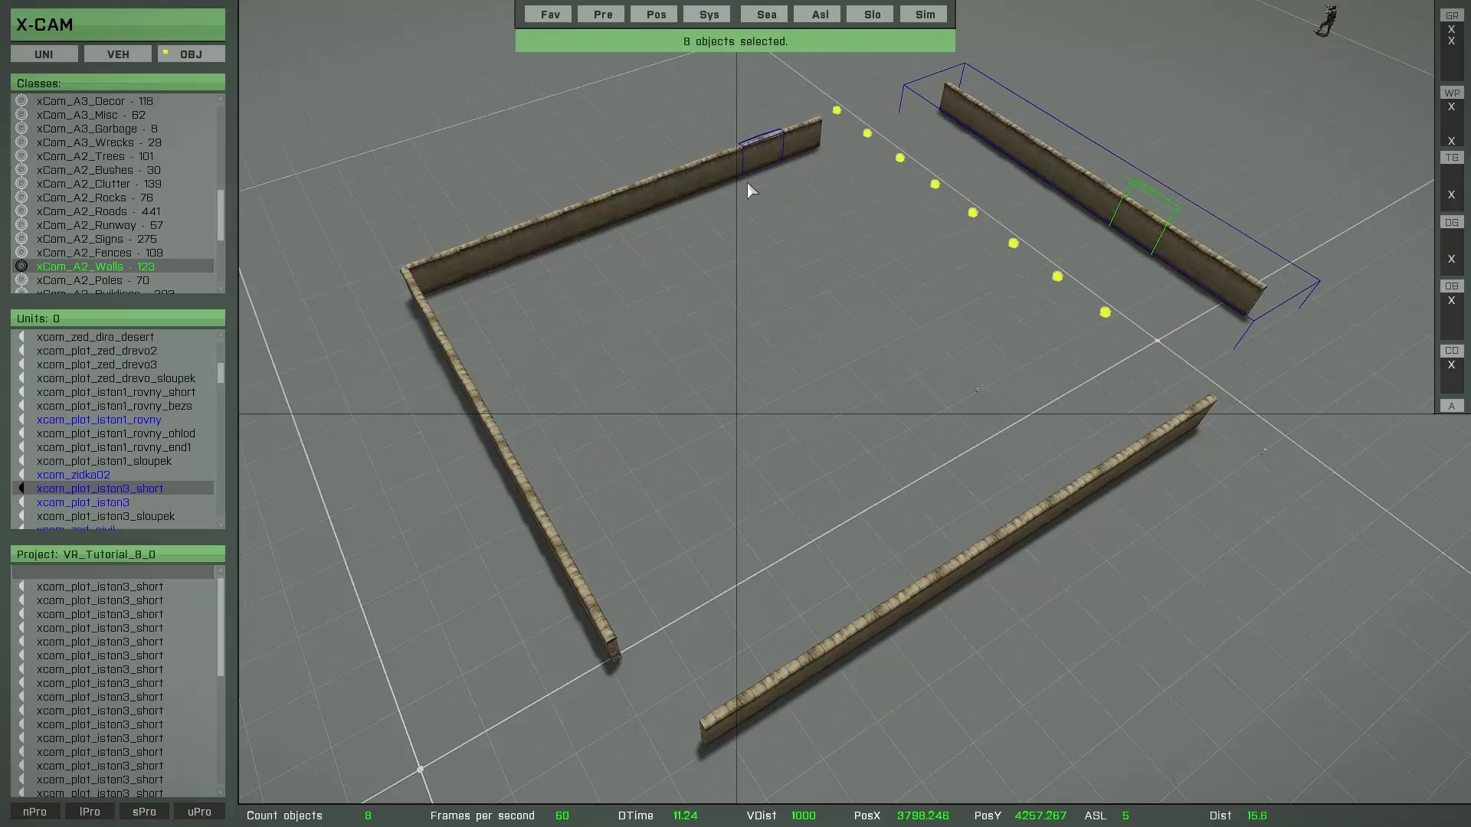
pyautogui.moveTo(715, 167); pyautogui.dragTo(669, 113)
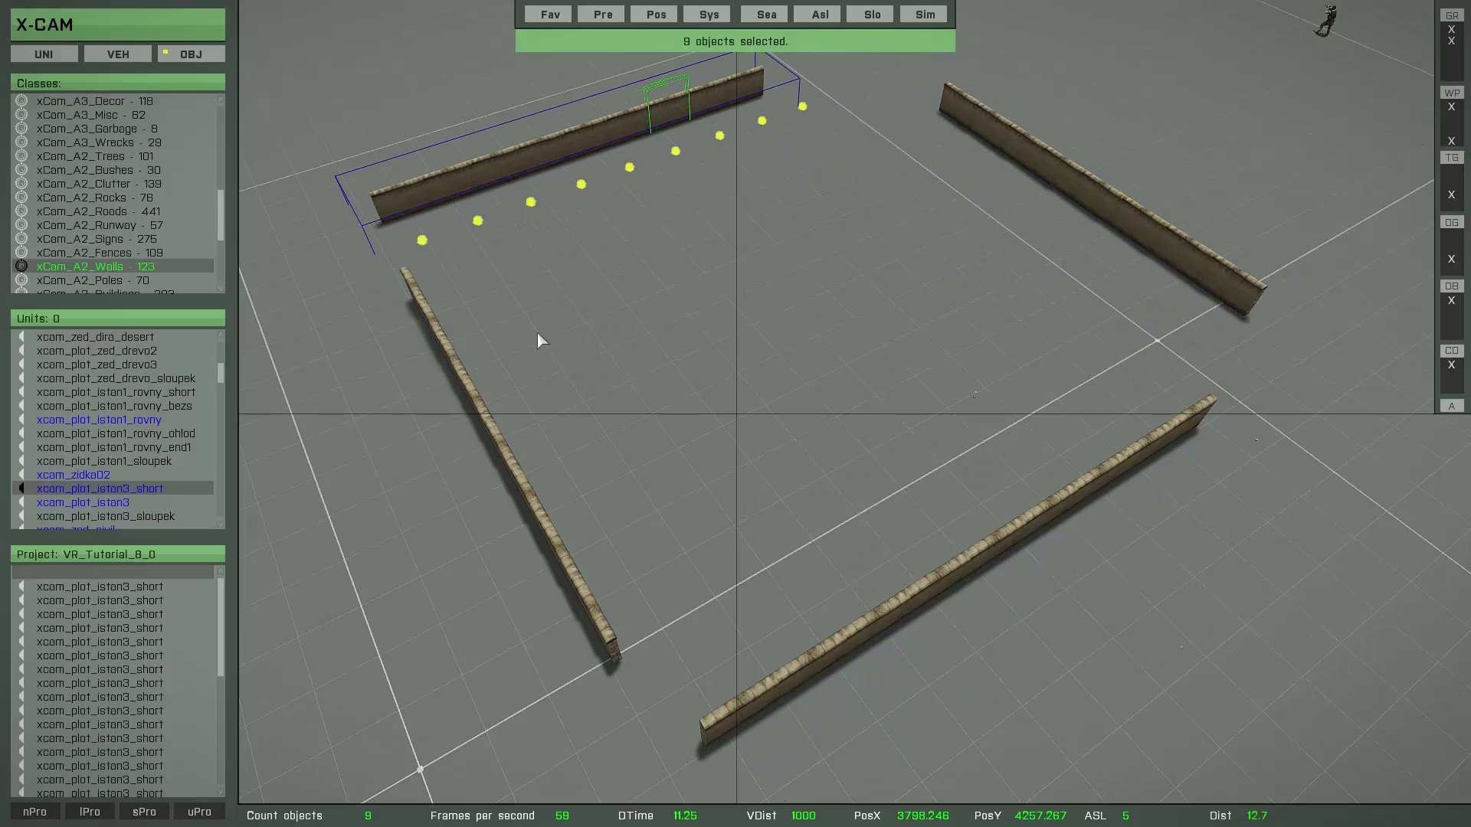
# Step: Place a loose cluster of xcam_t_FicusB1s_F trees on an empty area of the terrain
pyautogui.moveTo(885, 407); pyautogui.dragTo(1069, 405, button='right')
pyautogui.press('s')
pyautogui.press('a')
pyautogui.press('a')
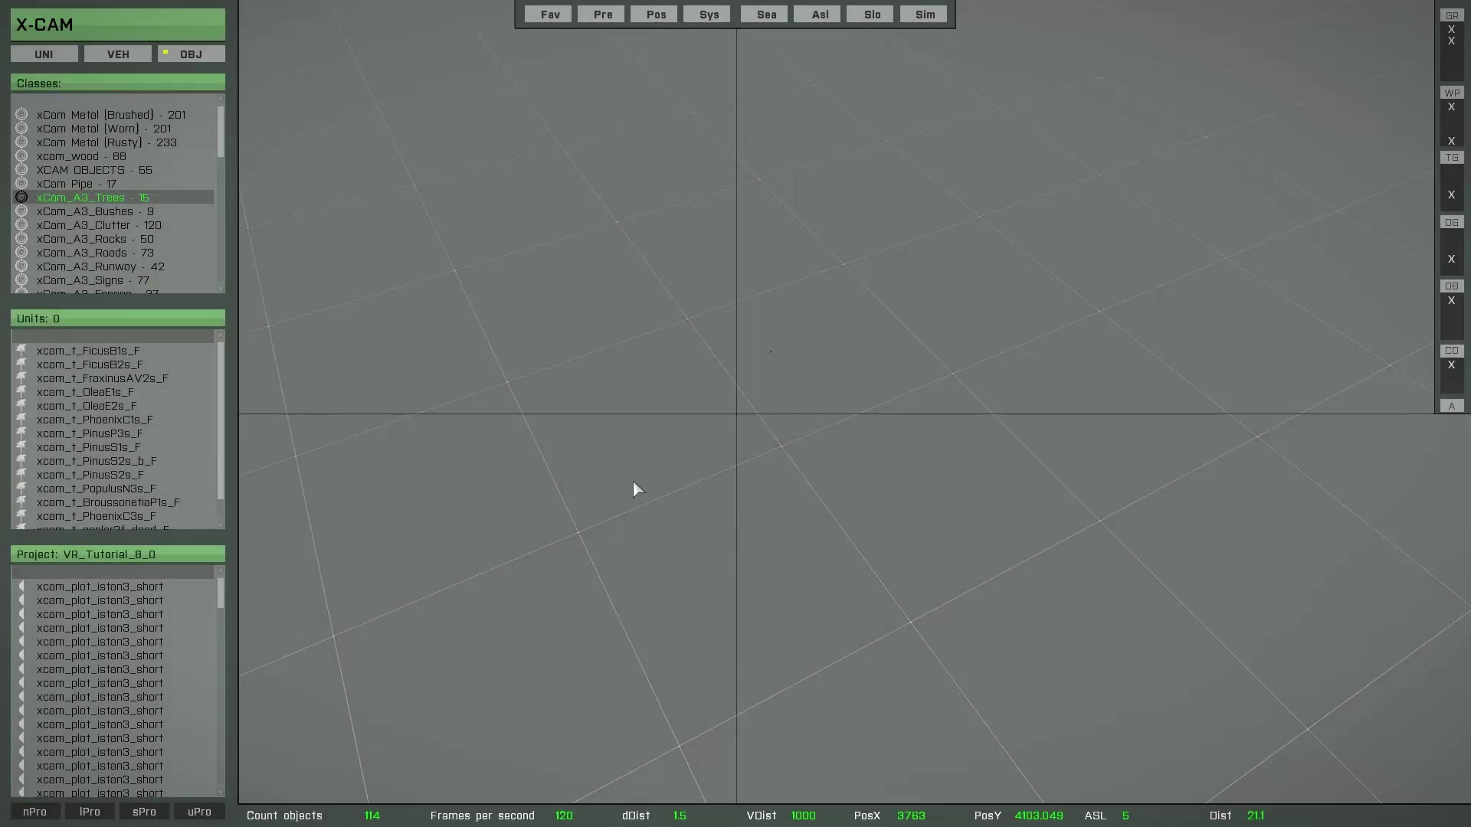
pyautogui.click(127, 351)
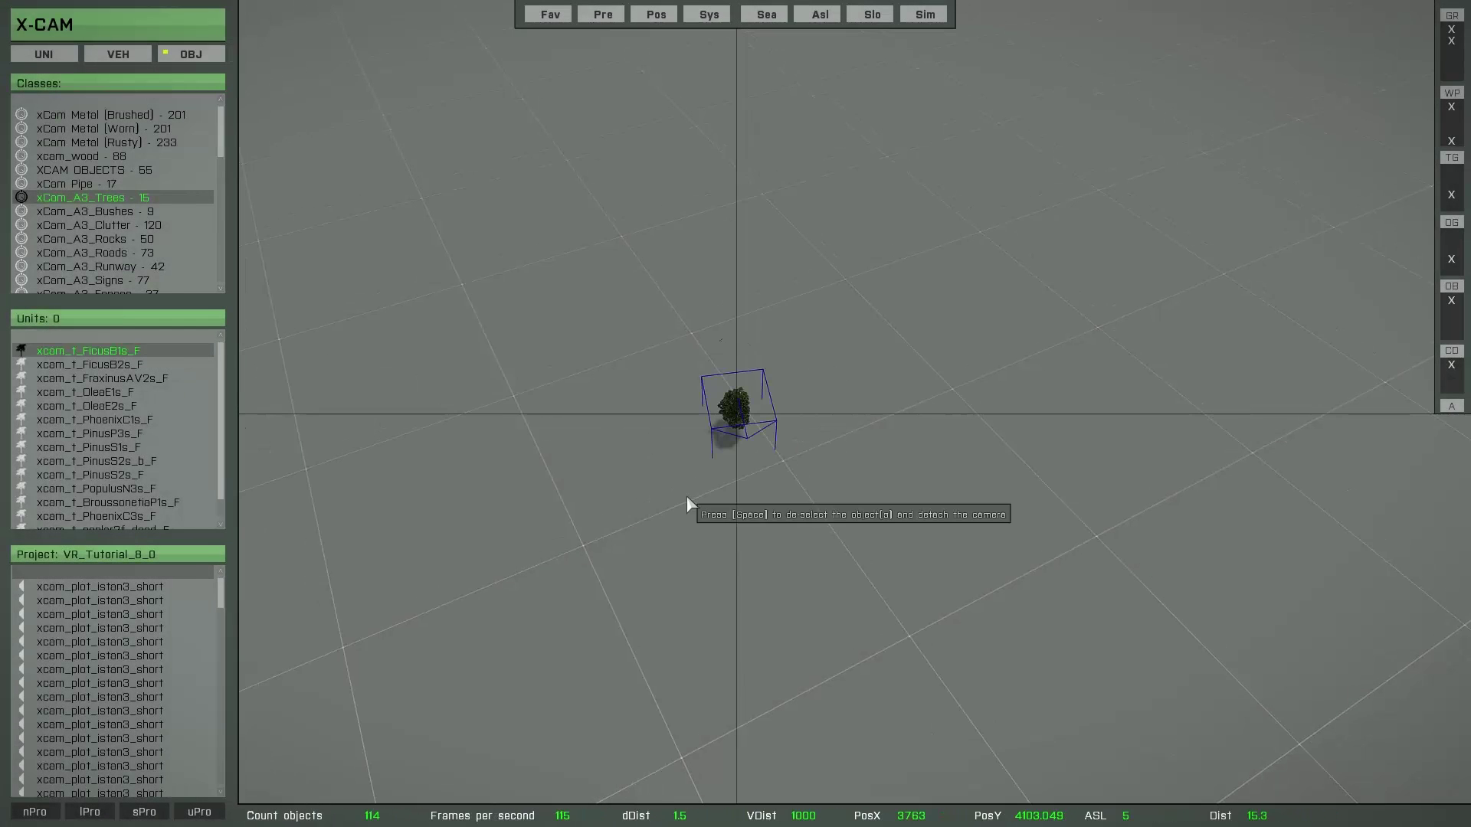
pyautogui.press('space')
pyautogui.click(864, 327)
pyautogui.click(775, 300)
pyautogui.click(781, 337)
pyautogui.click(801, 306)
pyautogui.click(847, 300)
pyautogui.click(878, 310)
pyautogui.click(876, 343)
pyautogui.click(807, 356)
pyautogui.click(793, 380)
pyautogui.click(786, 408)
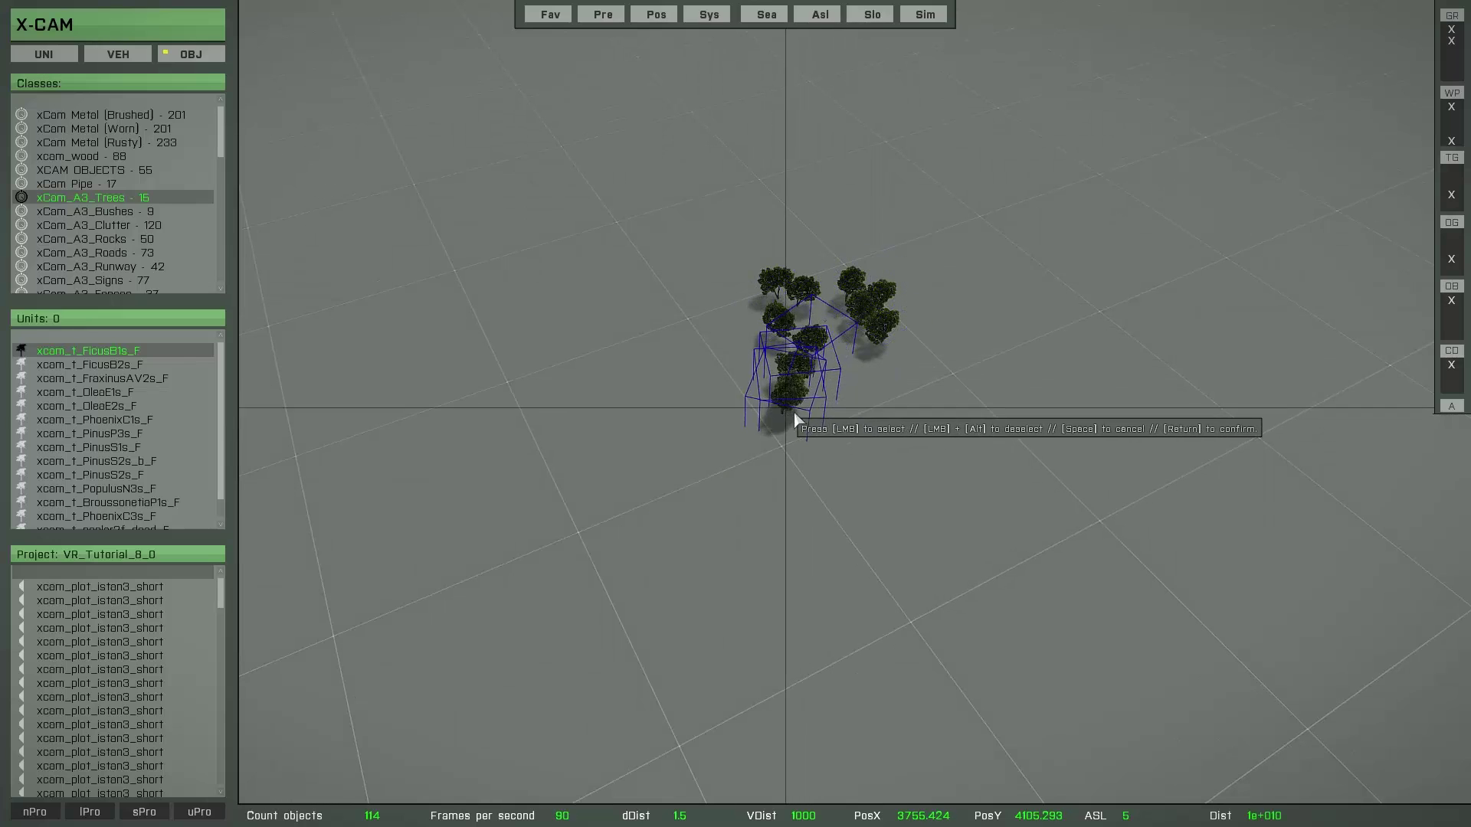
# Step: Add taller trees to the ficus cluster and scatter xcam_t_OleaE1s_F trees around it
pyautogui.press('Down')
pyautogui.click(848, 382)
pyautogui.click(817, 324)
pyautogui.moveTo(812, 276)
pyautogui.mouseDown()
pyautogui.moveTo(877, 285)
pyautogui.moveTo(927, 339)
pyautogui.moveTo(829, 355)
pyautogui.moveTo(748, 311)
pyautogui.moveTo(754, 375)
pyautogui.moveTo(730, 389)
pyautogui.moveTo(847, 428)
pyautogui.moveTo(945, 371)
pyautogui.moveTo(891, 260)
pyautogui.moveTo(829, 246)
pyautogui.moveTo(740, 301)
pyautogui.moveTo(758, 366)
pyautogui.moveTo(658, 359)
pyautogui.moveTo(770, 469)
pyautogui.moveTo(939, 417)
pyautogui.moveTo(985, 305)
pyautogui.moveTo(948, 317)
pyautogui.moveTo(999, 334)
pyautogui.moveTo(1029, 405)
pyautogui.mouseUp()
pyautogui.press('Return')
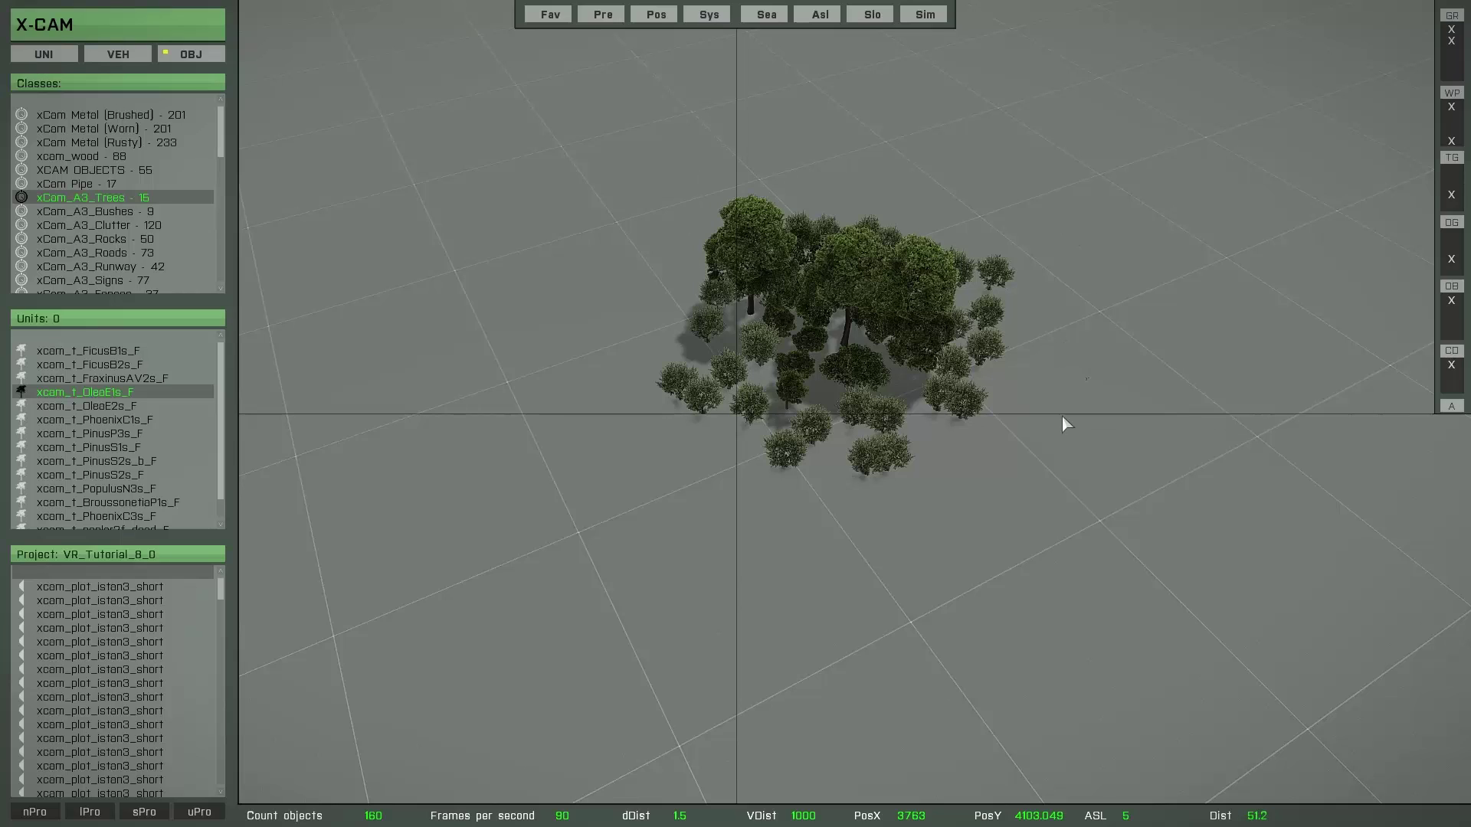
# Step: Select the grouped tree cluster, rotate it and move it farther back on the terrain
pyautogui.click(886, 424)
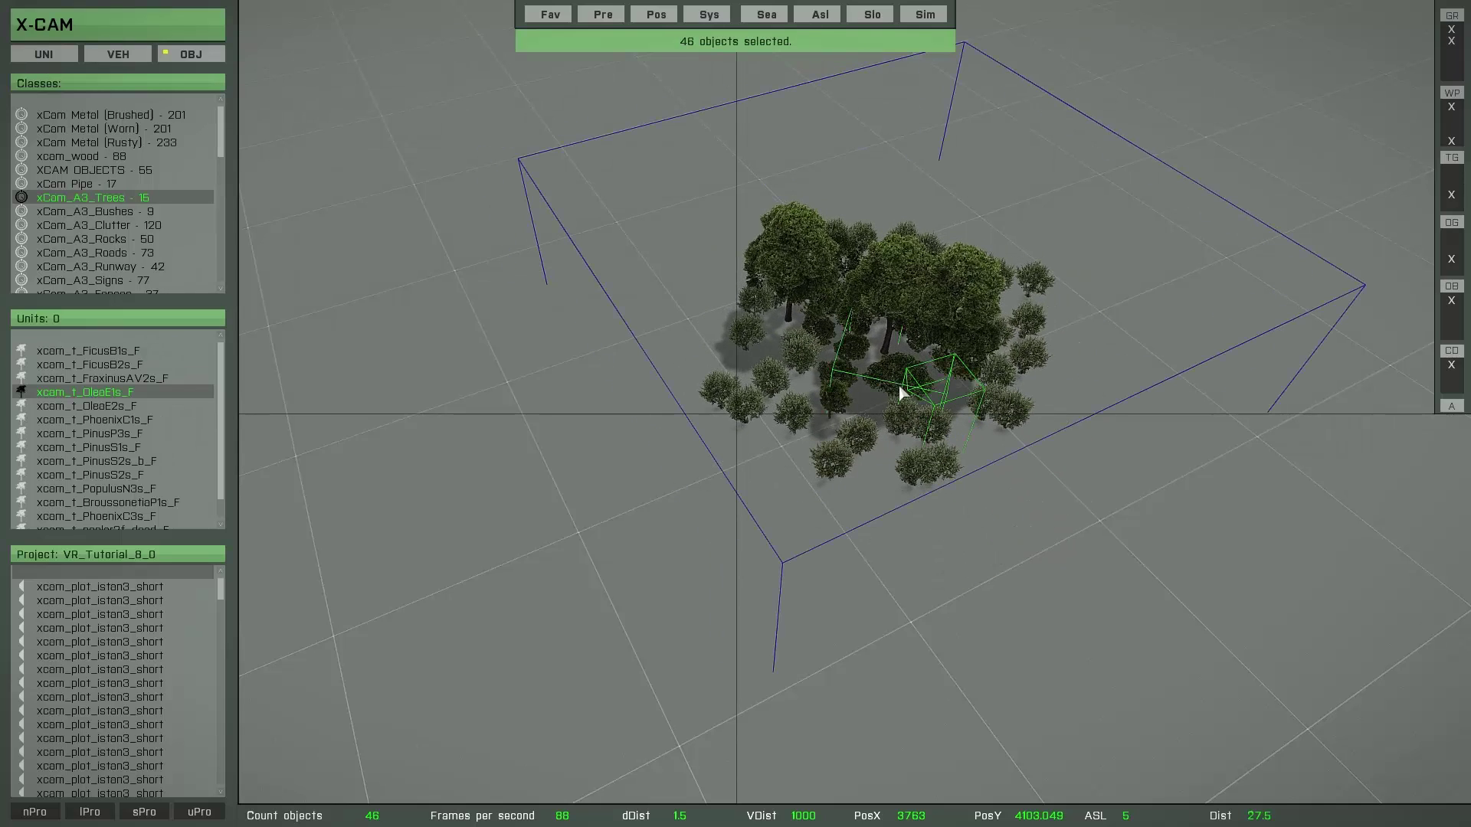
pyautogui.press('r')
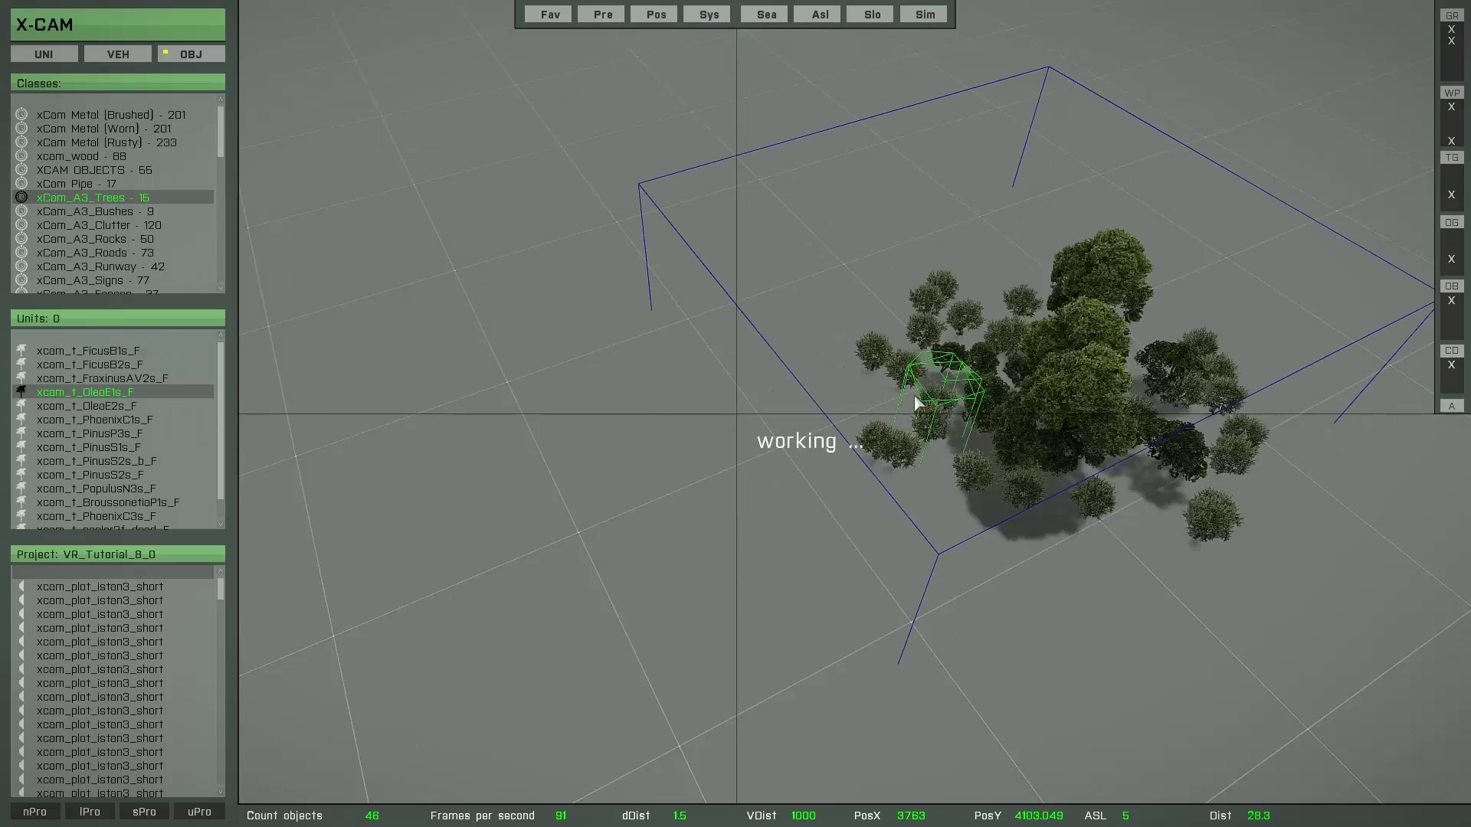
pyautogui.moveTo(1083, 542); pyautogui.dragTo(586, 264)
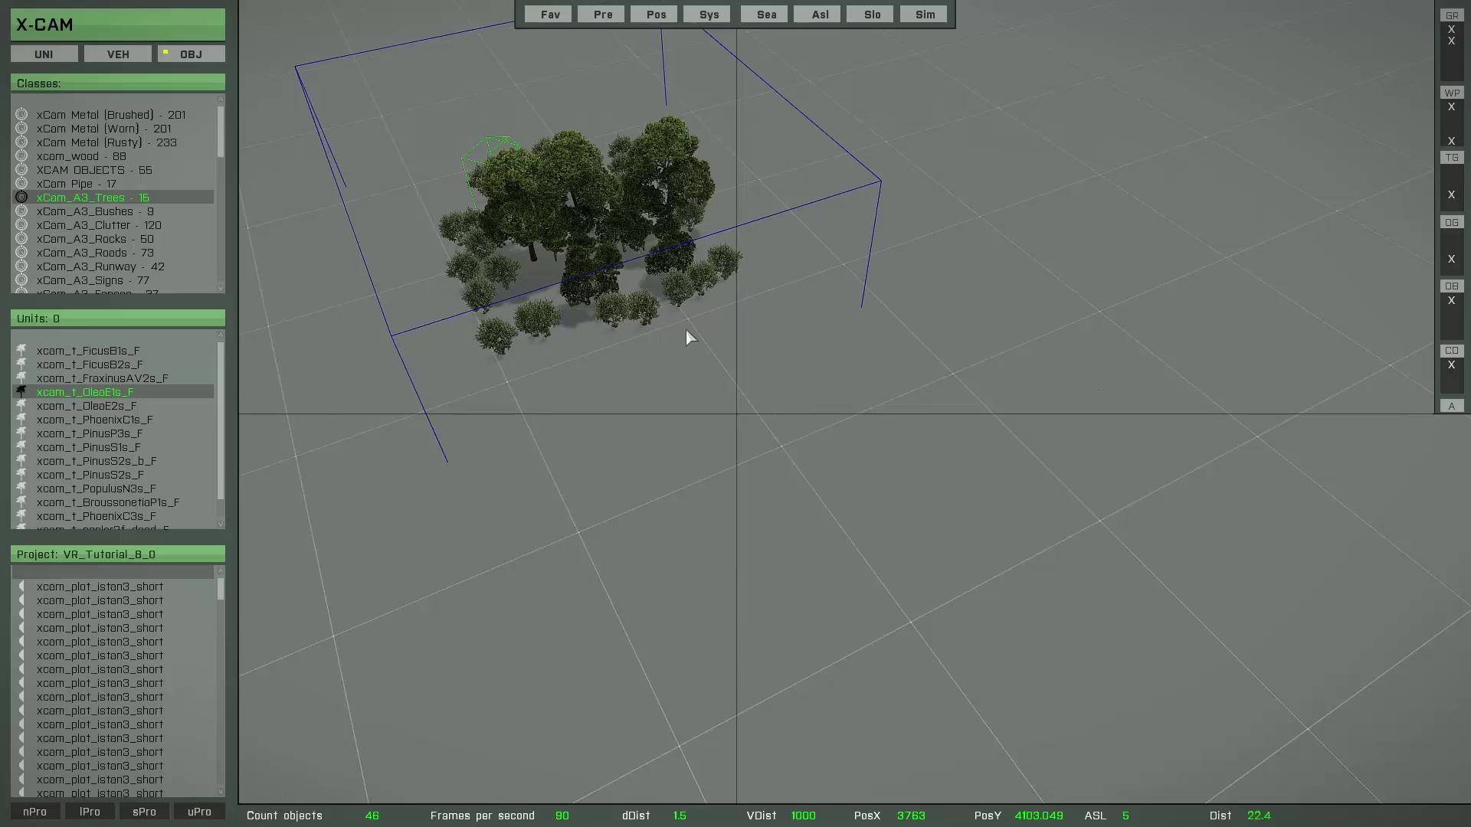
# Step: Duplicate the grouped tree cluster four times and place the copies beside and in front of the original
pyautogui.hotkey('ctrl', 'c')
pyautogui.moveTo(636, 313); pyautogui.dragTo(797, 419)
pyautogui.hotkey('ctrl', 'c')
pyautogui.hotkey('ctrl', 'c')
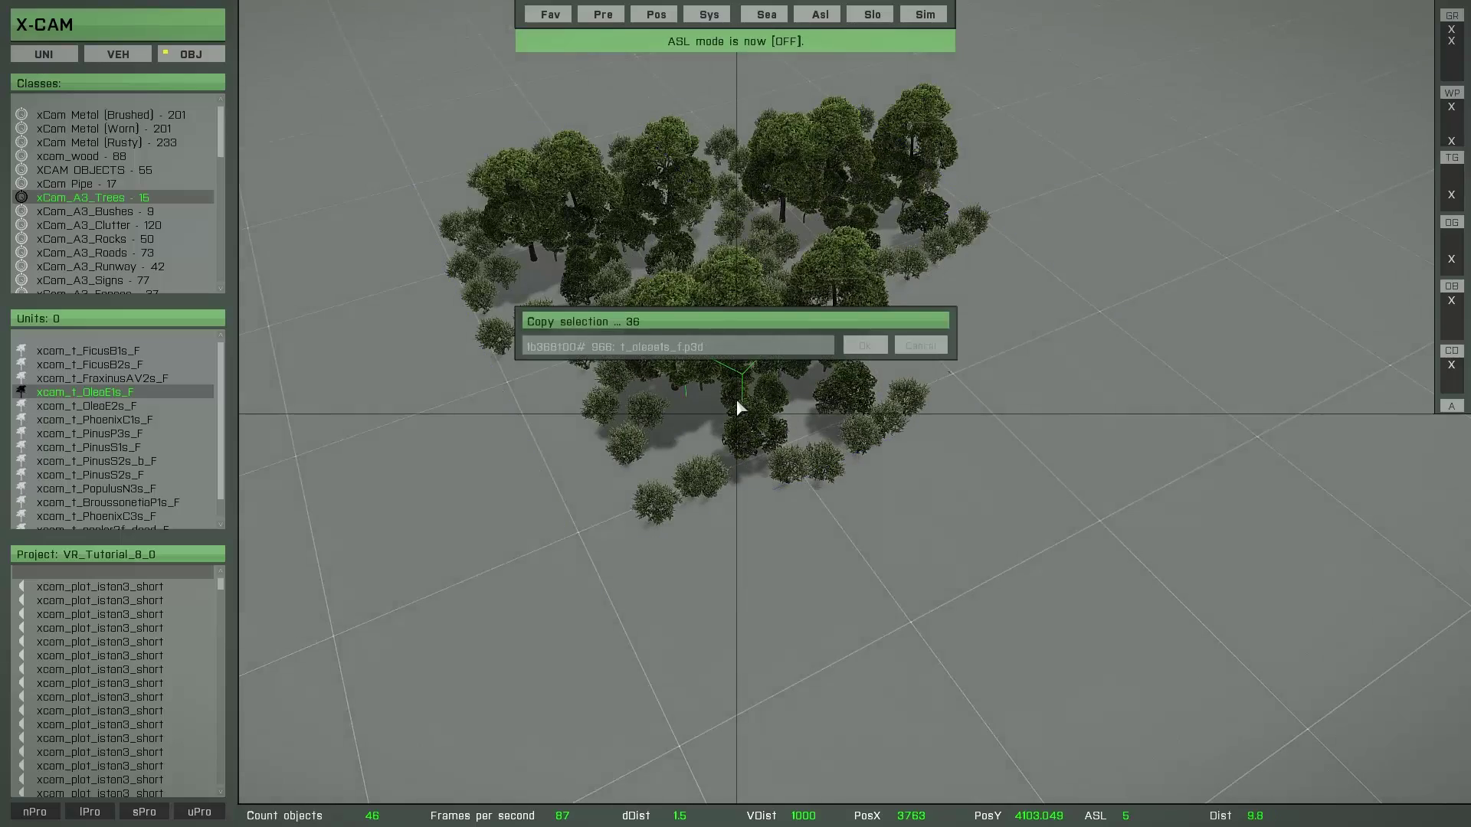
pyautogui.hotkey('ctrl', 'v')
pyautogui.hotkey('ctrl', 'c')
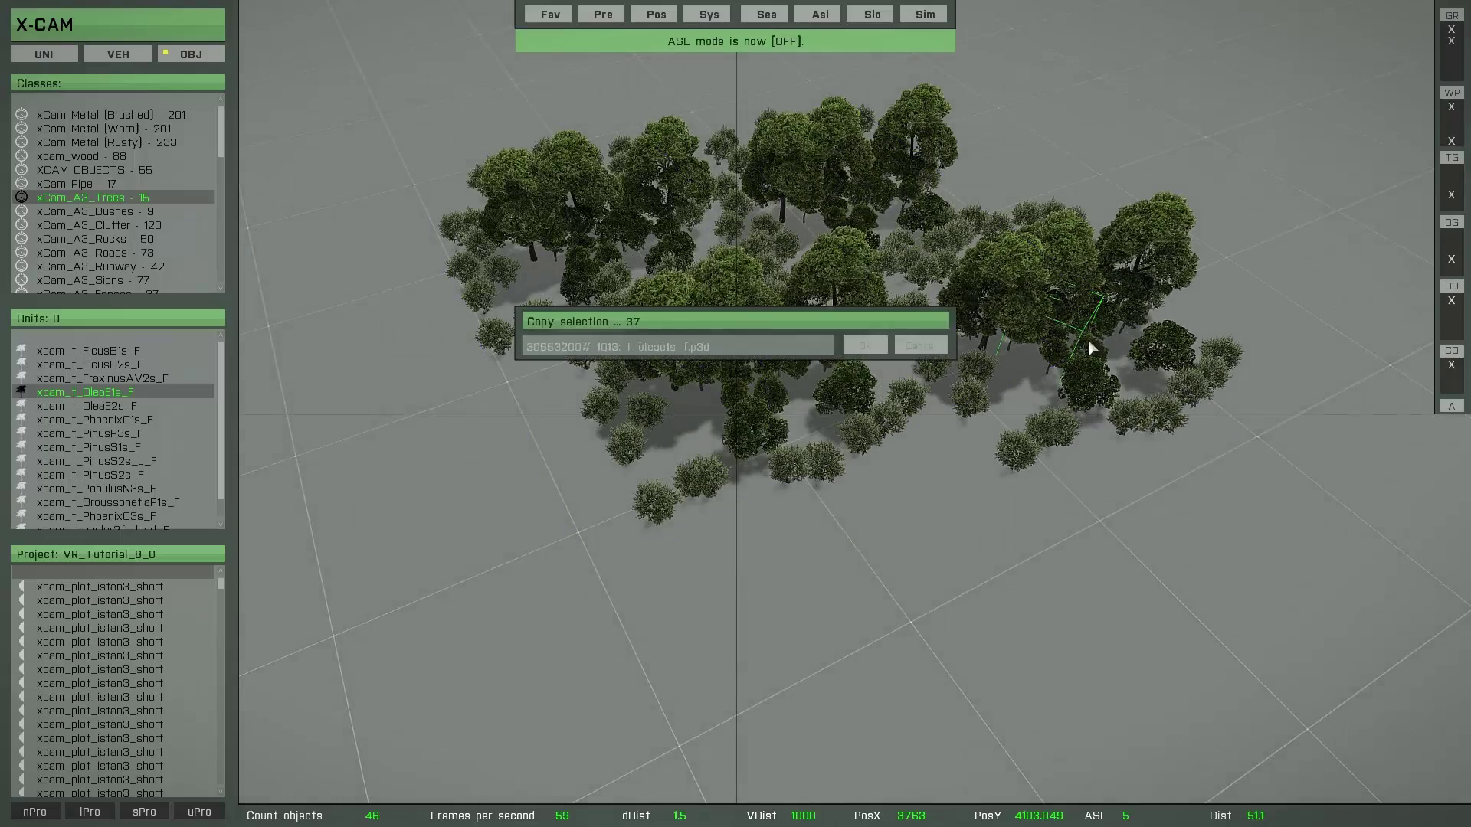
pyautogui.hotkey('ctrl', 'v')
pyautogui.moveTo(1022, 535); pyautogui.dragTo(1002, 548)
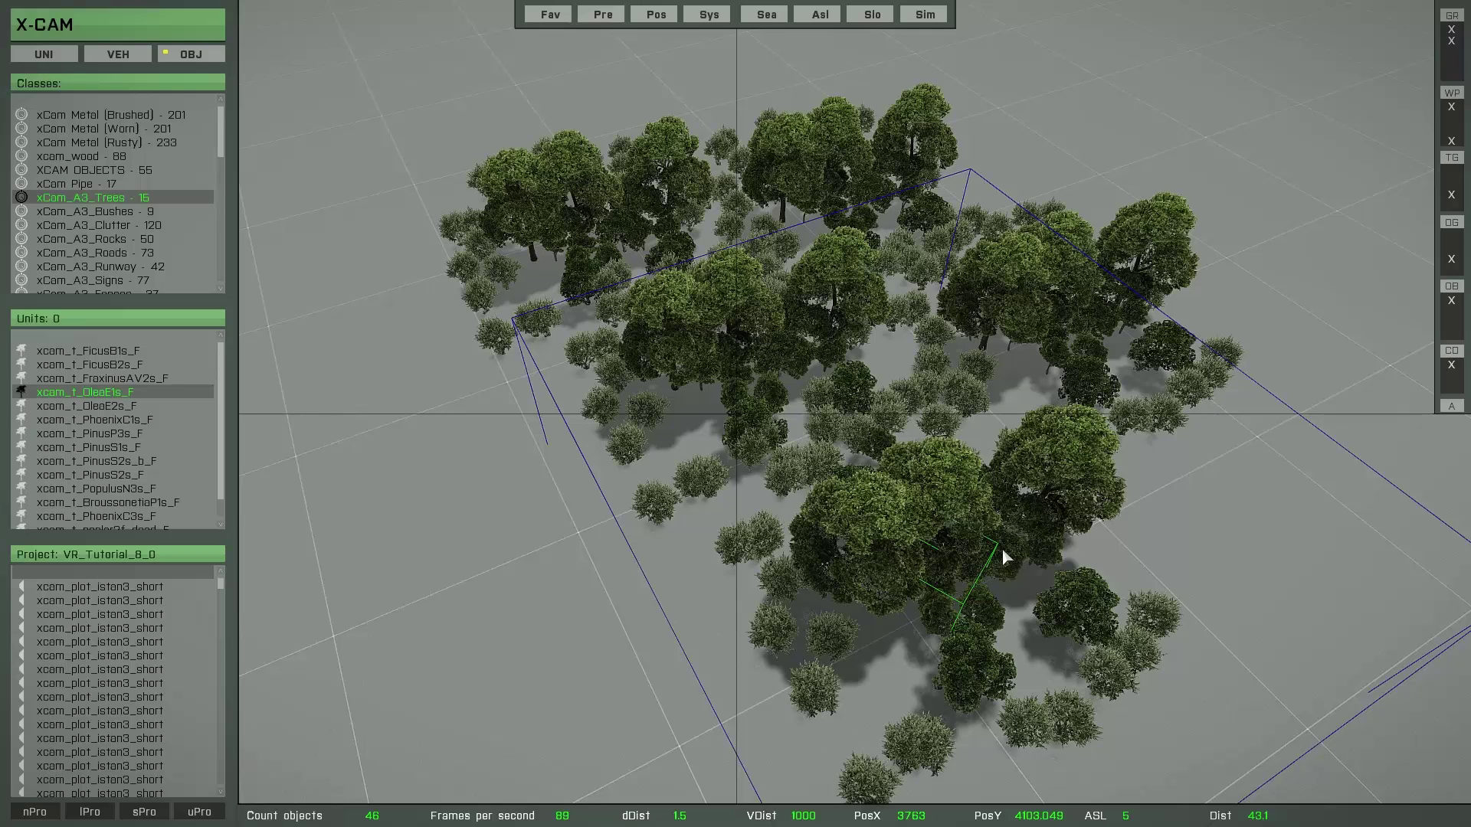
pyautogui.moveTo(999, 546); pyautogui.dragTo(974, 555)
pyautogui.click(976, 561)
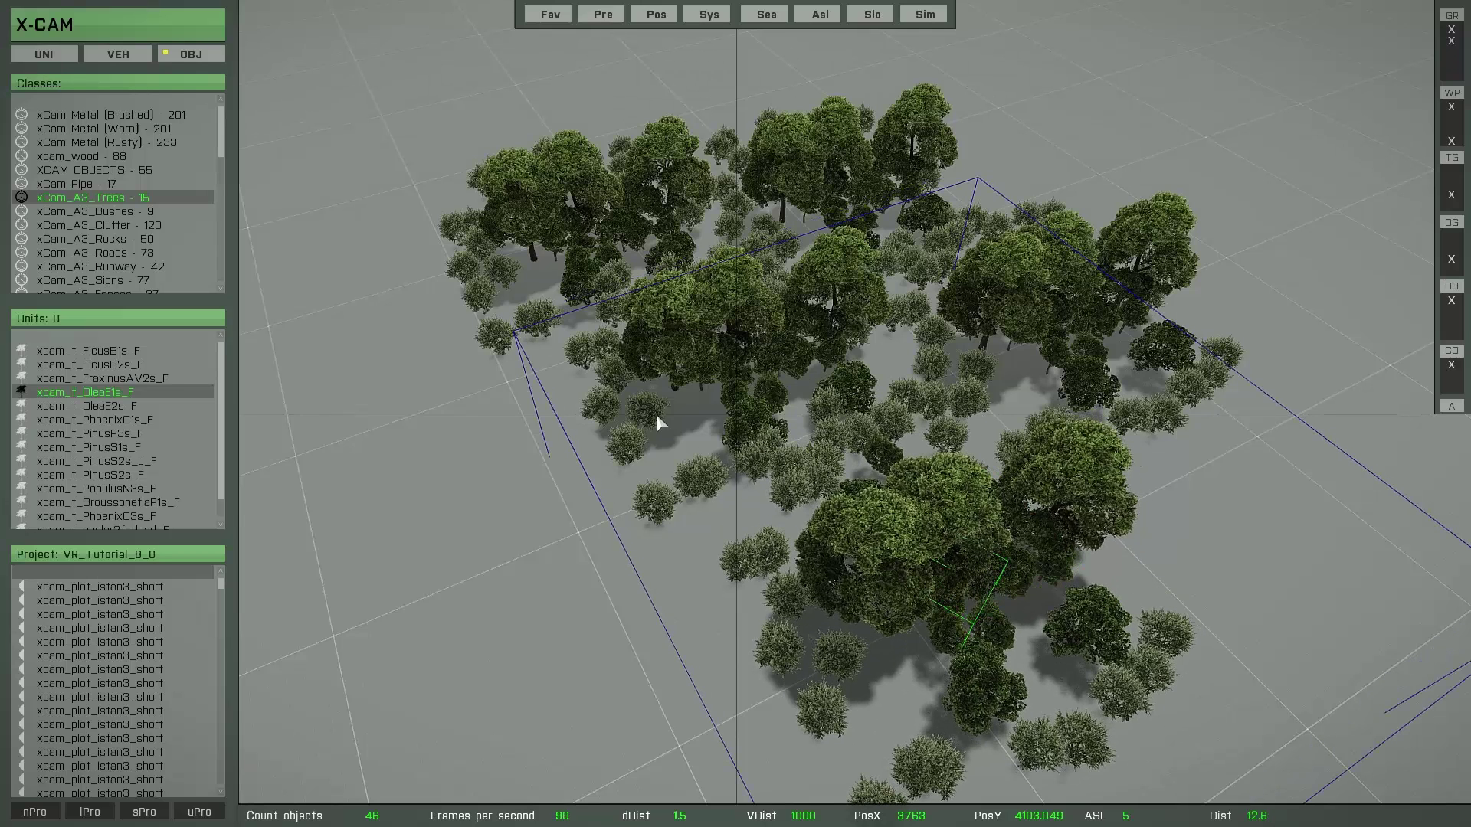
# Step: Spread the grouped tree clusters apart by moving the outer ones away from the middle cluster
pyautogui.click(542, 323)
pyautogui.moveTo(541, 323); pyautogui.dragTo(450, 331)
pyautogui.moveTo(702, 198); pyautogui.dragTo(853, 234)
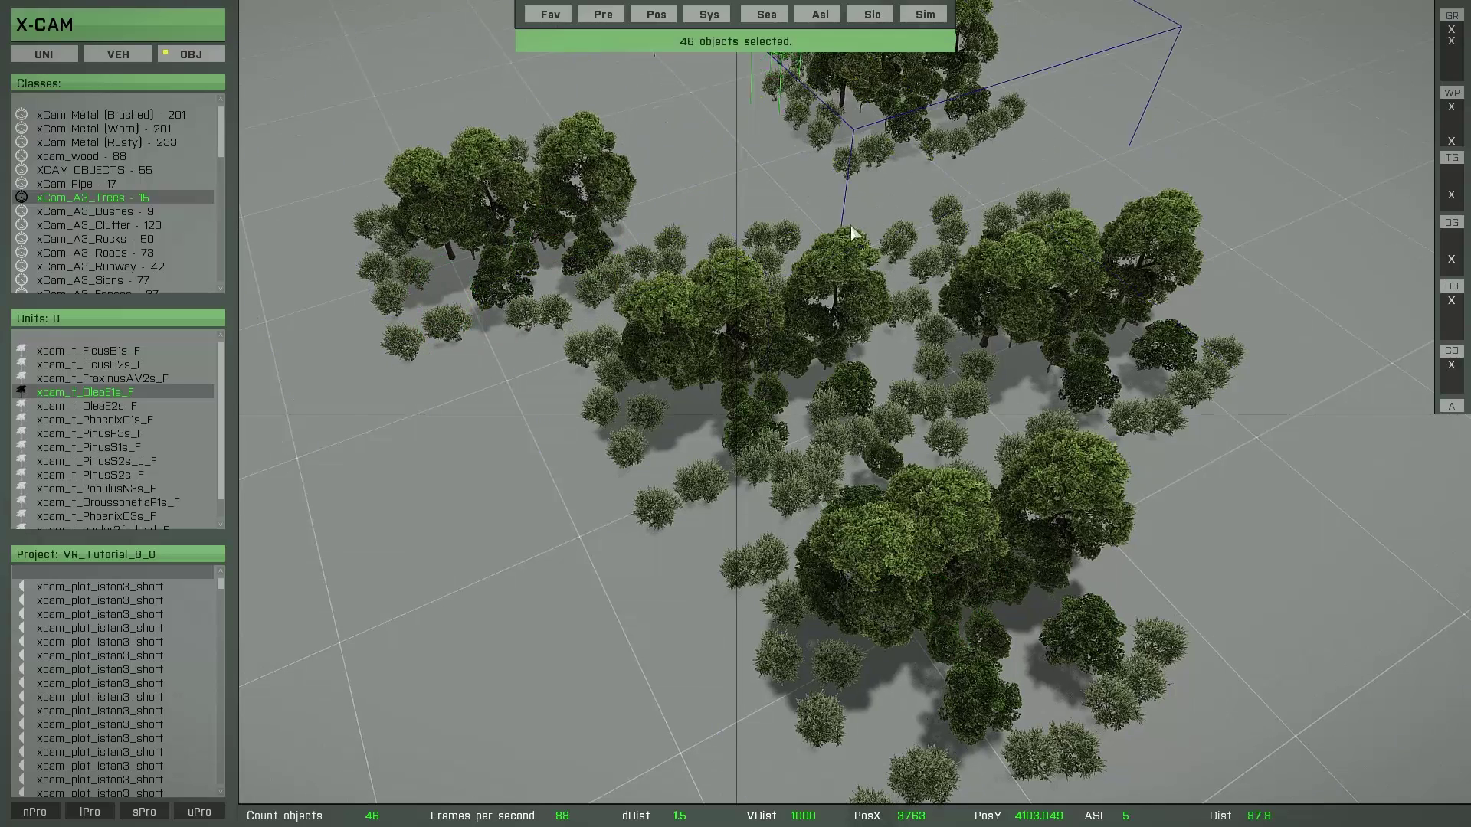
pyautogui.click(929, 280)
pyautogui.moveTo(929, 280); pyautogui.dragTo(1060, 437)
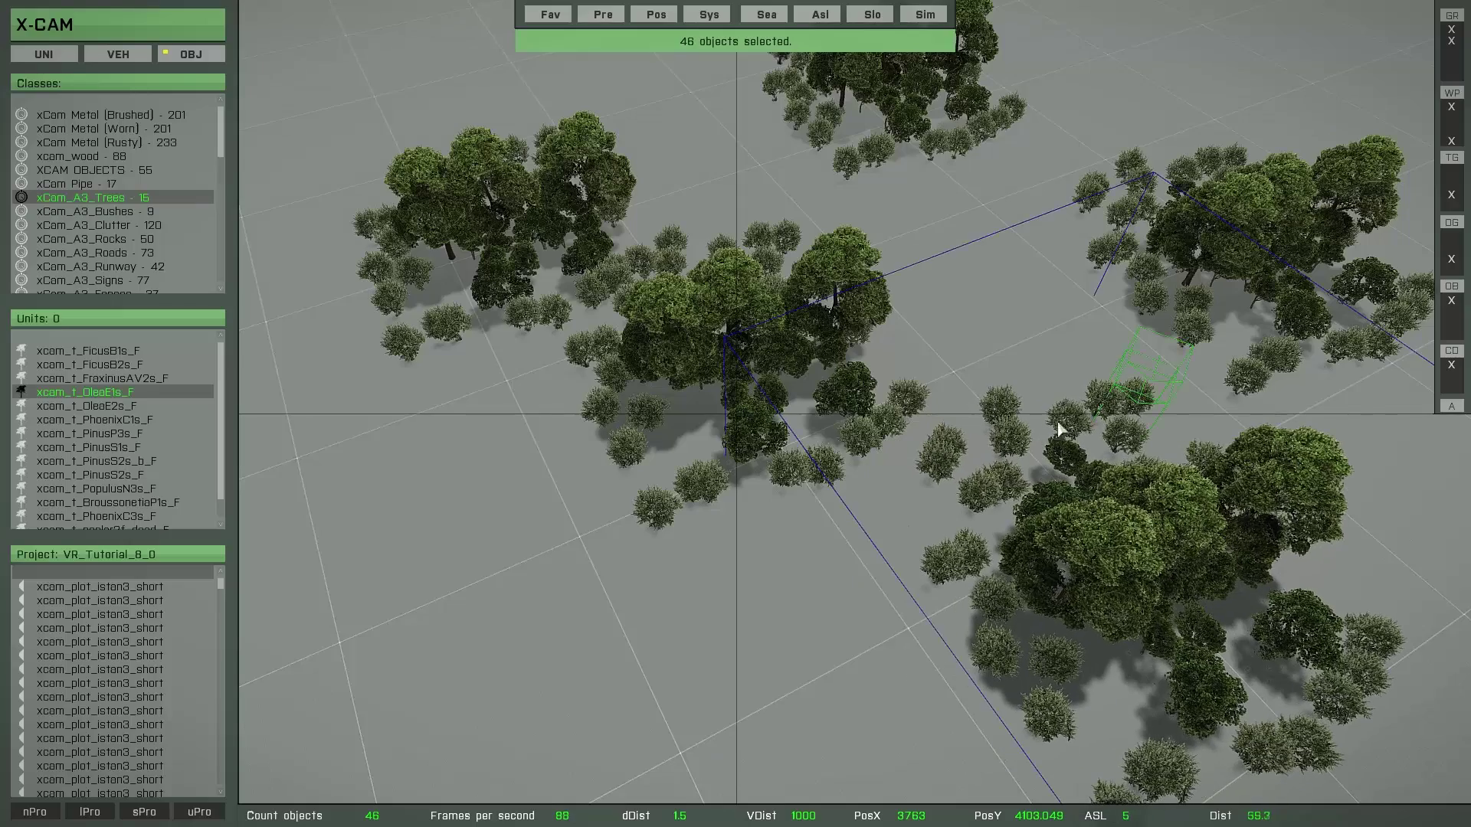
pyautogui.click(989, 440)
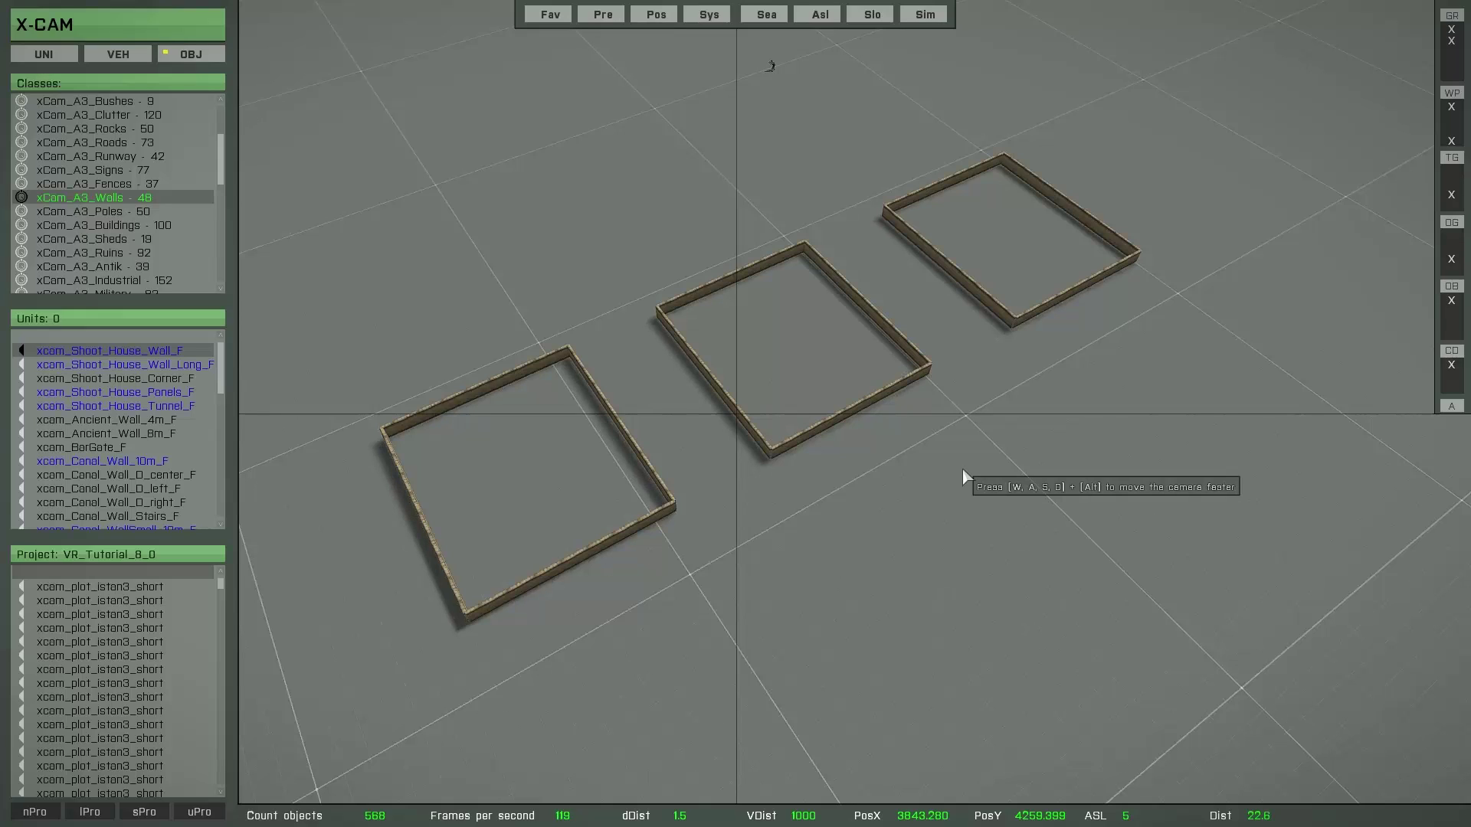
# Step: Brush-select walls of the middle and far enclosures, extend the selection to all three enclosures, and cancel it
pyautogui.press('l')
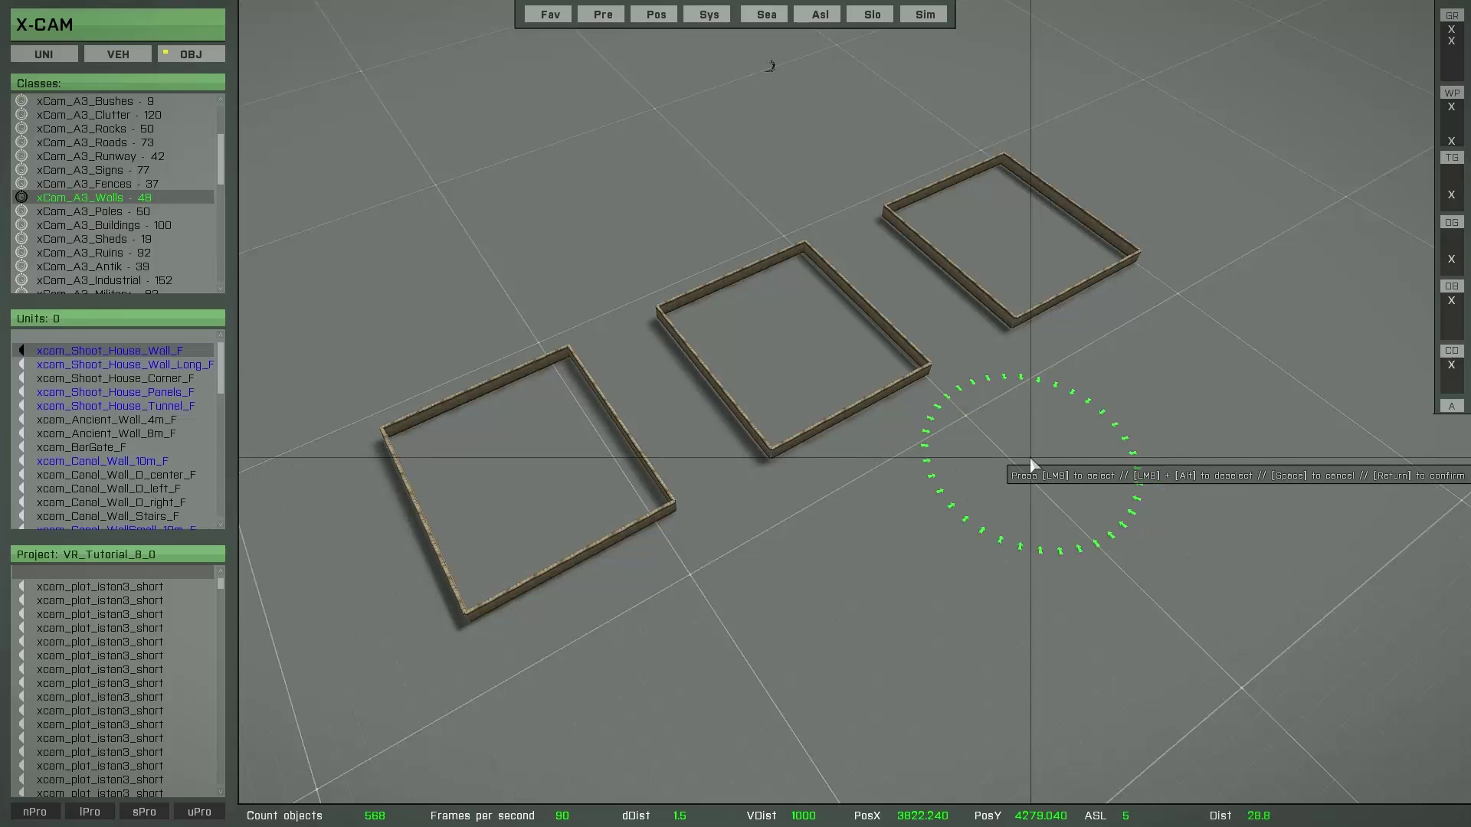
pyautogui.moveTo(990, 438); pyautogui.dragTo(922, 406)
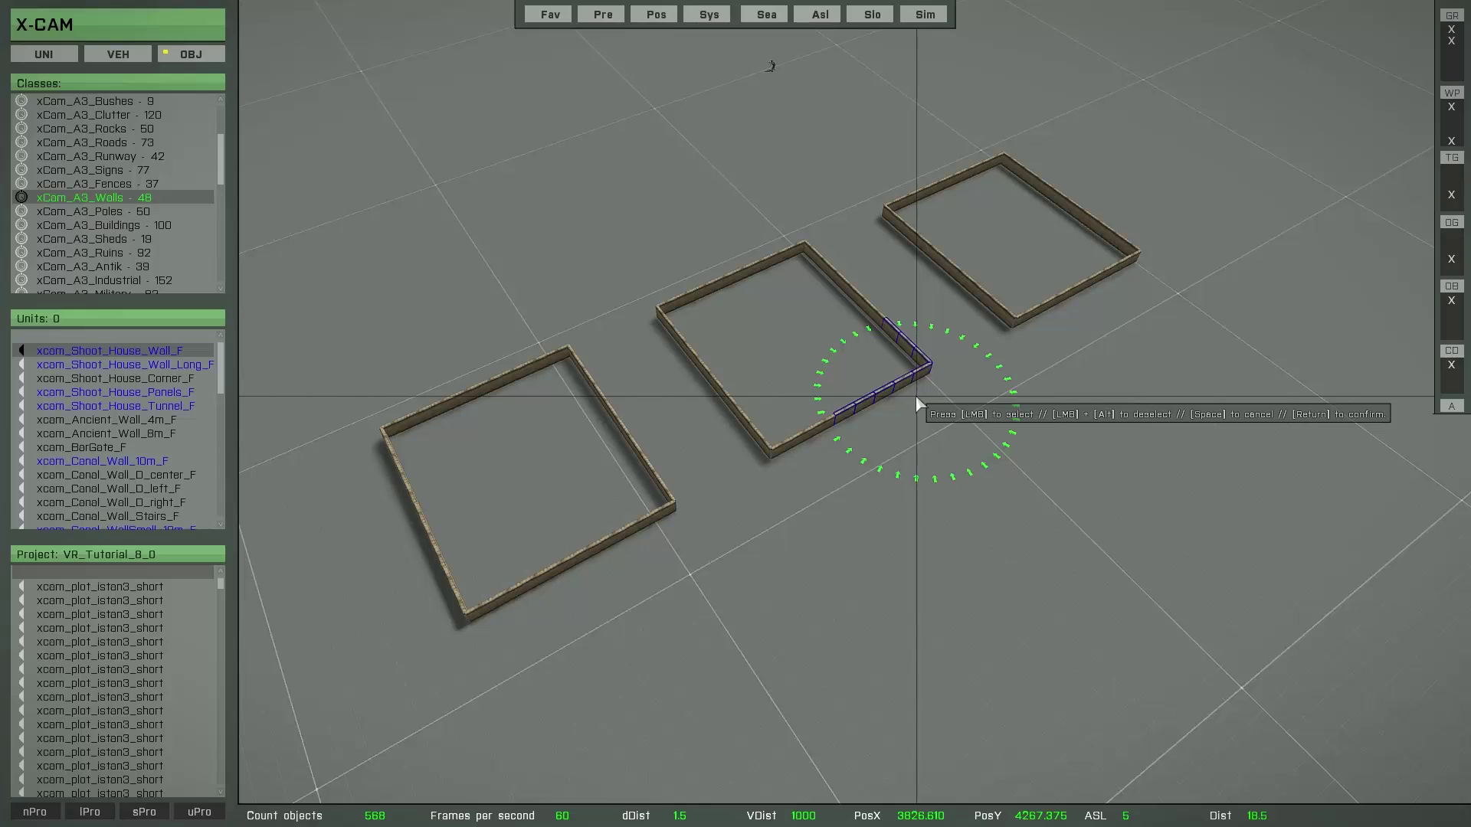
pyautogui.click(916, 397)
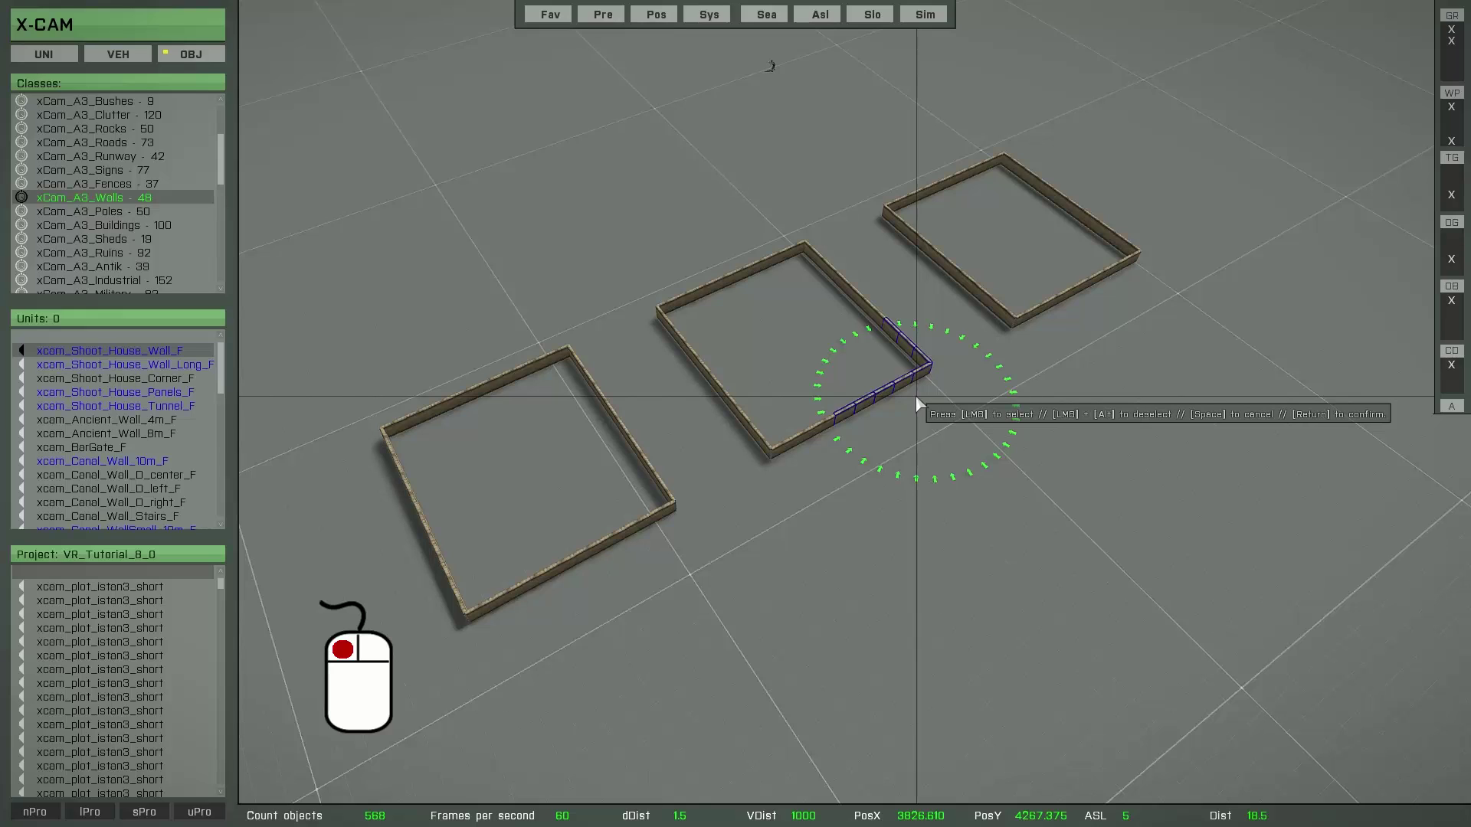
pyautogui.click(917, 396)
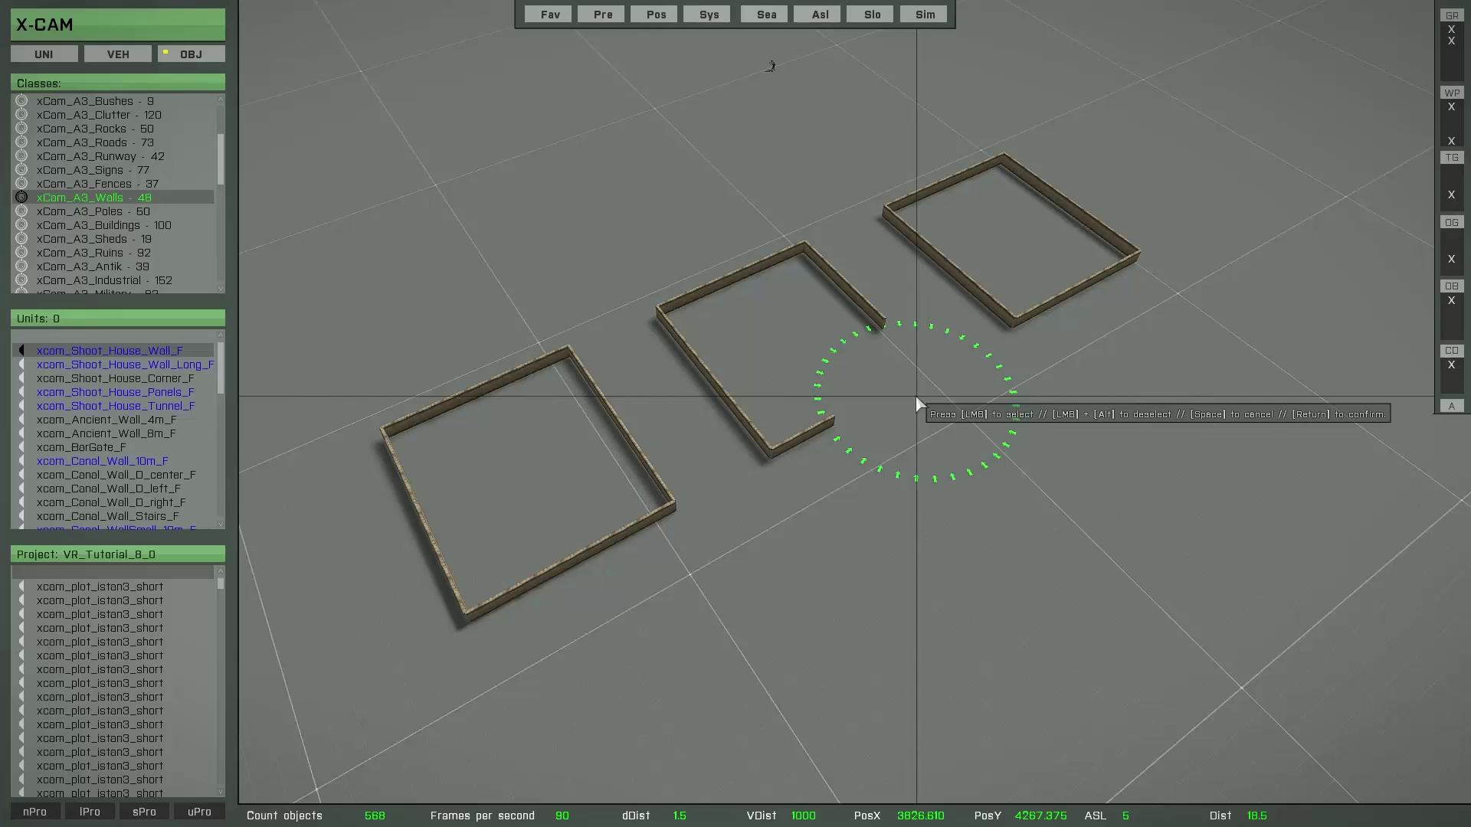
pyautogui.click(1000, 193)
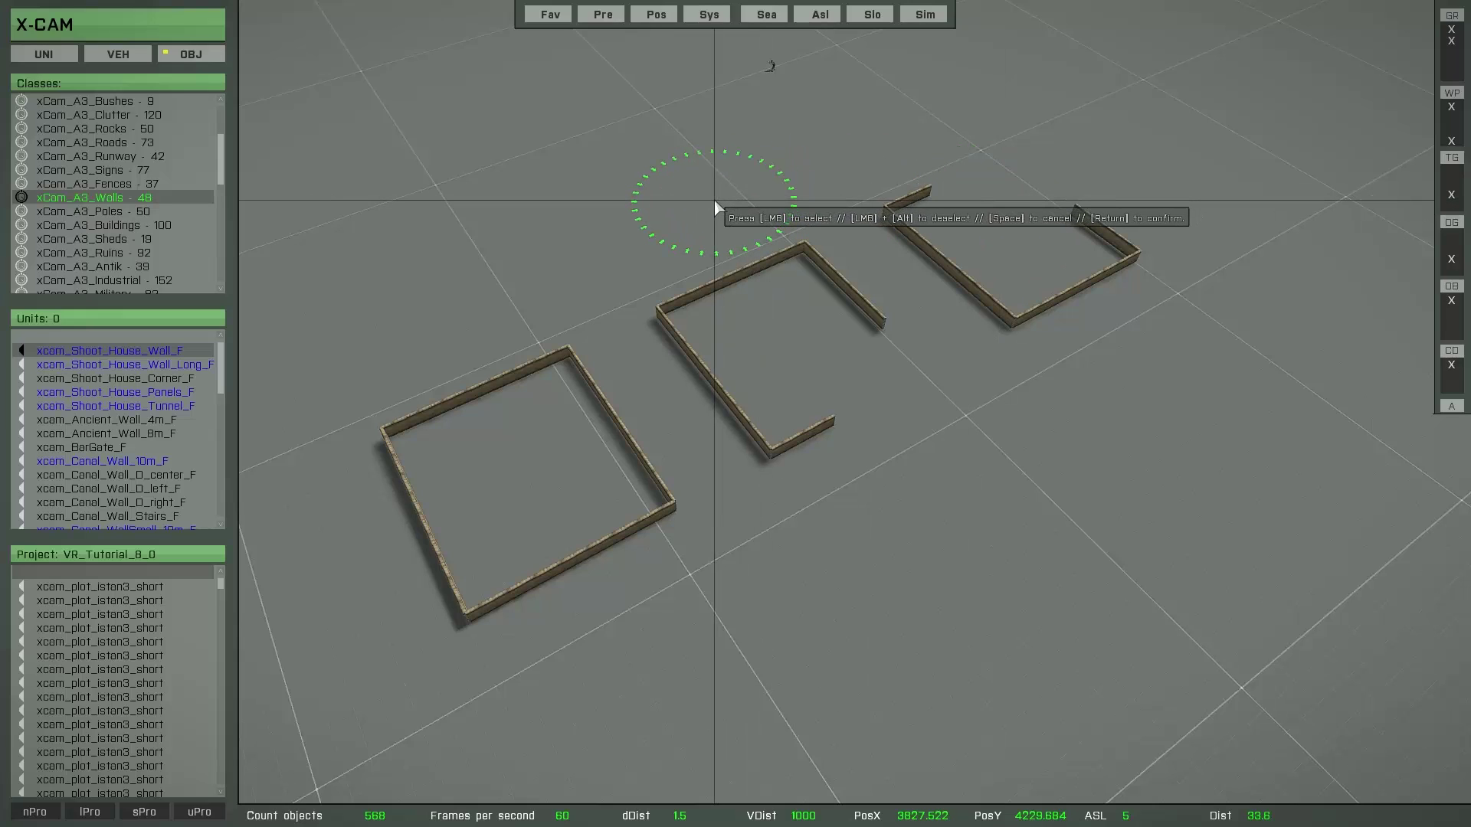
pyautogui.moveTo(720, 217)
pyautogui.mouseDown()
pyautogui.moveTo(804, 286)
pyautogui.moveTo(955, 246)
pyautogui.moveTo(1063, 295)
pyautogui.moveTo(656, 319)
pyautogui.moveTo(413, 499)
pyautogui.moveTo(762, 475)
pyautogui.moveTo(615, 415)
pyautogui.moveTo(752, 335)
pyautogui.mouseUp()
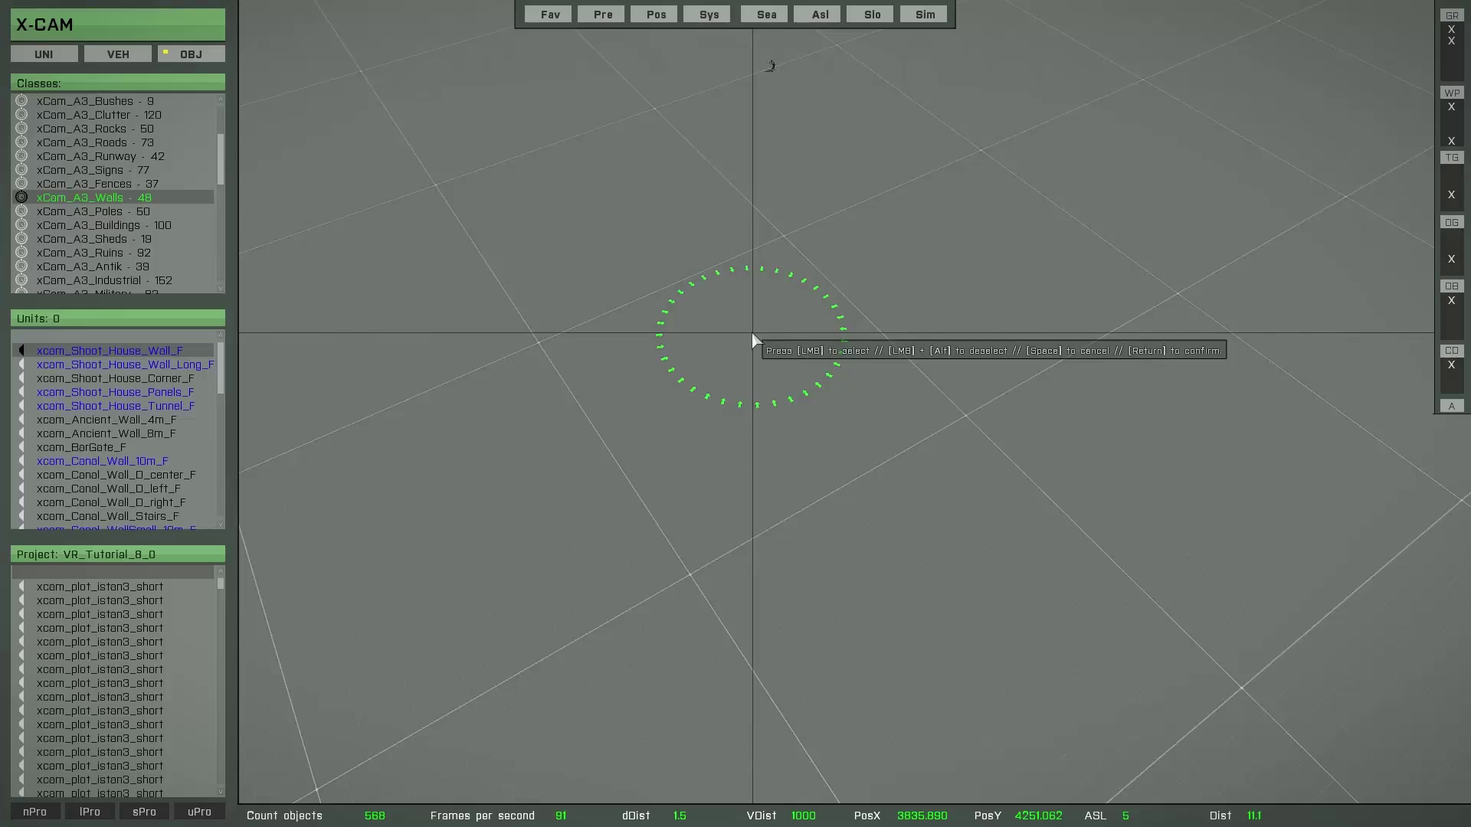
pyautogui.press('space')
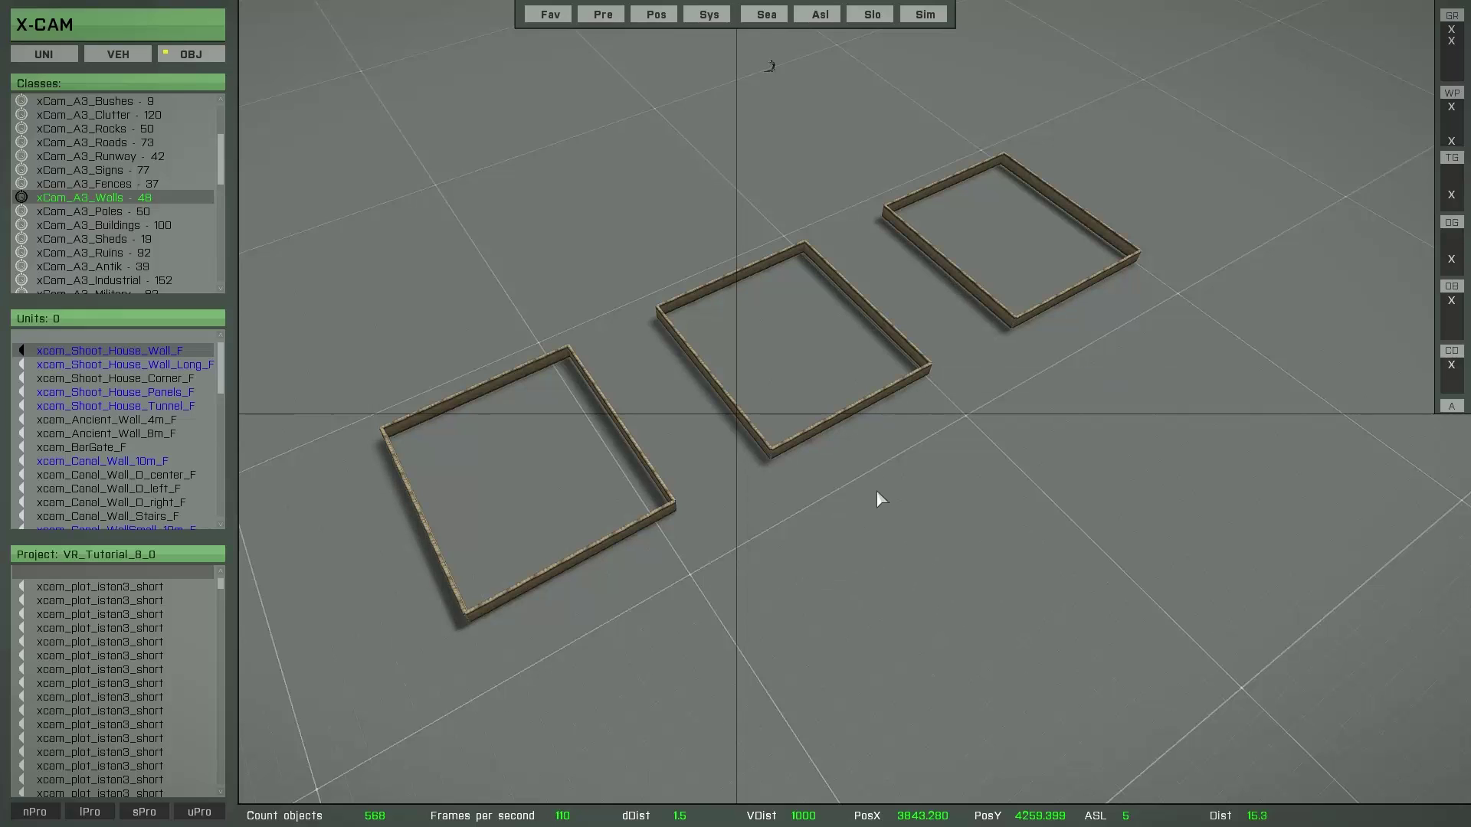
# Step: Brush-select the entire middle wall enclosure, request deletion of the selected objects, and cancel the request
pyautogui.press('space')
pyautogui.moveTo(901, 498)
pyautogui.mouseDown()
pyautogui.moveTo(904, 463)
pyautogui.moveTo(833, 324)
pyautogui.moveTo(700, 371)
pyautogui.moveTo(846, 426)
pyautogui.moveTo(824, 375)
pyautogui.mouseUp()
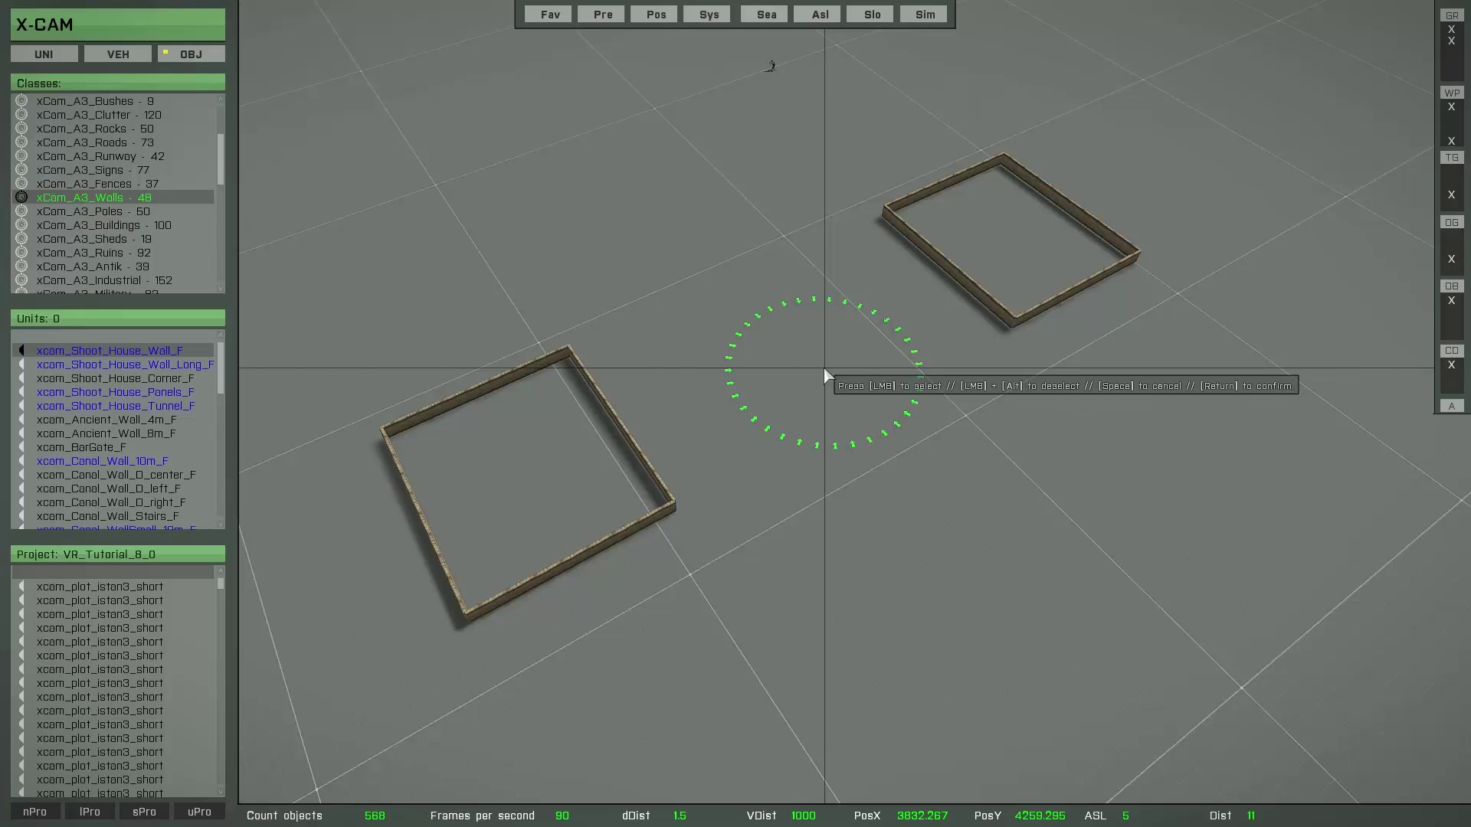
pyautogui.press('Return')
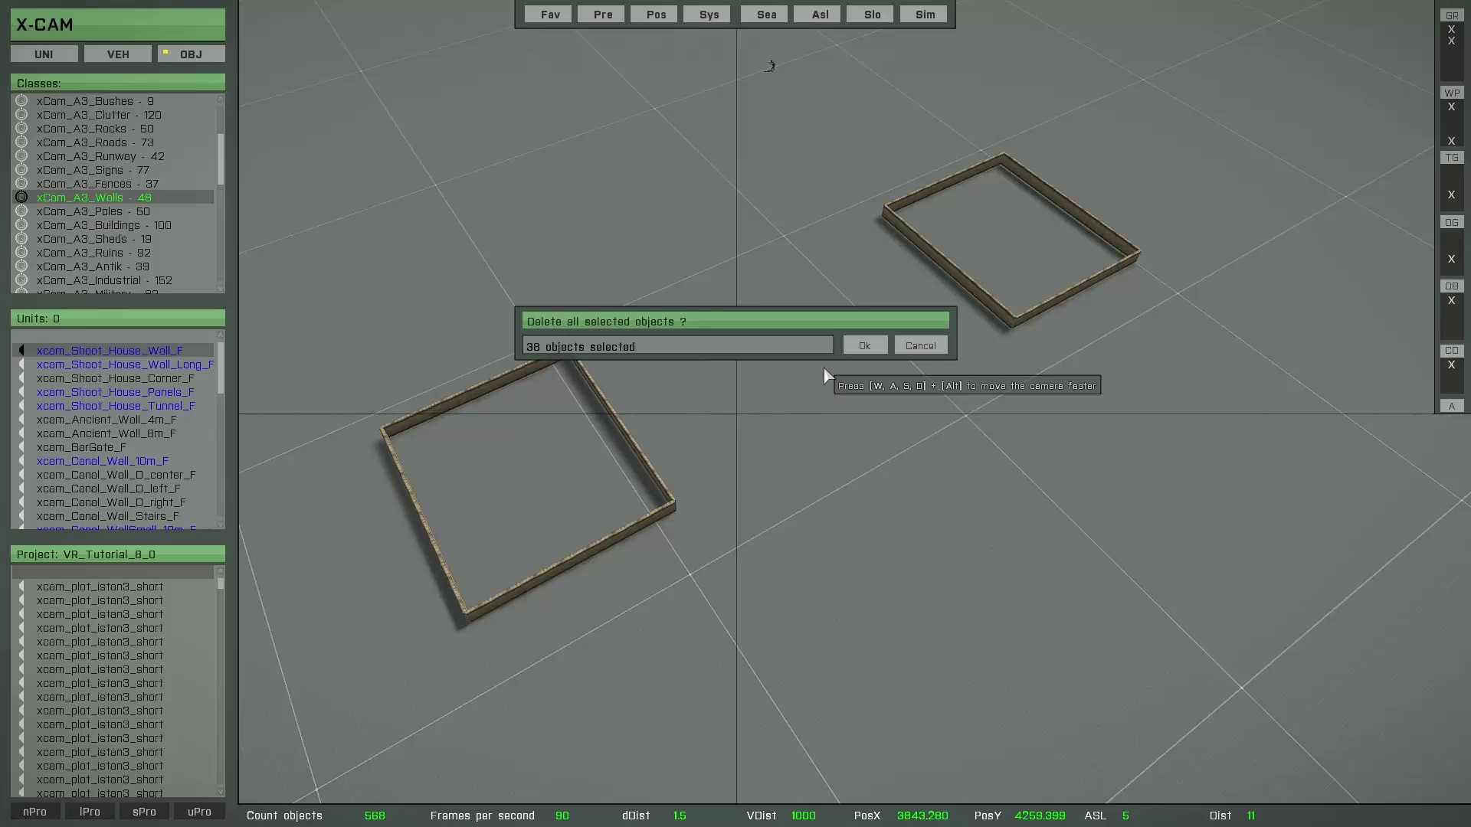
pyautogui.click(920, 346)
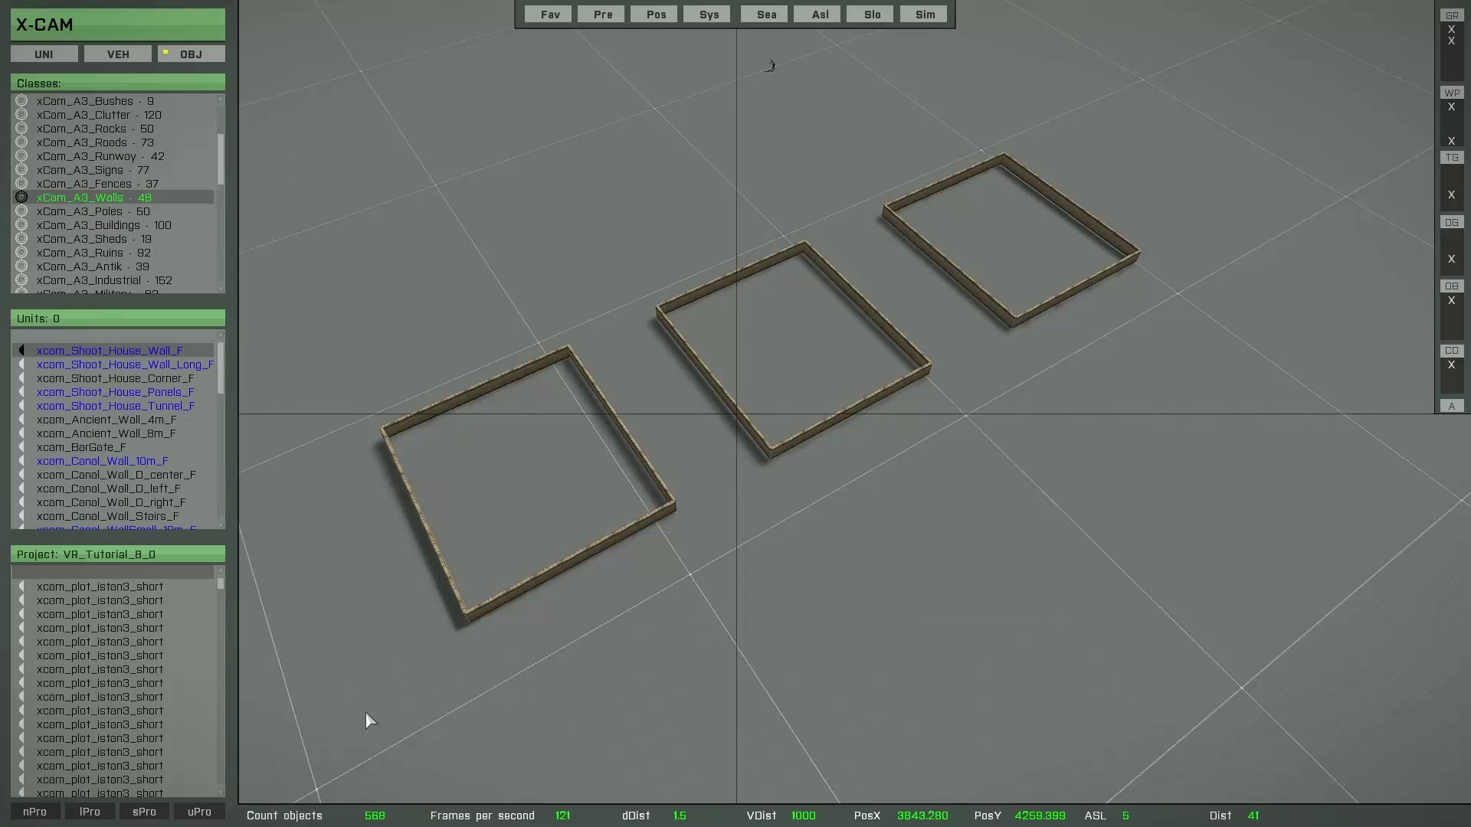
# Step: Save the current project under the existing name Tutorial_8
pyautogui.click(144, 811)
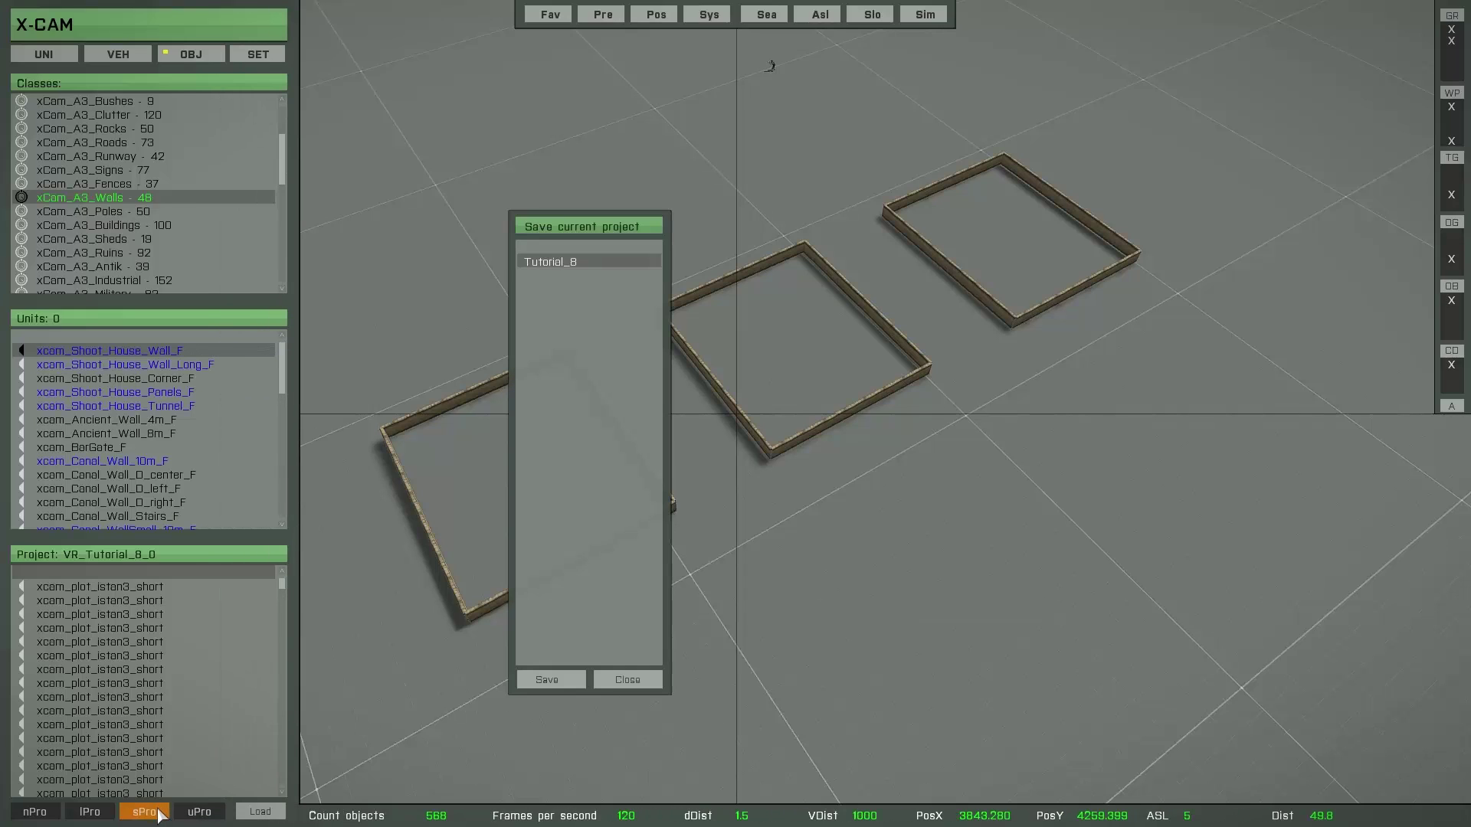
pyautogui.click(557, 686)
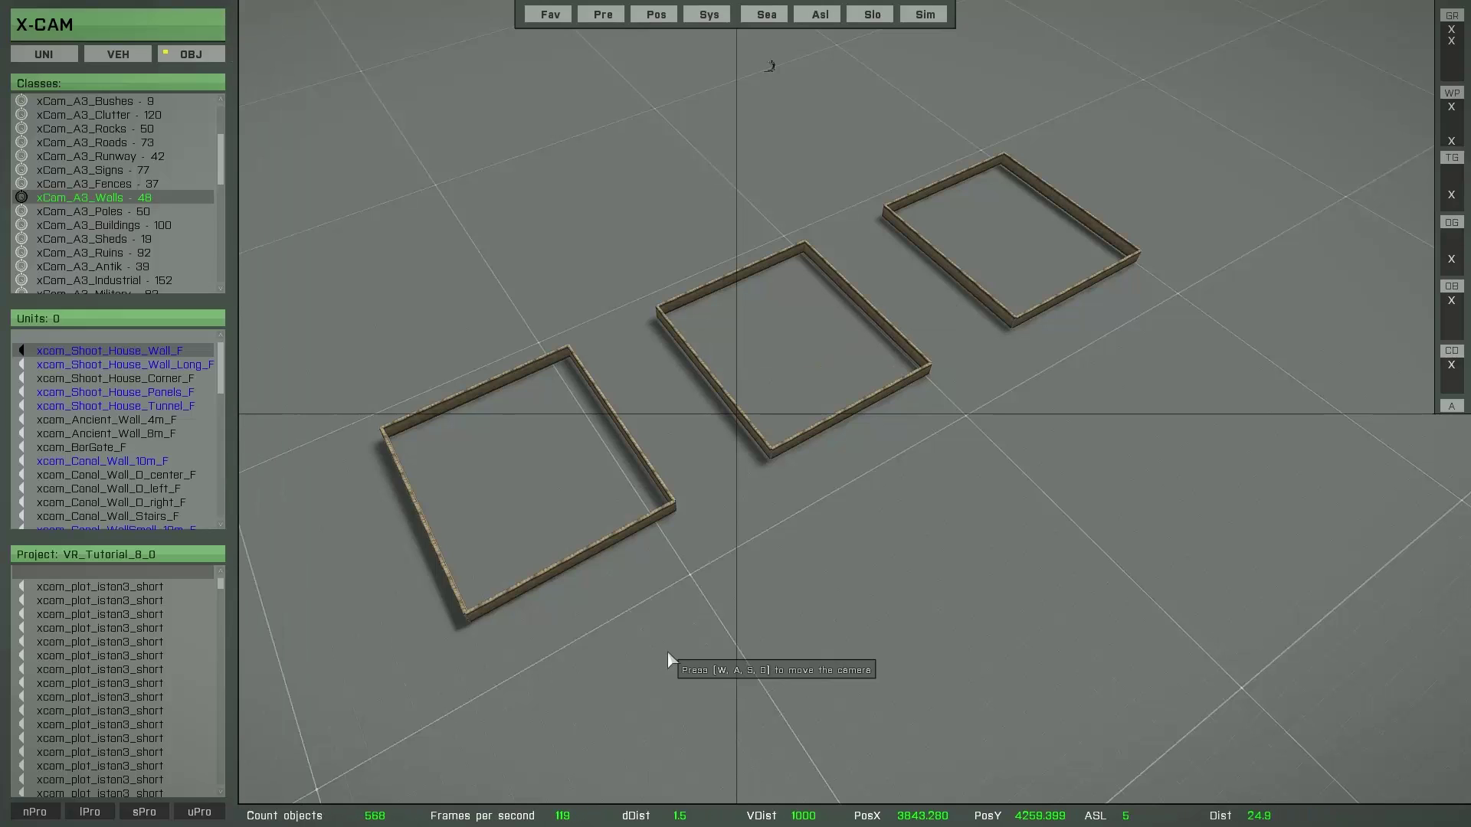
# Step: Brush-select all three wall enclosures and delete the selected objects
pyautogui.press('l')
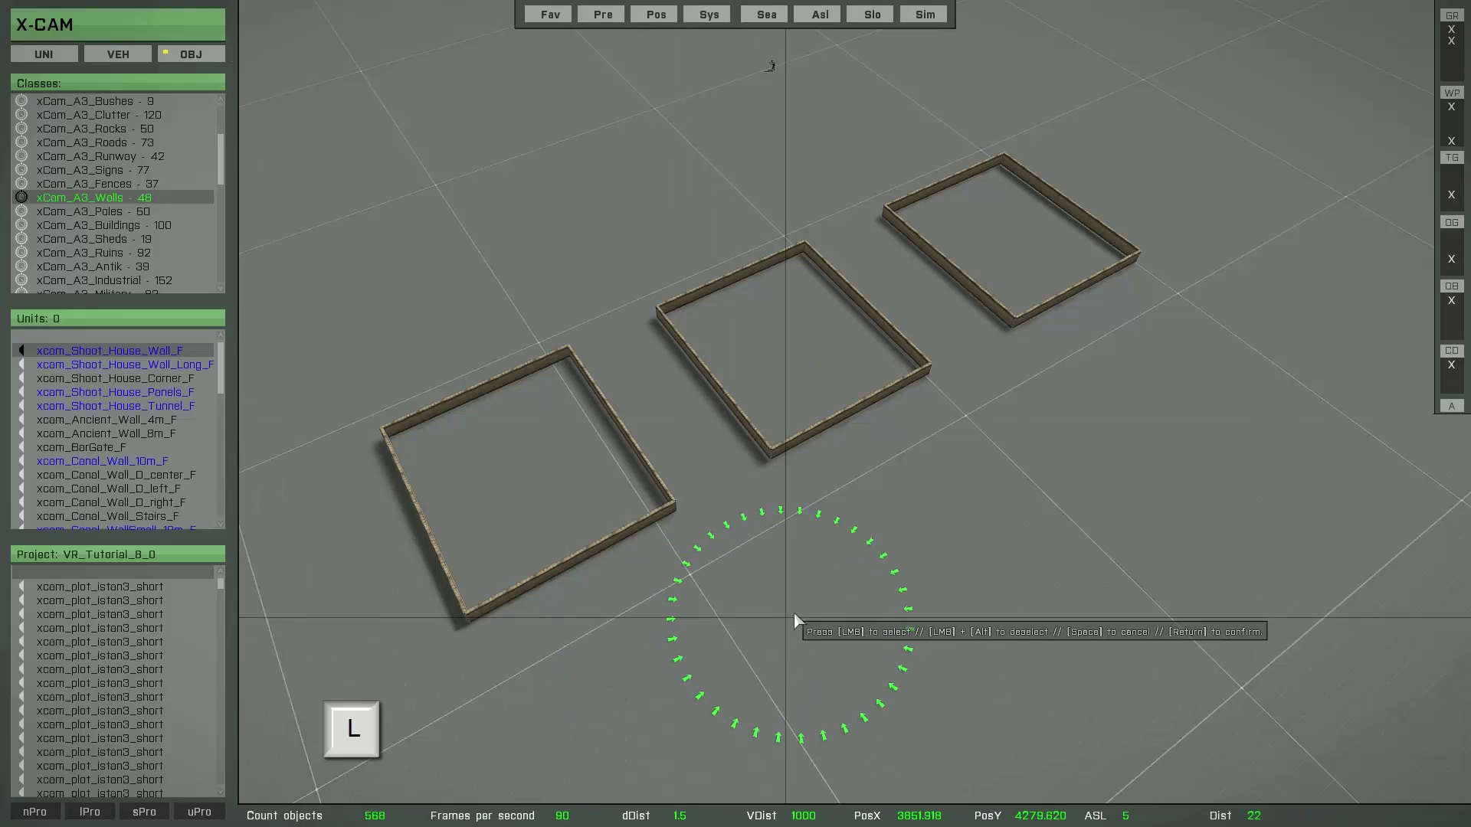
pyautogui.moveTo(792, 605)
pyautogui.mouseDown()
pyautogui.moveTo(706, 397)
pyautogui.moveTo(842, 351)
pyautogui.moveTo(893, 230)
pyautogui.moveTo(981, 304)
pyautogui.moveTo(434, 430)
pyautogui.moveTo(702, 499)
pyautogui.mouseUp()
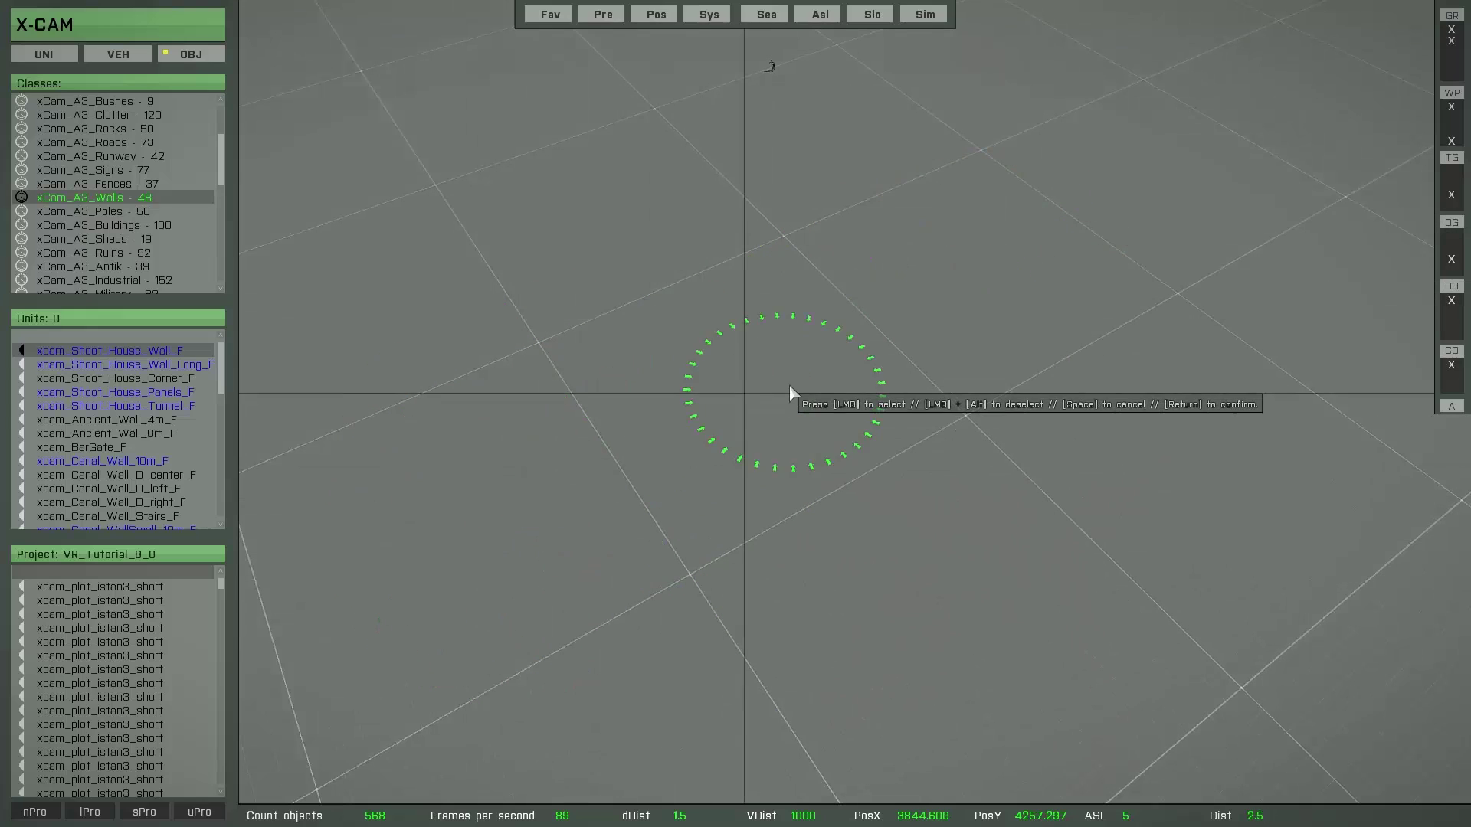
pyautogui.press('Delete')
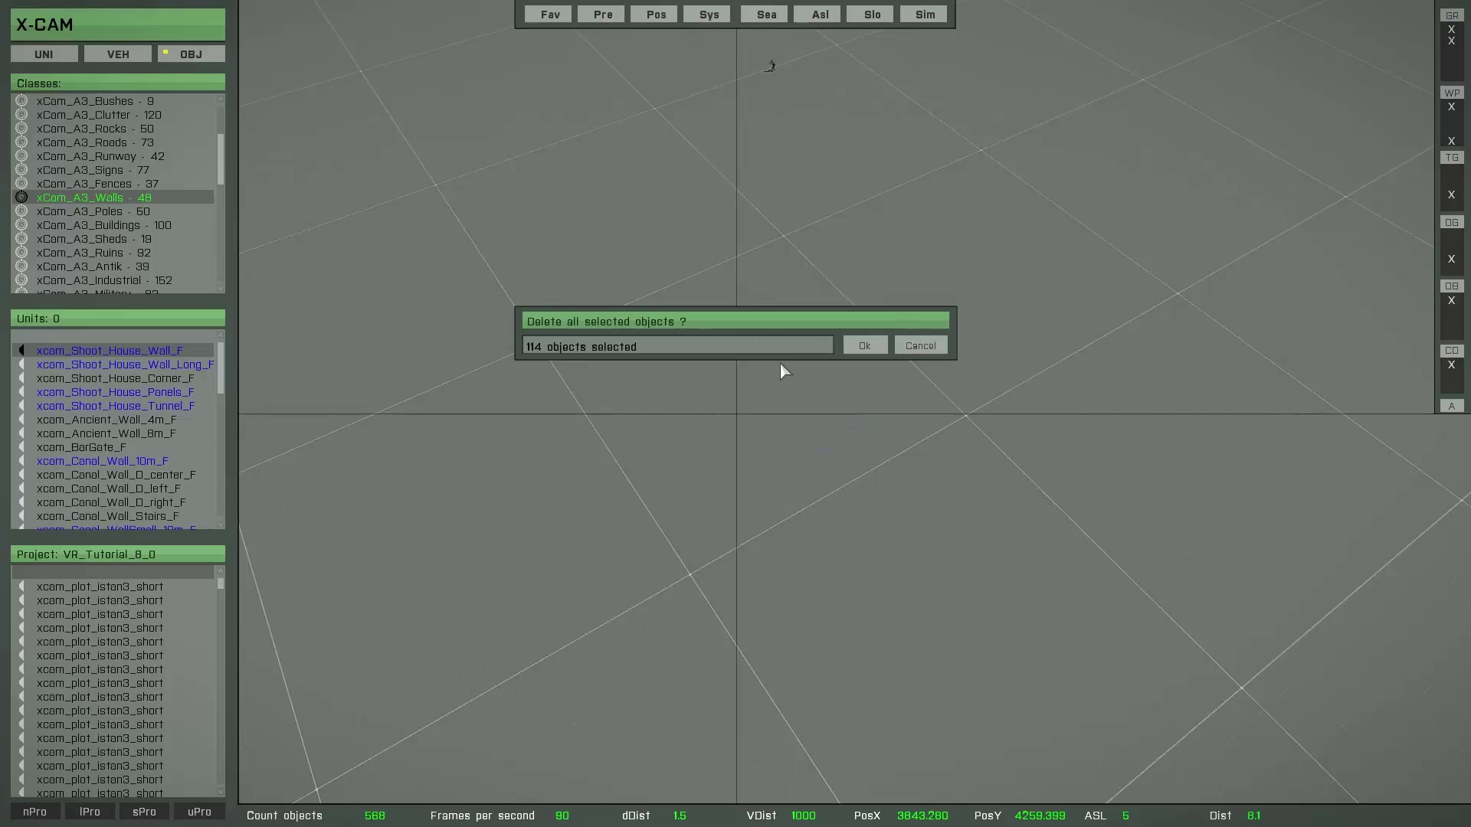
pyautogui.click(865, 346)
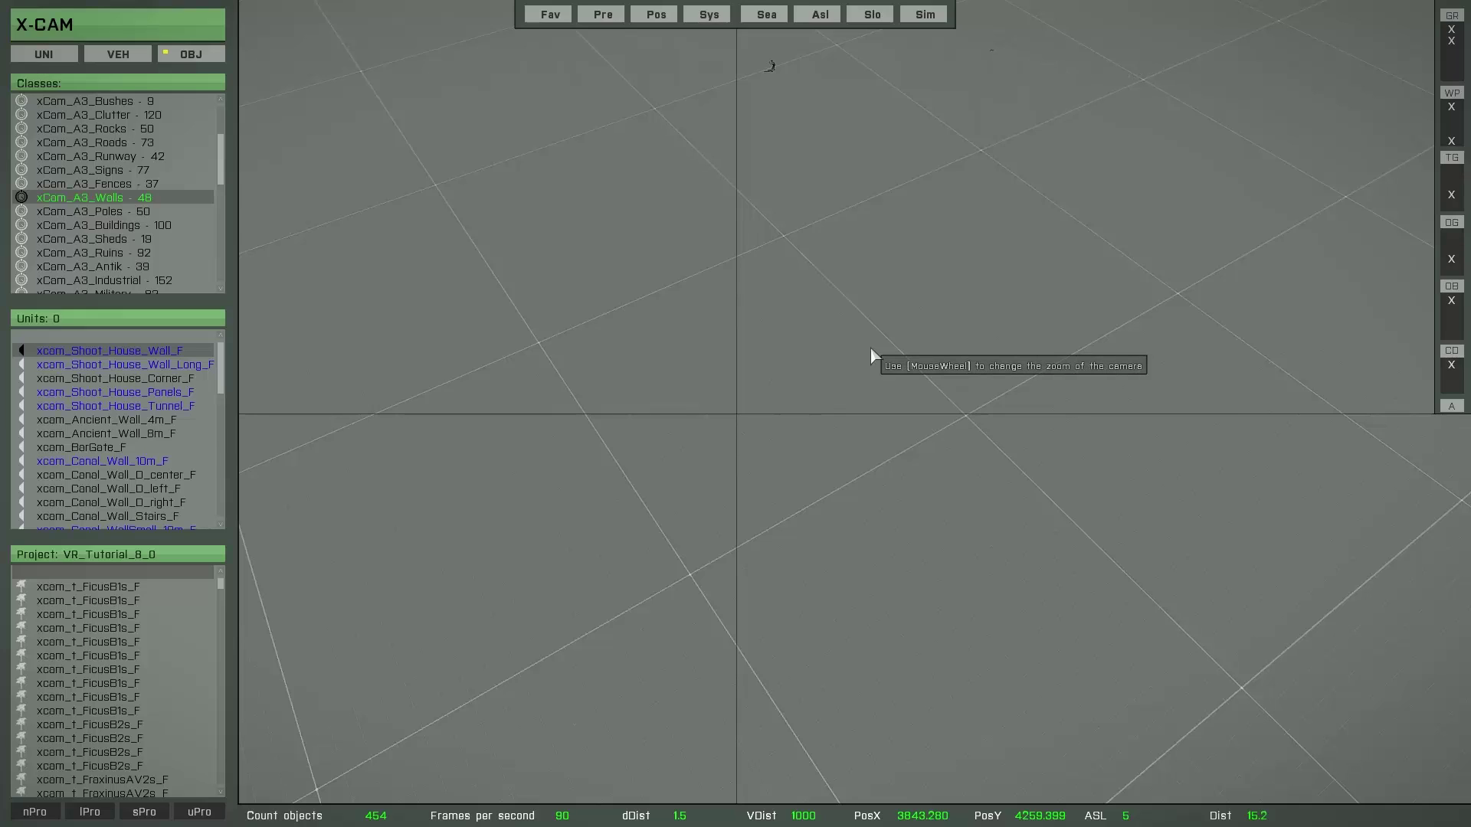
# Step: Unload the active project and load the saved project Tutorial_8
pyautogui.moveTo(229, 760)
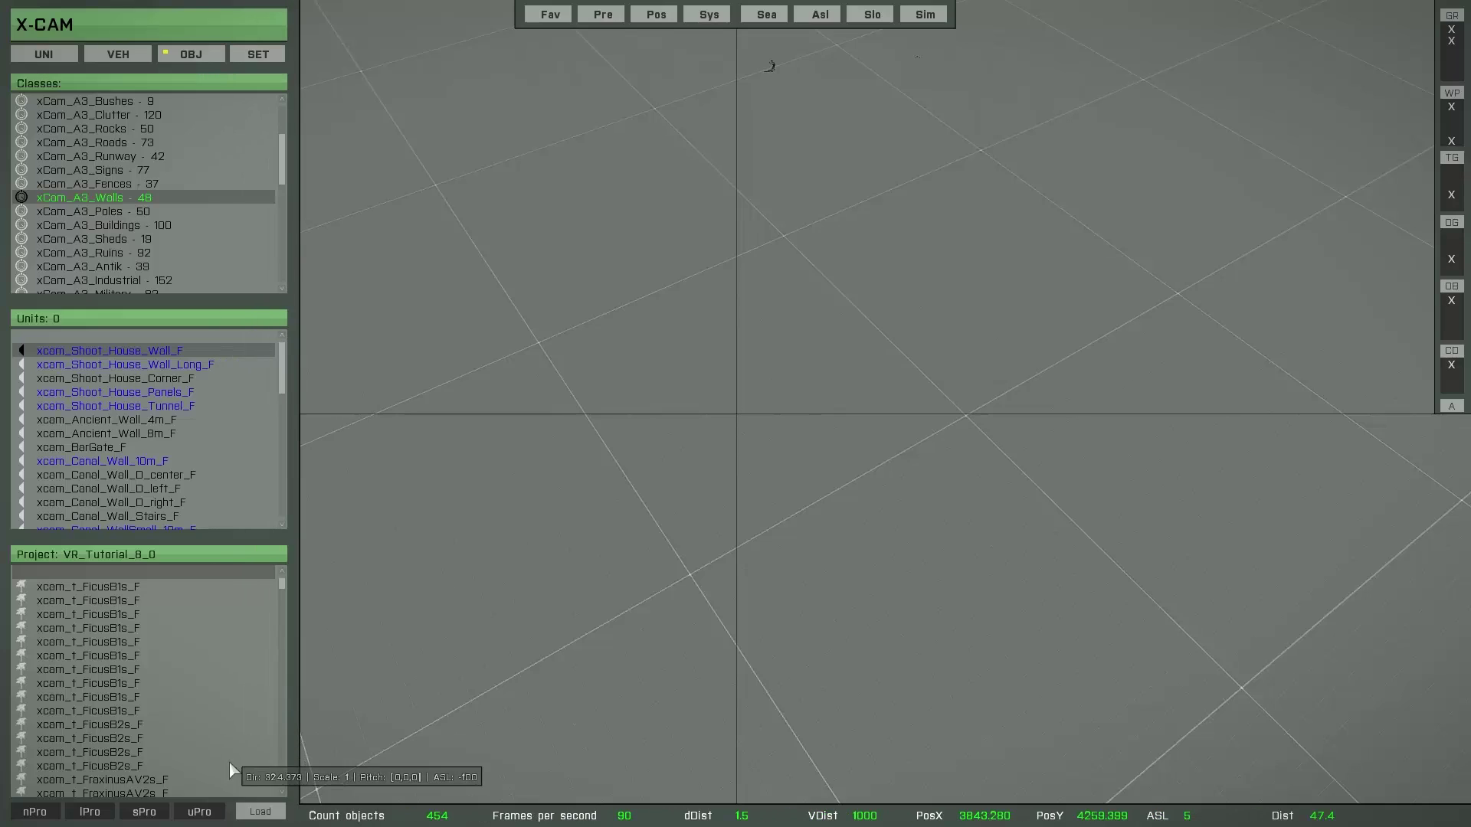
pyautogui.click(210, 816)
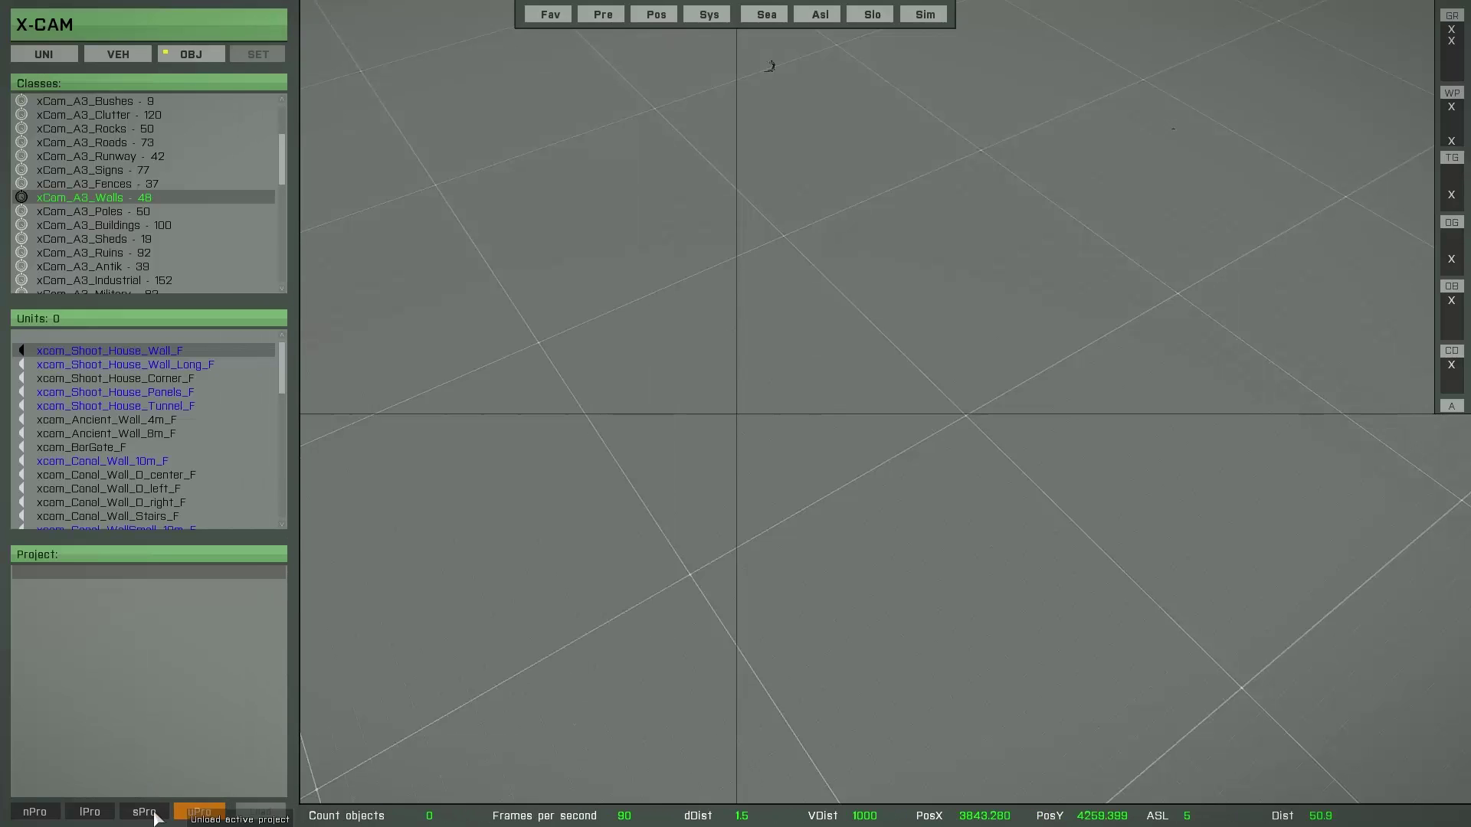
pyautogui.click(90, 811)
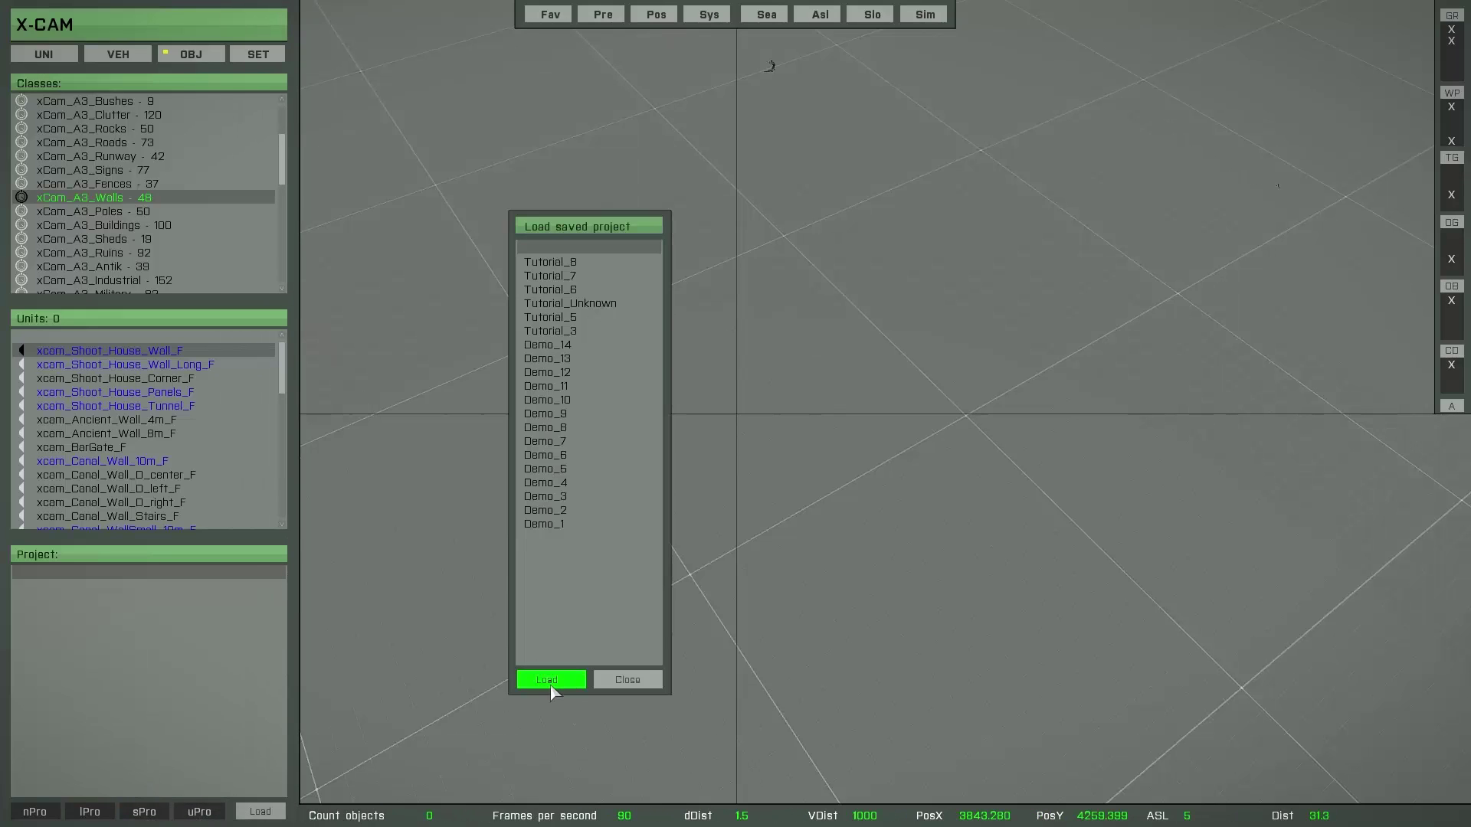
pyautogui.click(546, 262)
pyautogui.click(566, 680)
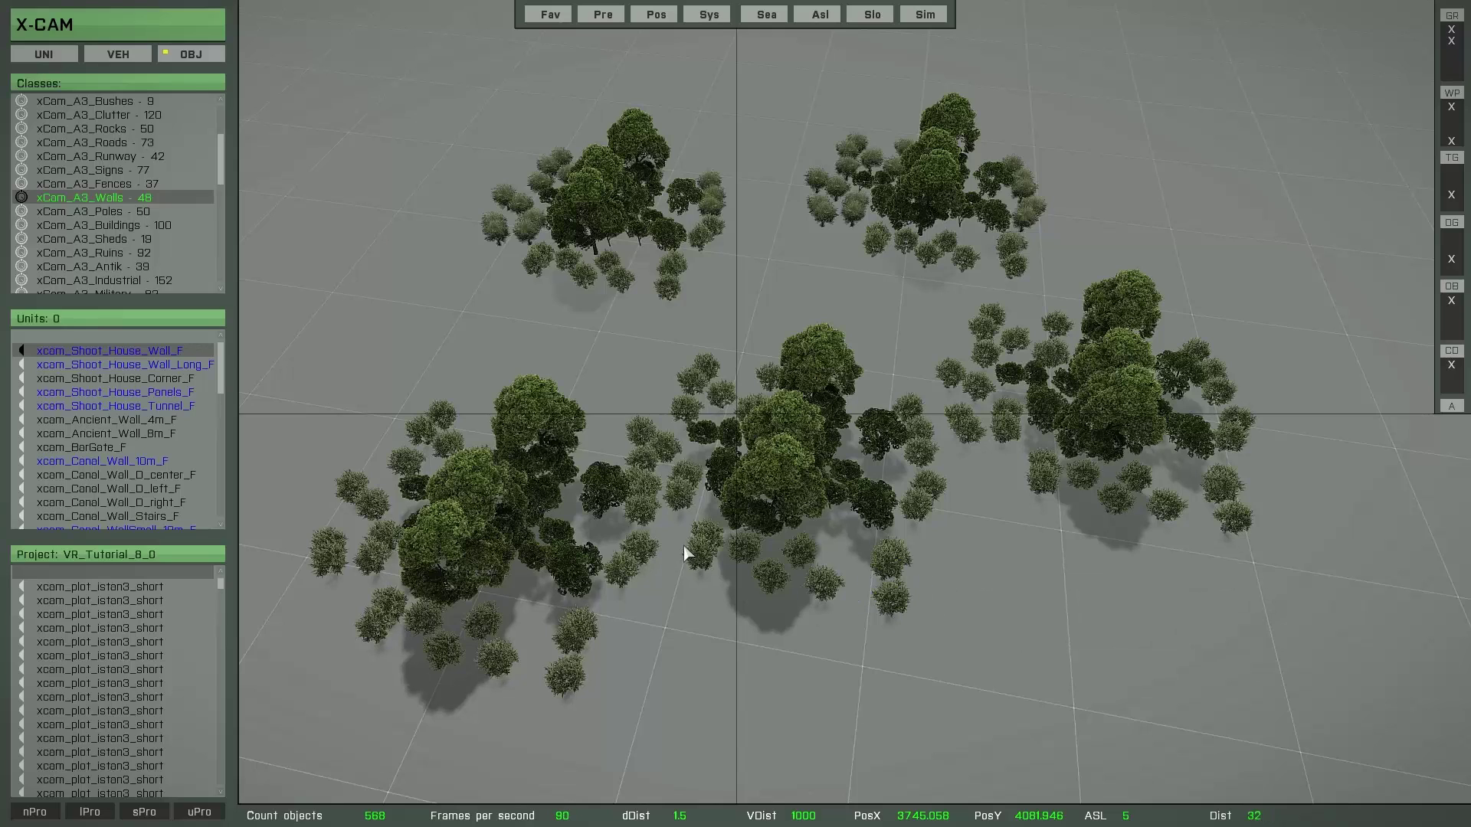
# Step: Start a brush selection limited to the xcam_t_OleaE1s_F bush type and set the brush range to 27 m
pyautogui.doubleClick(965, 420)
pyautogui.scroll(3, 773, 570)
pyautogui.scroll(-5, 773, 570)
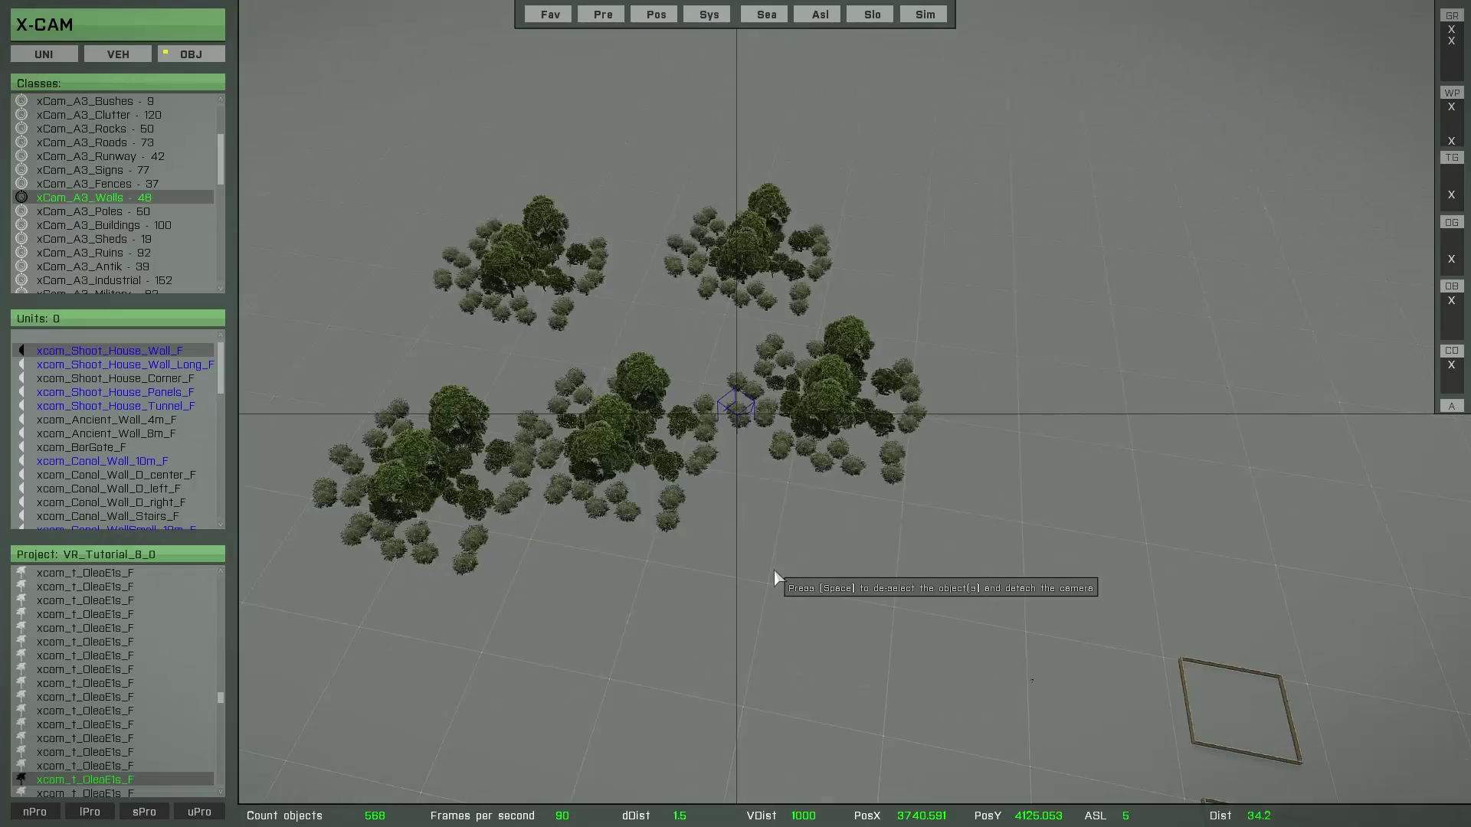
pyautogui.press('l')
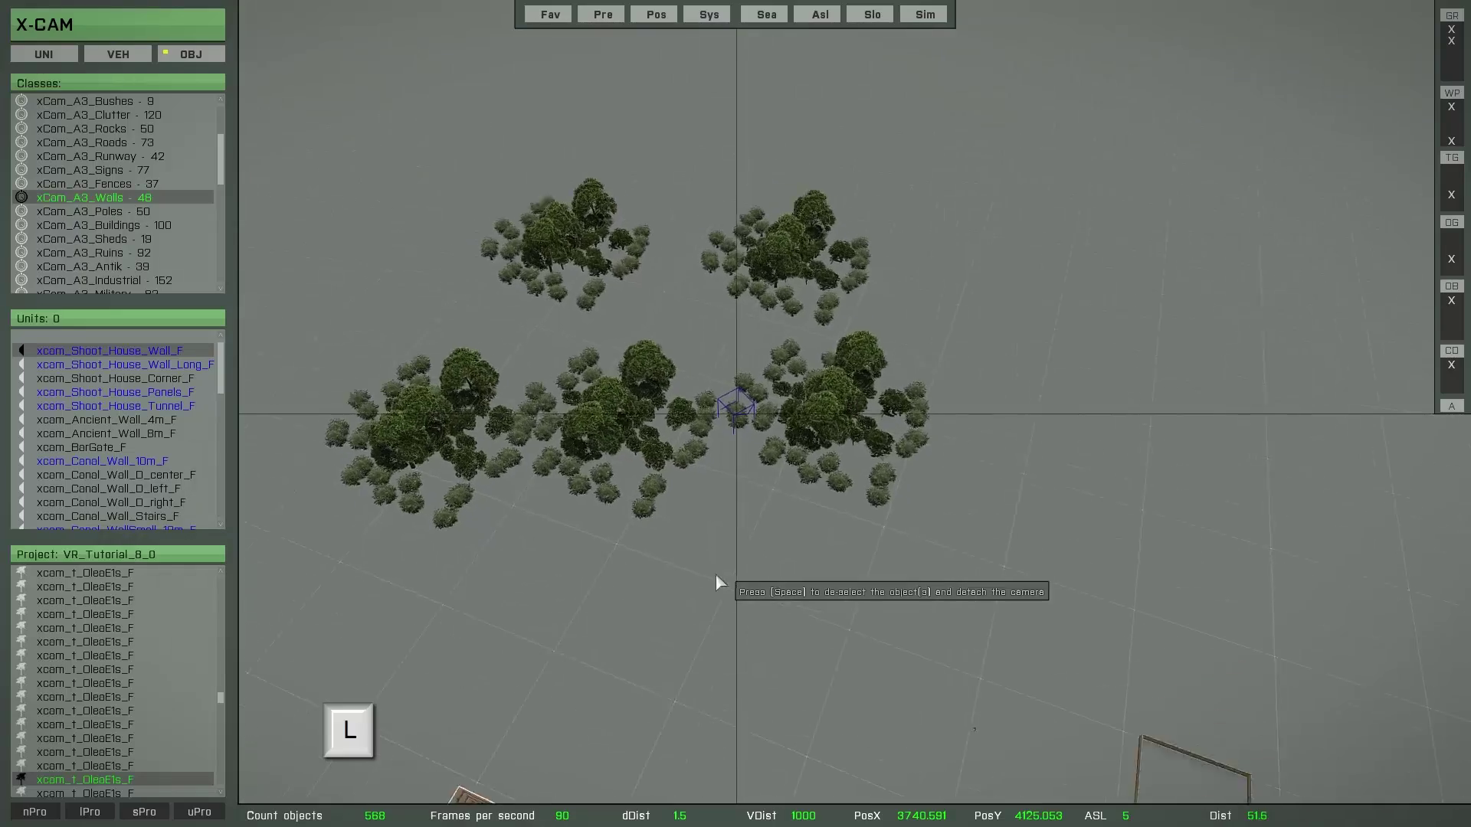
pyautogui.press('l')
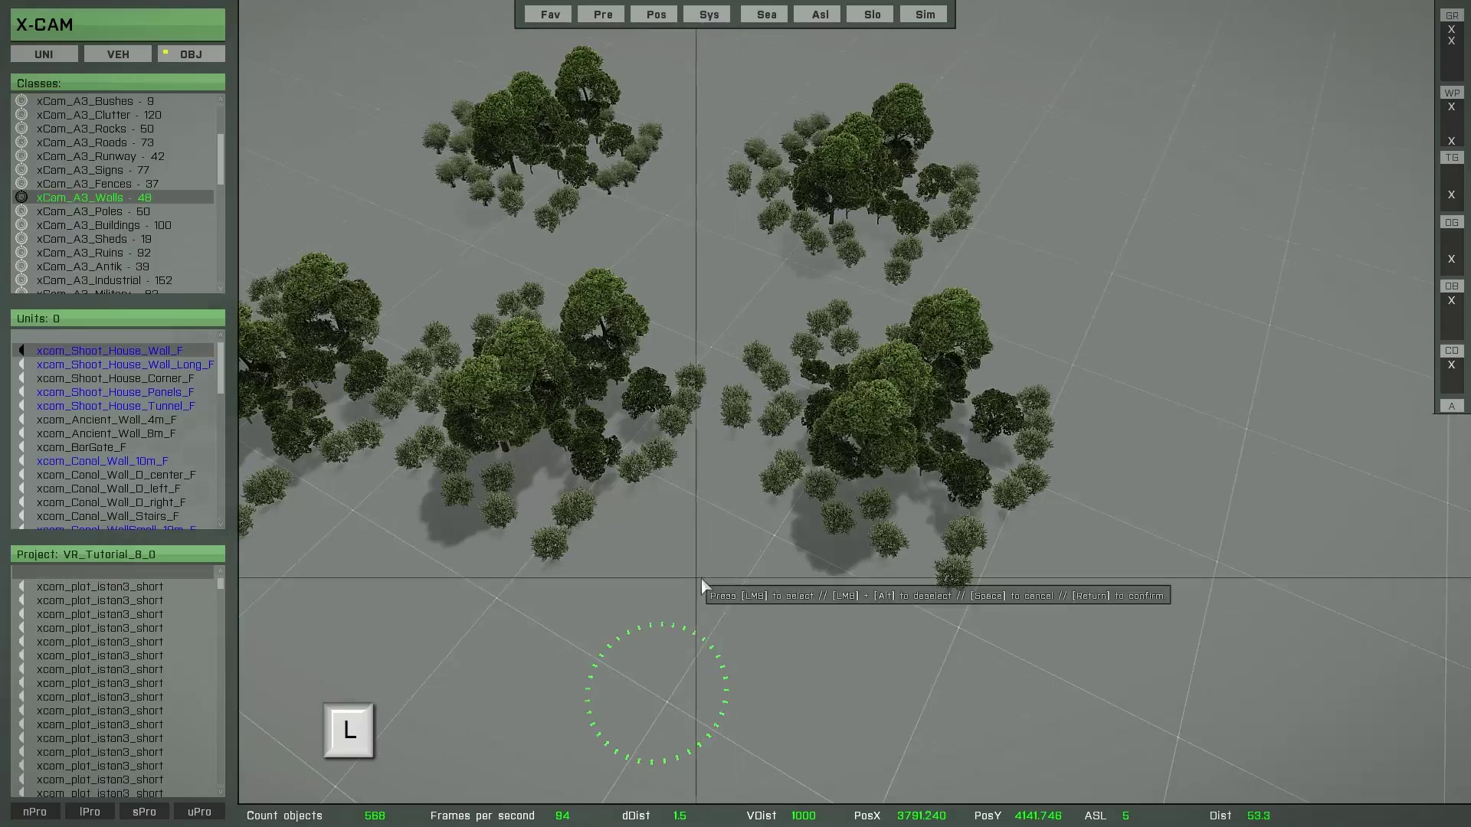
pyautogui.moveTo(745, 567); pyautogui.dragTo(849, 582, button='right')
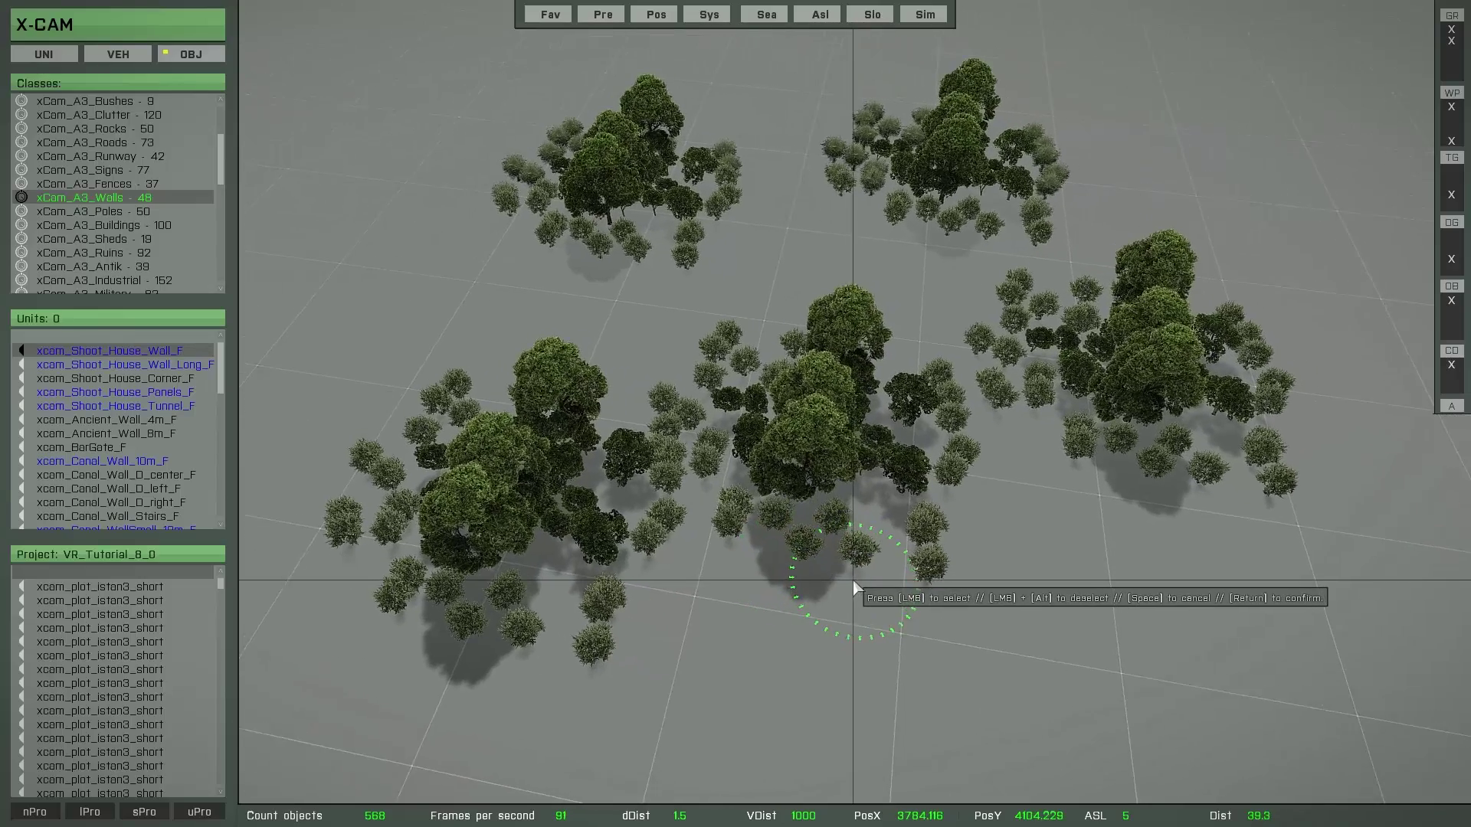
pyautogui.click(852, 586)
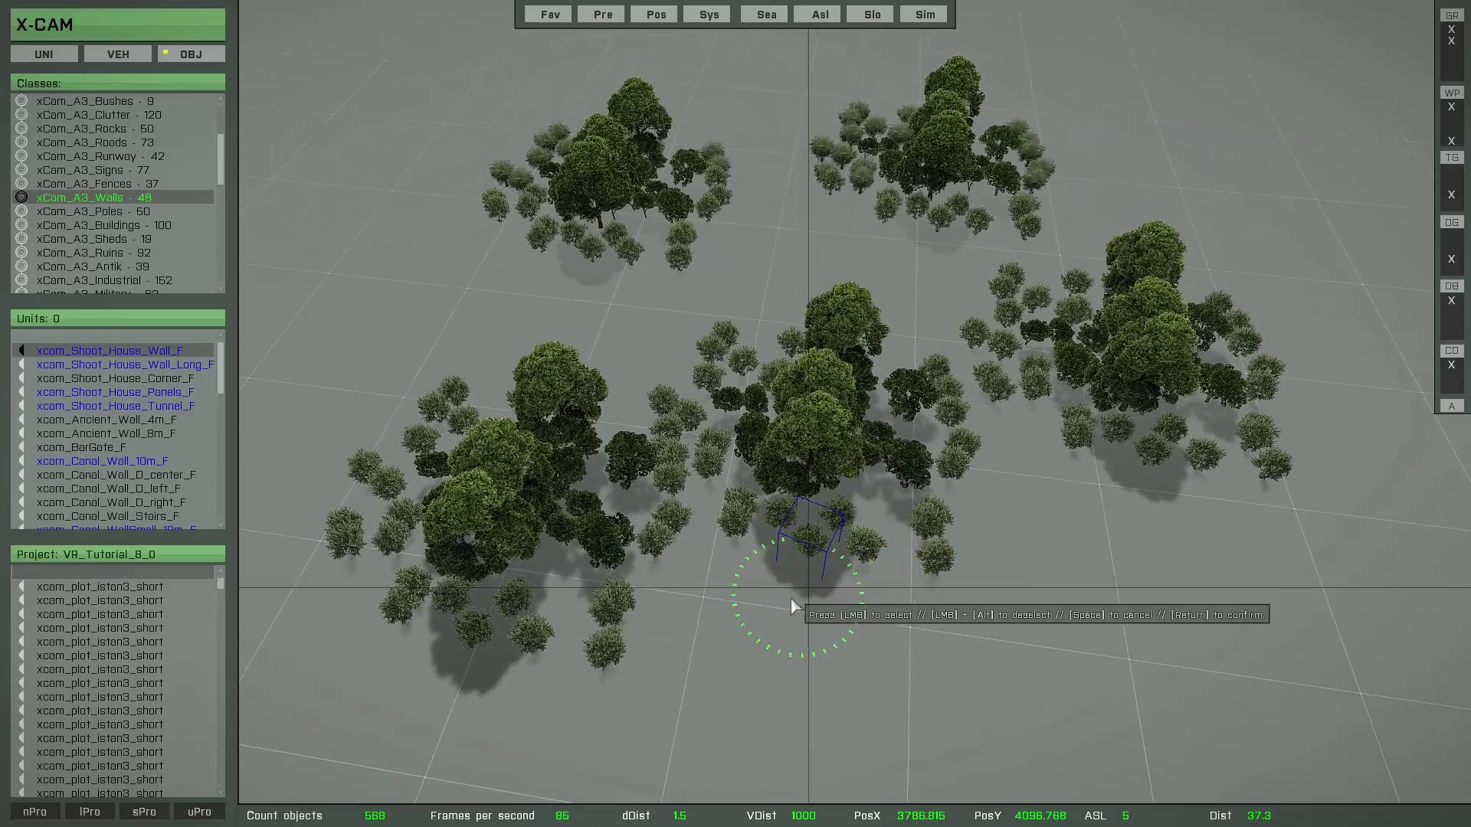
pyautogui.scroll(5, 766, 615)
pyautogui.click(761, 610)
pyautogui.scroll(5, 760, 610)
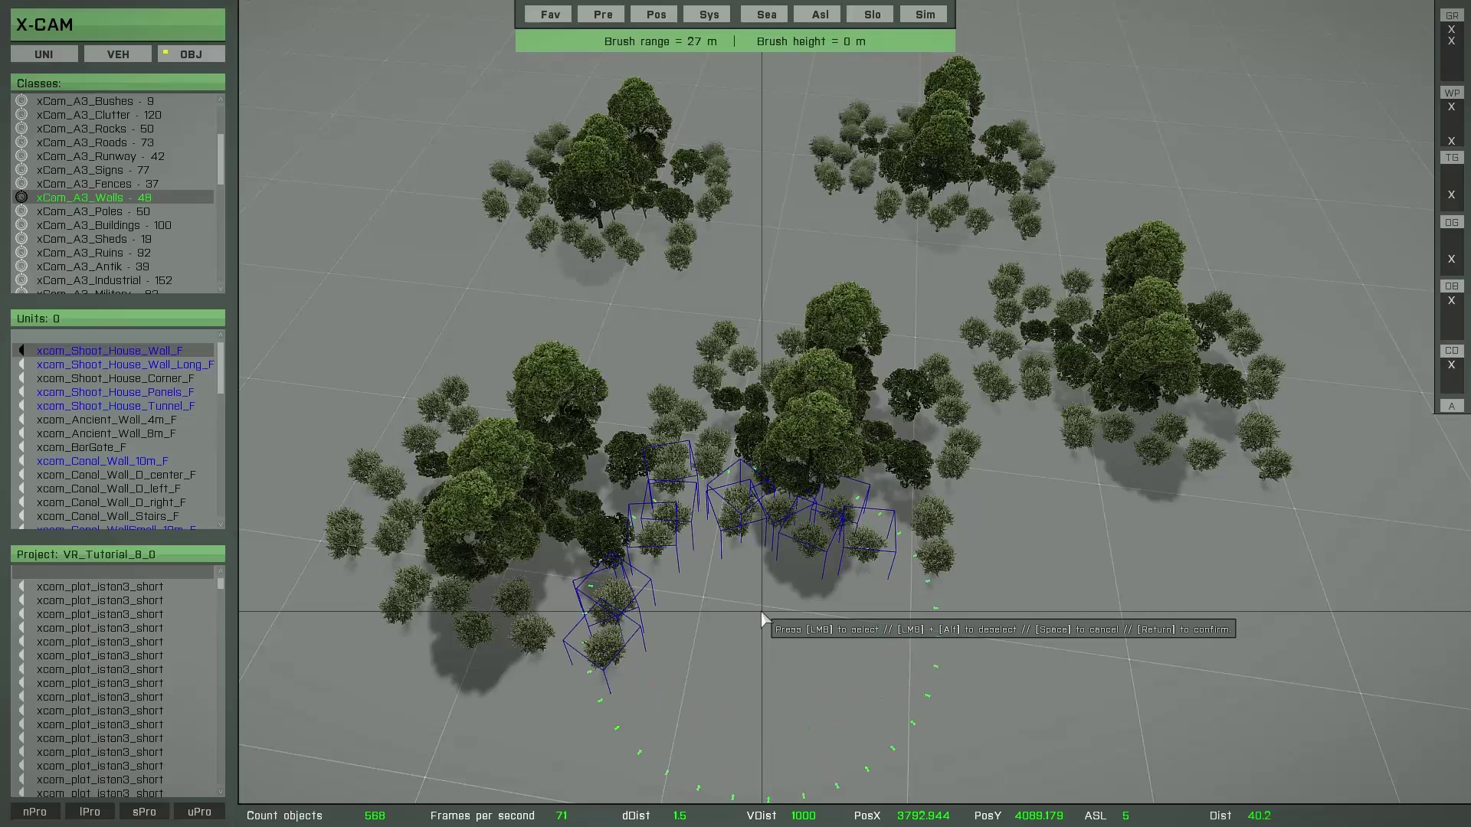
# Step: Brush-select the olive bushes in all five tree clusters, request deletion of the selected objects, and cancel the request
pyautogui.moveTo(760, 610); pyautogui.dragTo(746, 429)
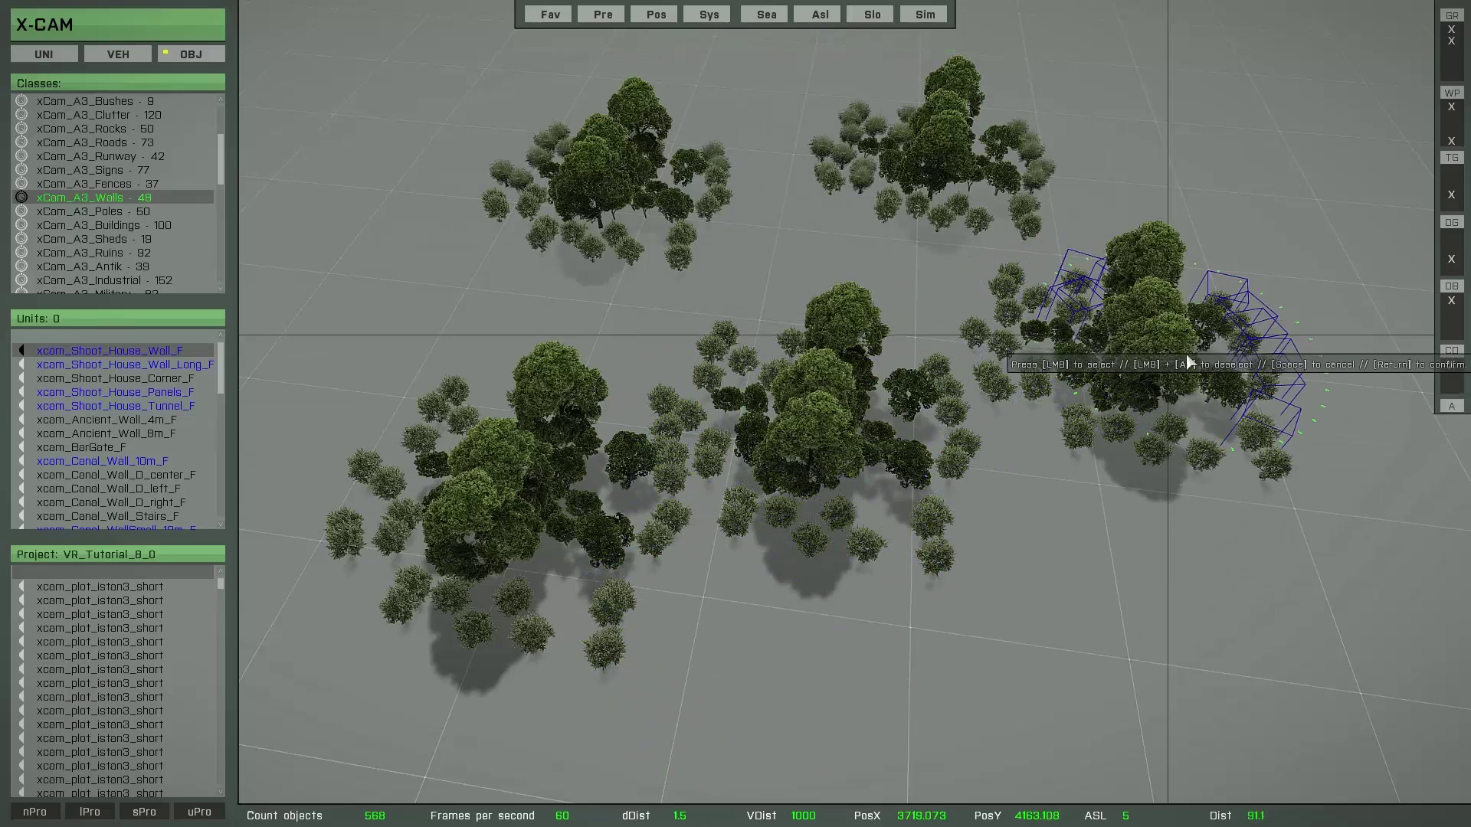
pyautogui.moveTo(1078, 339)
pyautogui.mouseDown()
pyautogui.moveTo(1095, 377)
pyautogui.moveTo(815, 417)
pyautogui.moveTo(821, 483)
pyautogui.moveTo(637, 574)
pyautogui.moveTo(457, 509)
pyautogui.moveTo(551, 276)
pyautogui.moveTo(674, 178)
pyautogui.moveTo(778, 237)
pyautogui.moveTo(988, 165)
pyautogui.moveTo(913, 246)
pyautogui.moveTo(967, 335)
pyautogui.mouseUp()
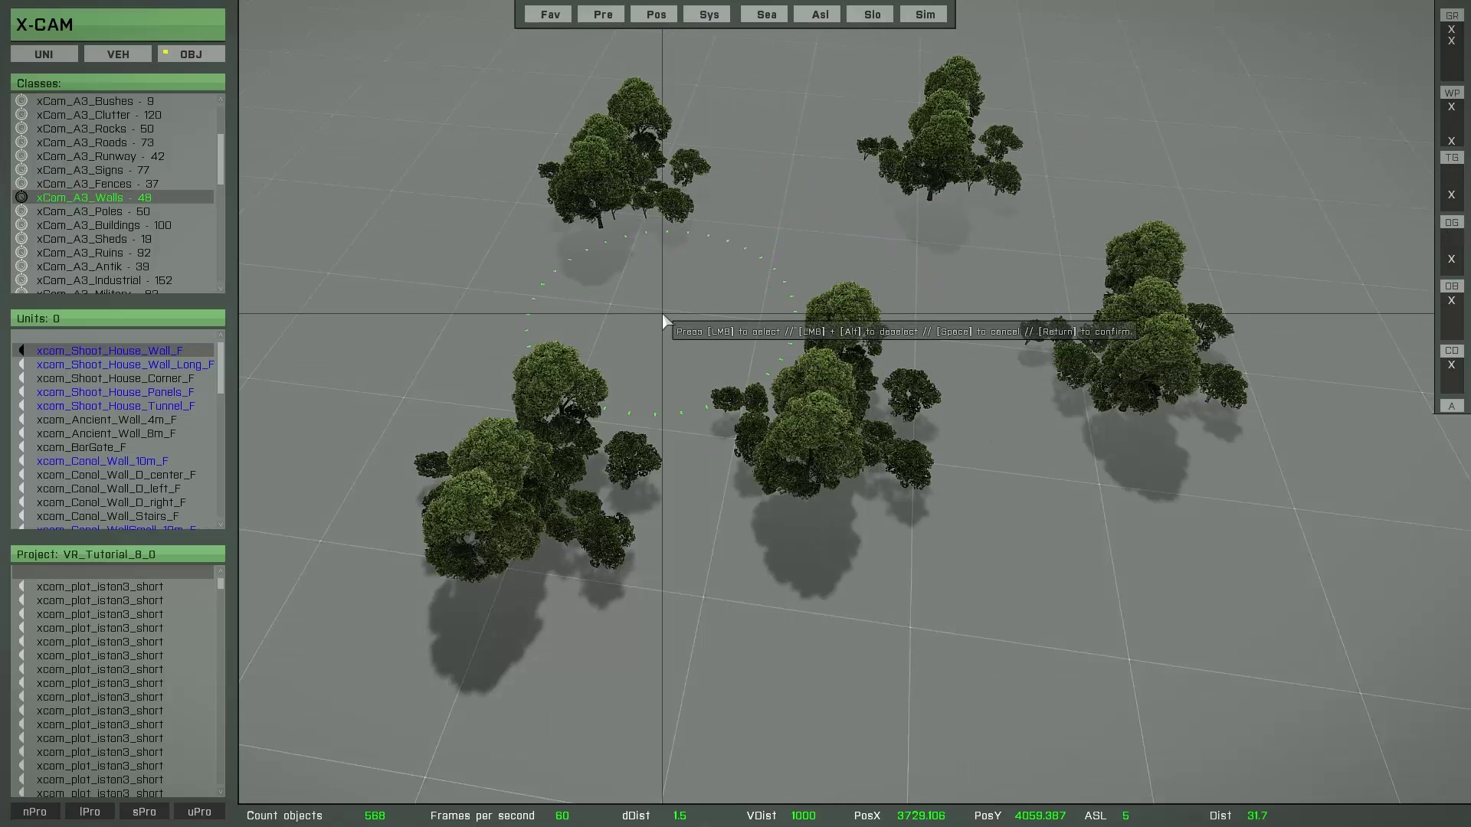
pyautogui.press('Return')
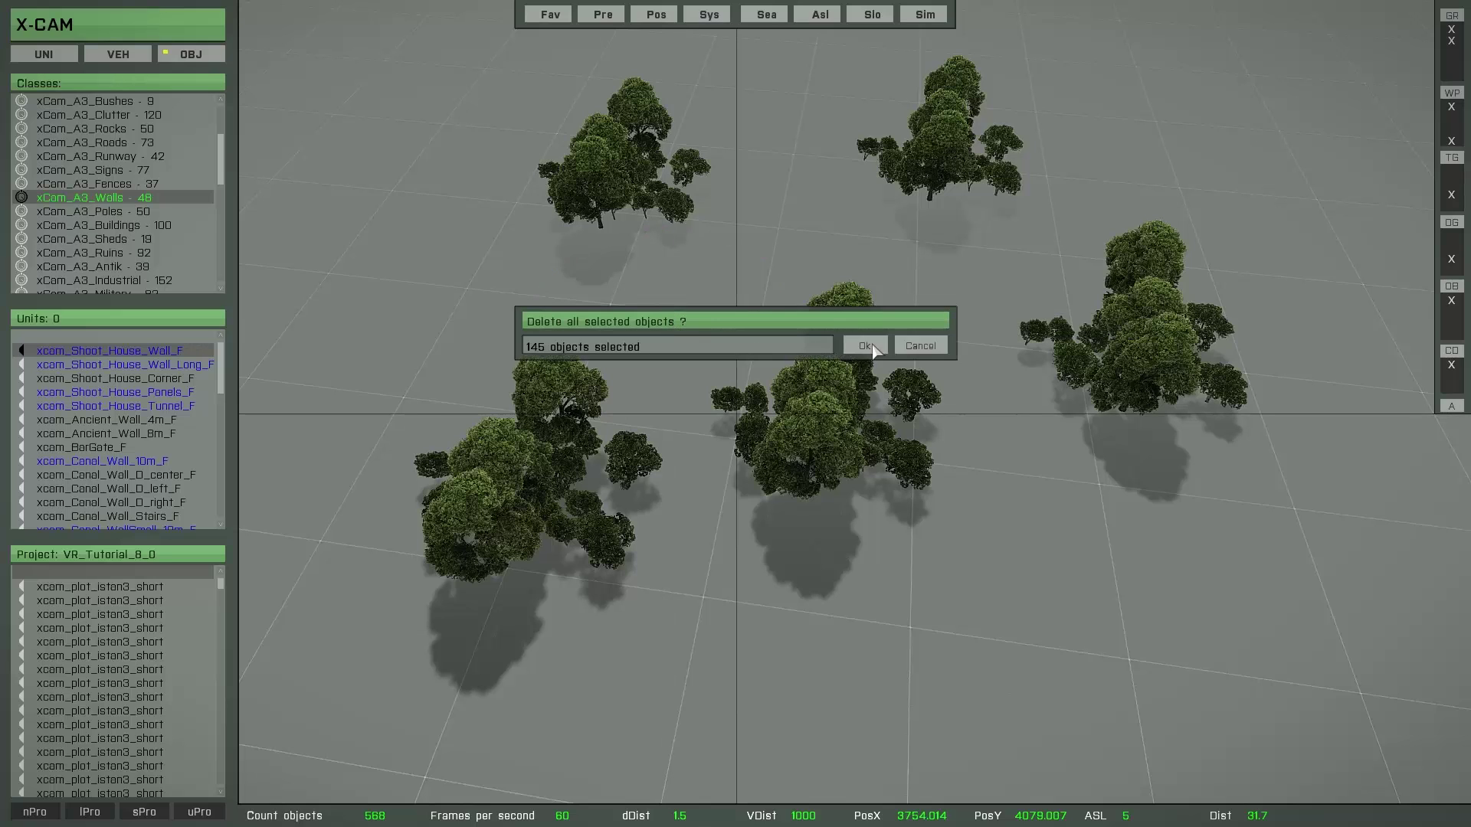
pyautogui.click(913, 345)
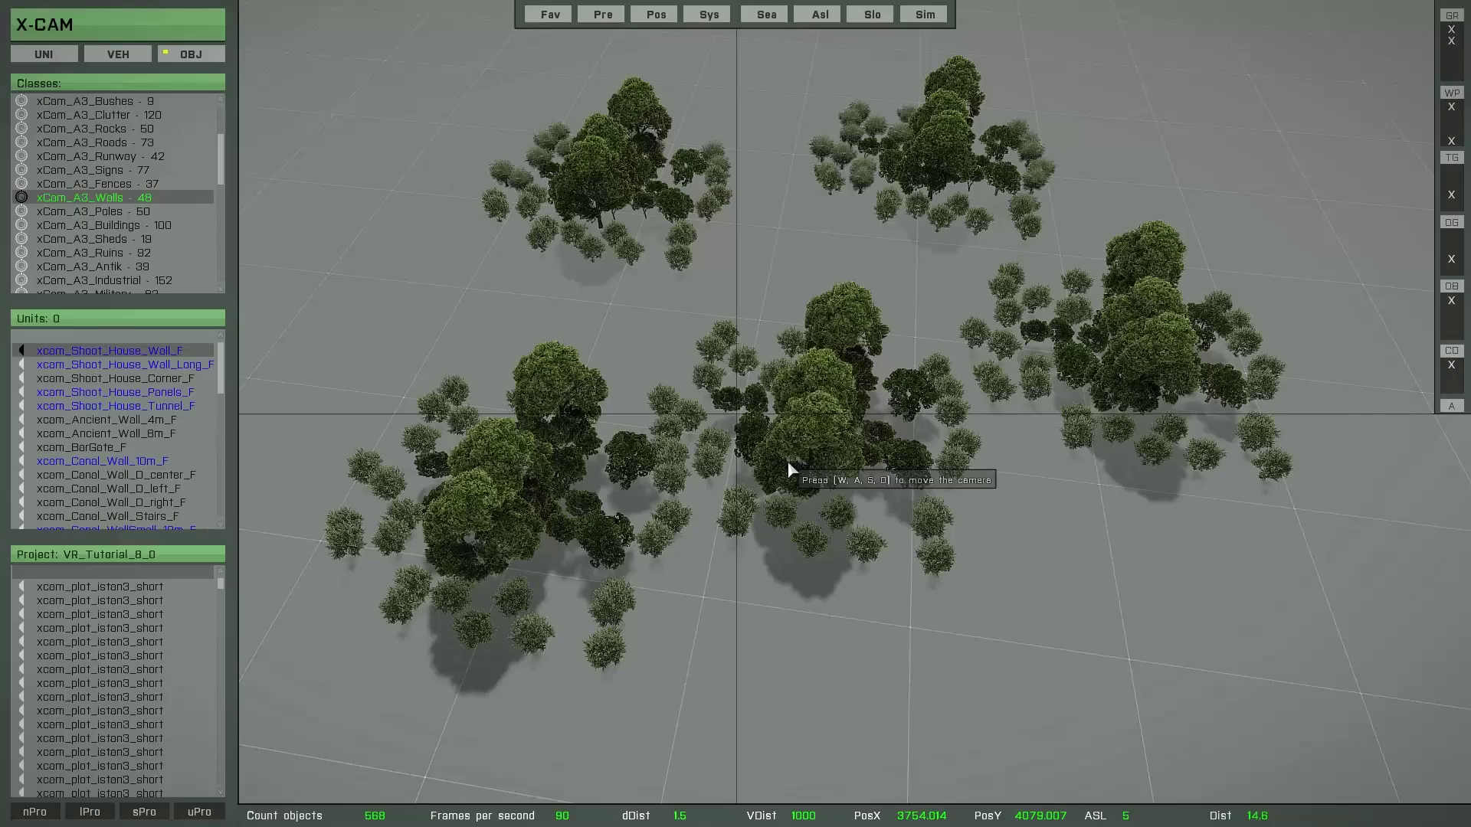
# Step: Select a bright green small tree and a neighbouring dark green bush together in the nearest cluster
pyautogui.moveTo(788, 462); pyautogui.dragTo(664, 520, button='right')
pyautogui.scroll(3, 783, 482)
pyautogui.scroll(1, 664, 529)
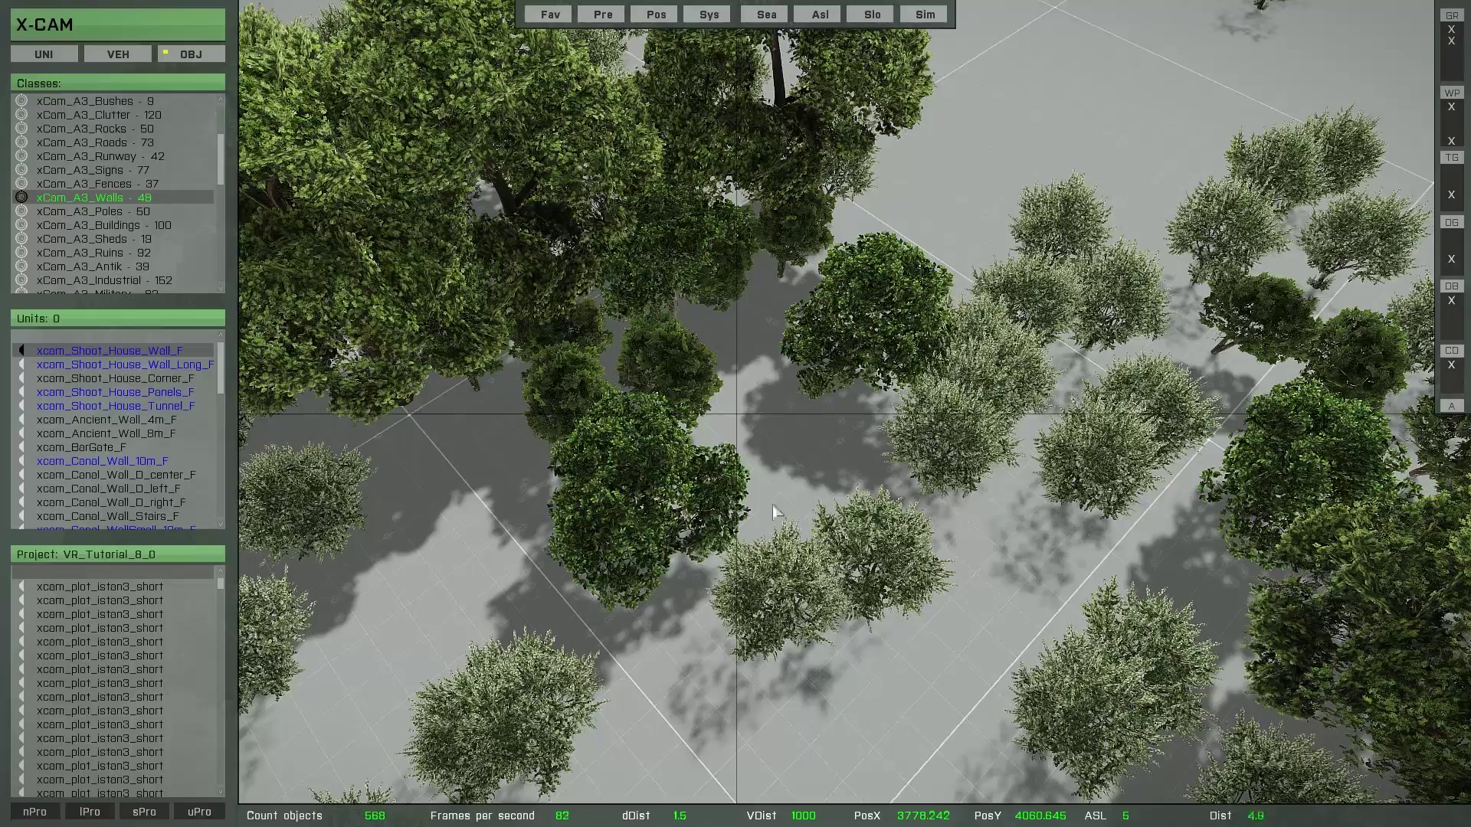
pyautogui.scroll(1, 772, 504)
pyautogui.scroll(-3, 840, 512)
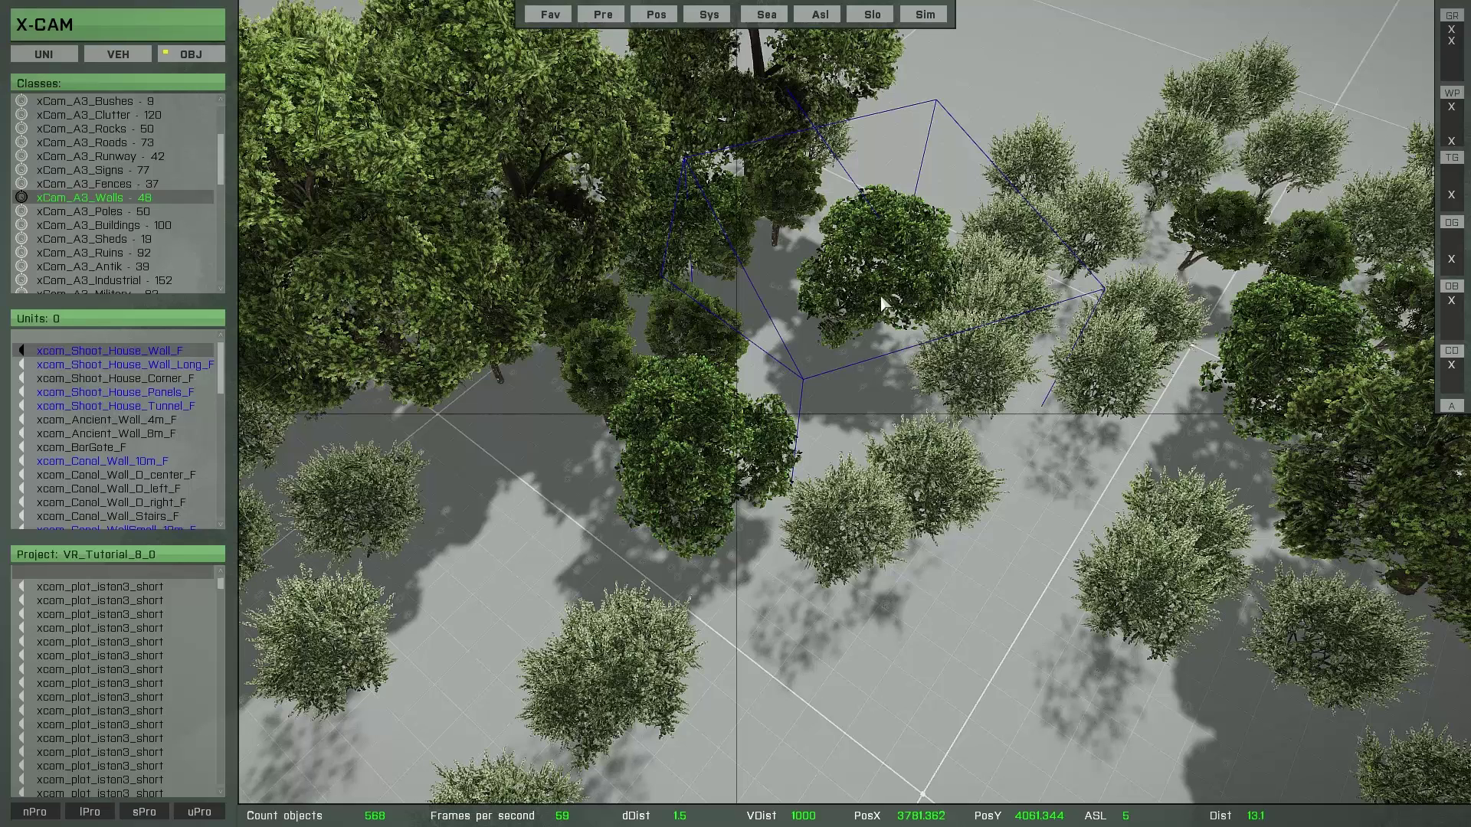
pyautogui.keyDown('ctrl'); pyautogui.click(880, 304); pyautogui.keyUp('ctrl')
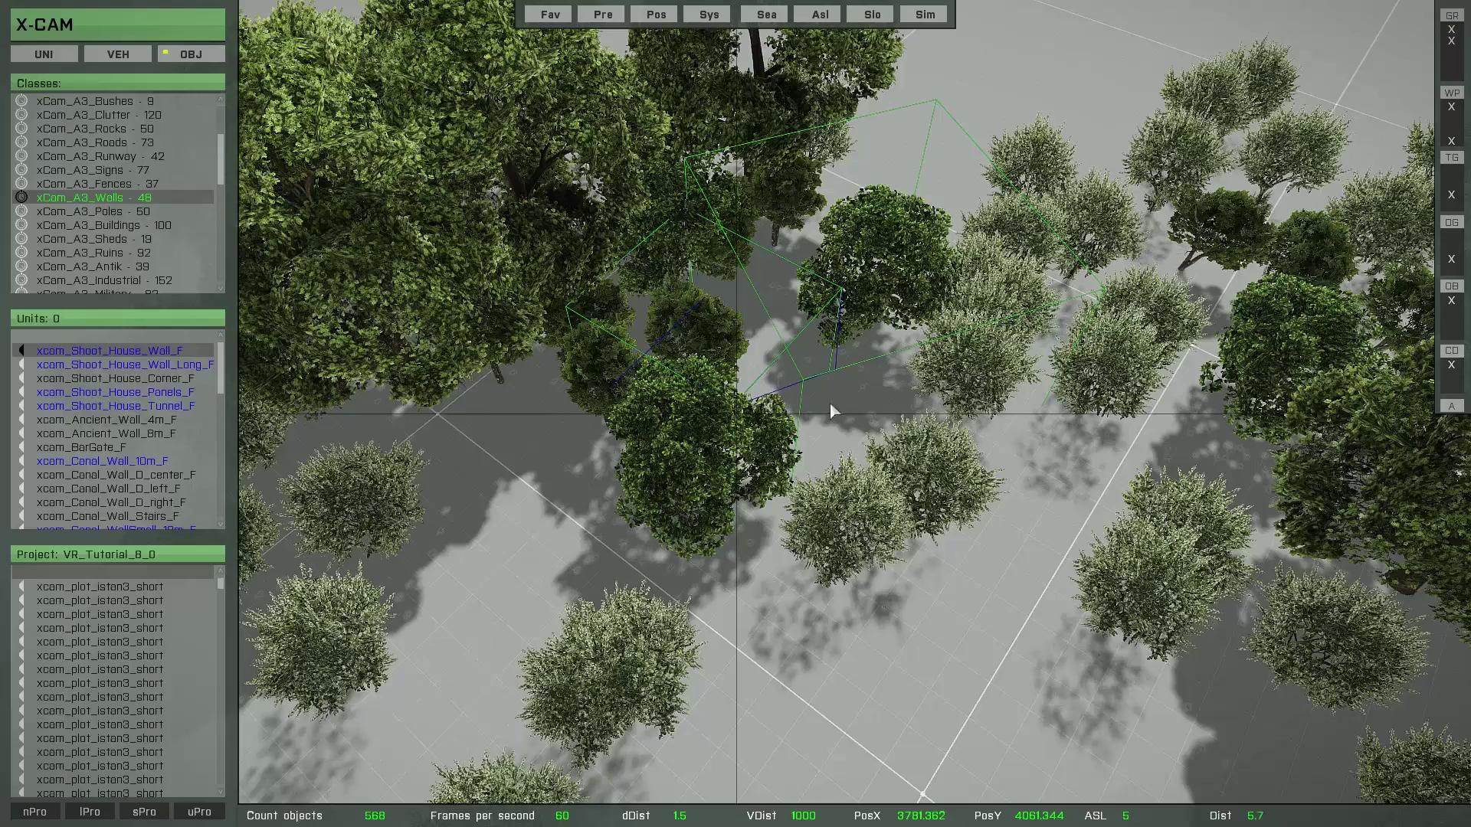
pyautogui.scroll(-5, 830, 402)
pyautogui.scroll(-5, 925, 413)
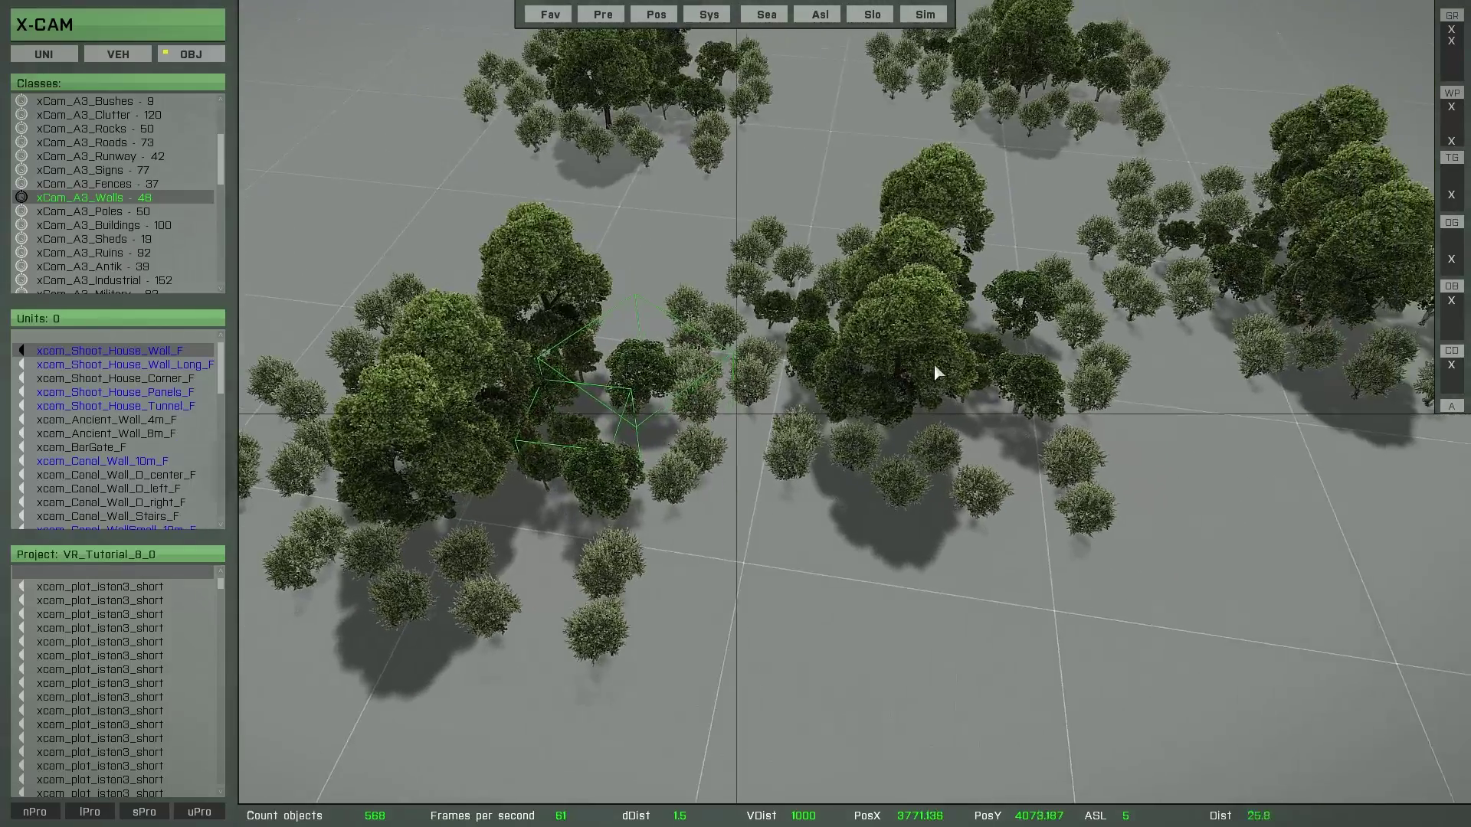
pyautogui.scroll(2, 913, 386)
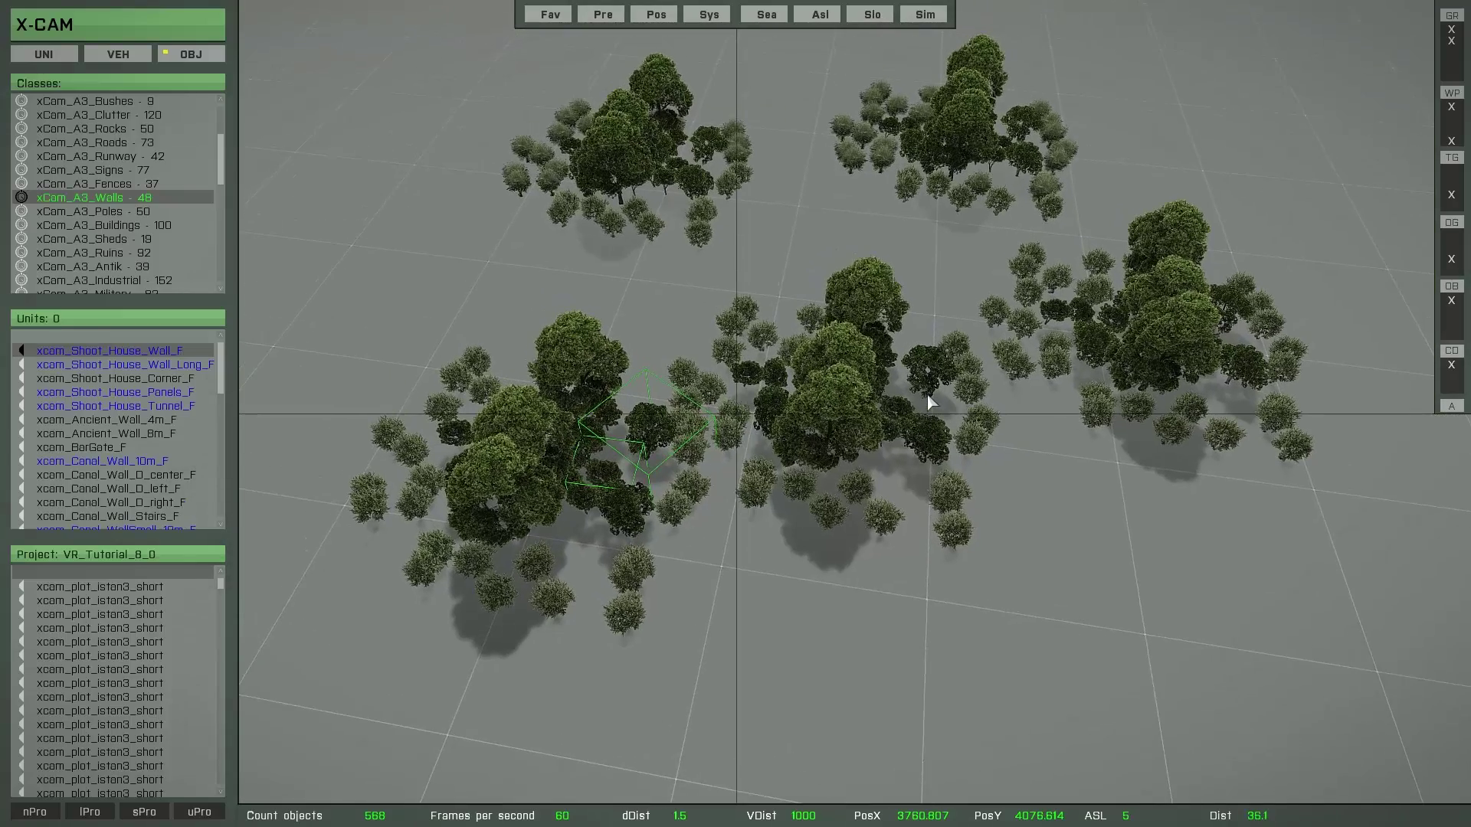
# Step: Brush-select all objects matching the two selected types across the five tree clusters and delete them
pyautogui.press('l')
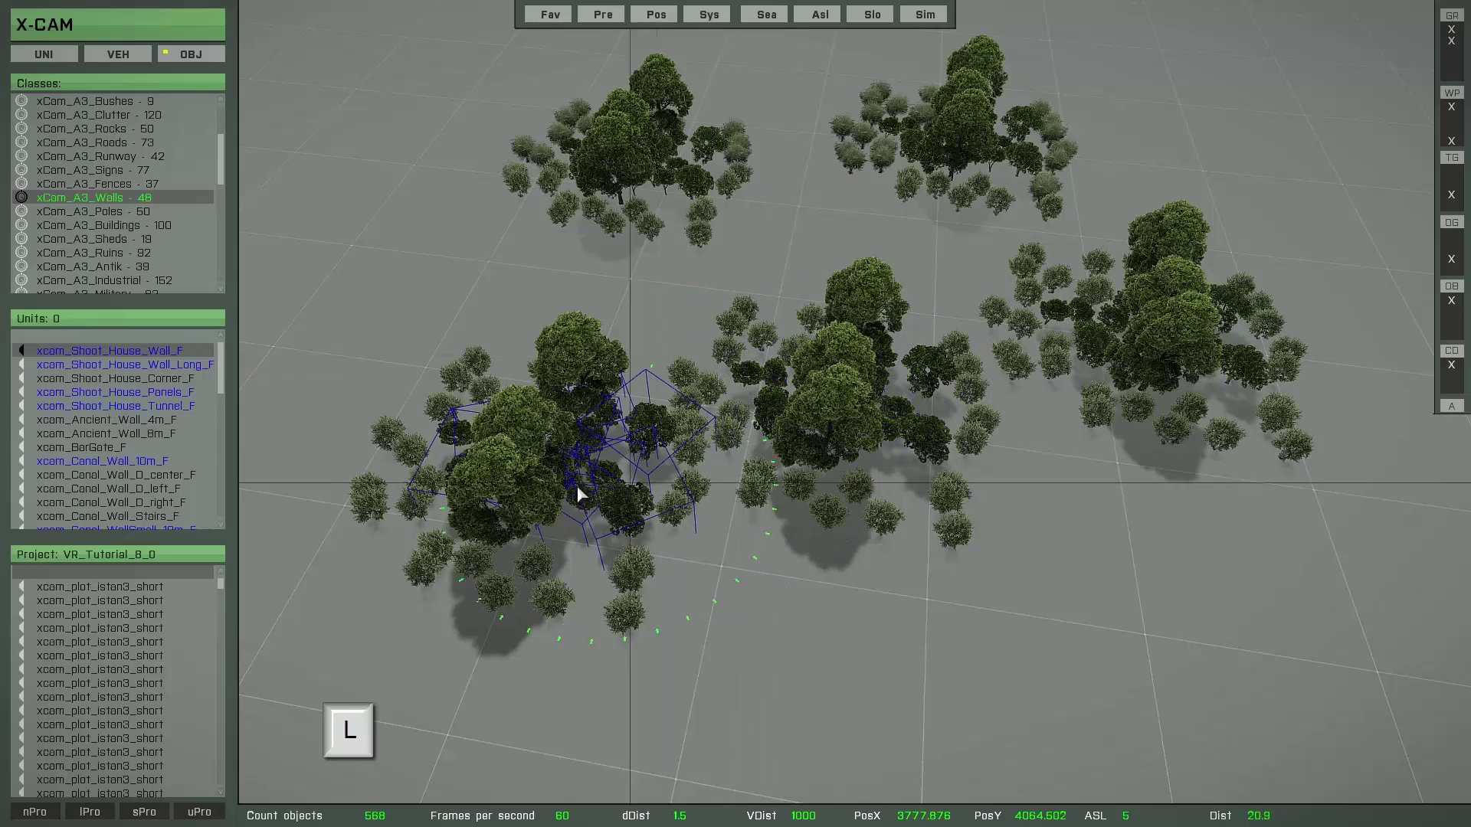
pyautogui.moveTo(498, 458)
pyautogui.mouseDown()
pyautogui.moveTo(519, 470)
pyautogui.moveTo(757, 425)
pyautogui.mouseUp()
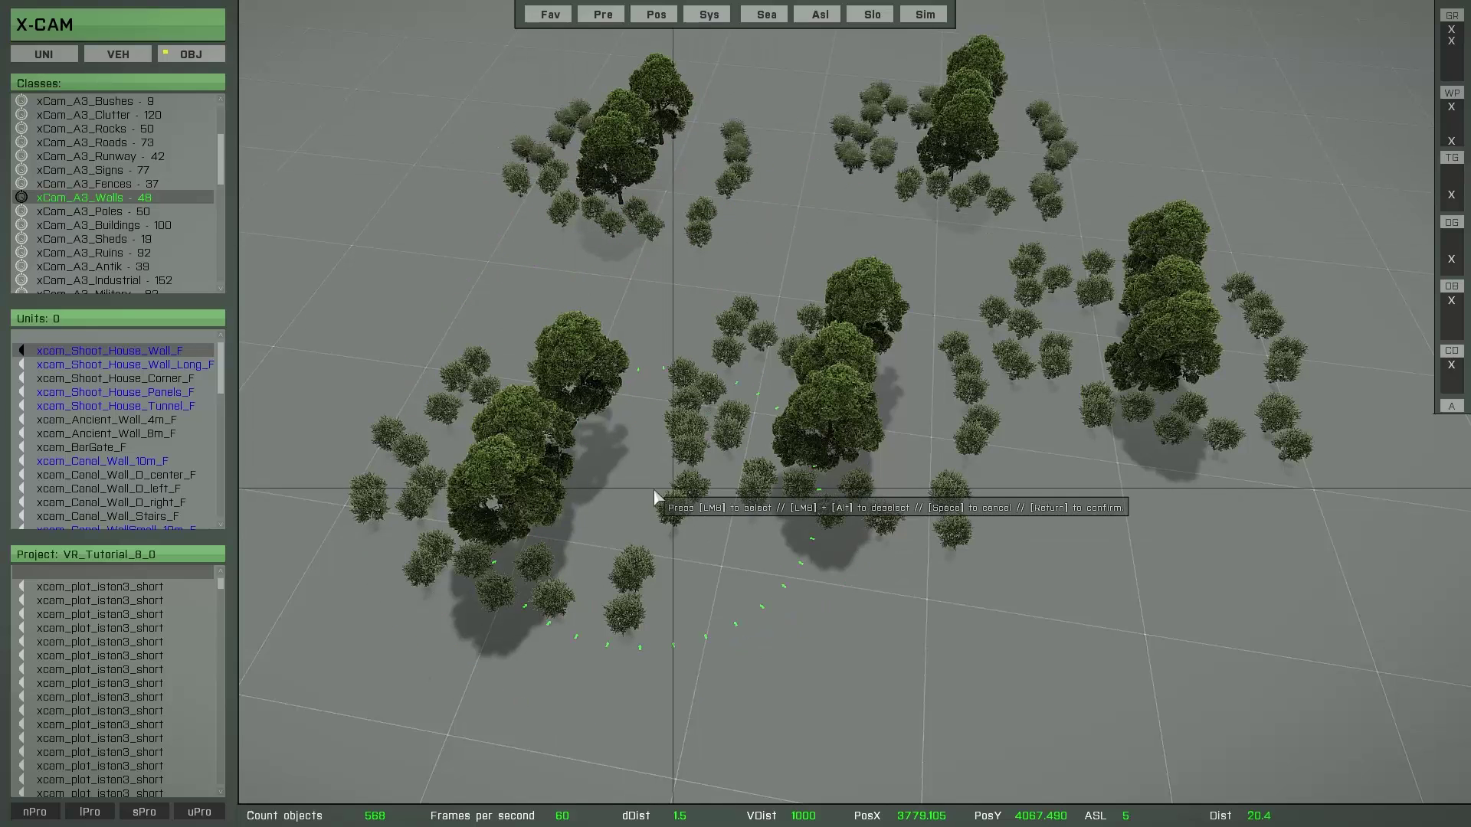
pyautogui.click(717, 489)
pyautogui.press('Return')
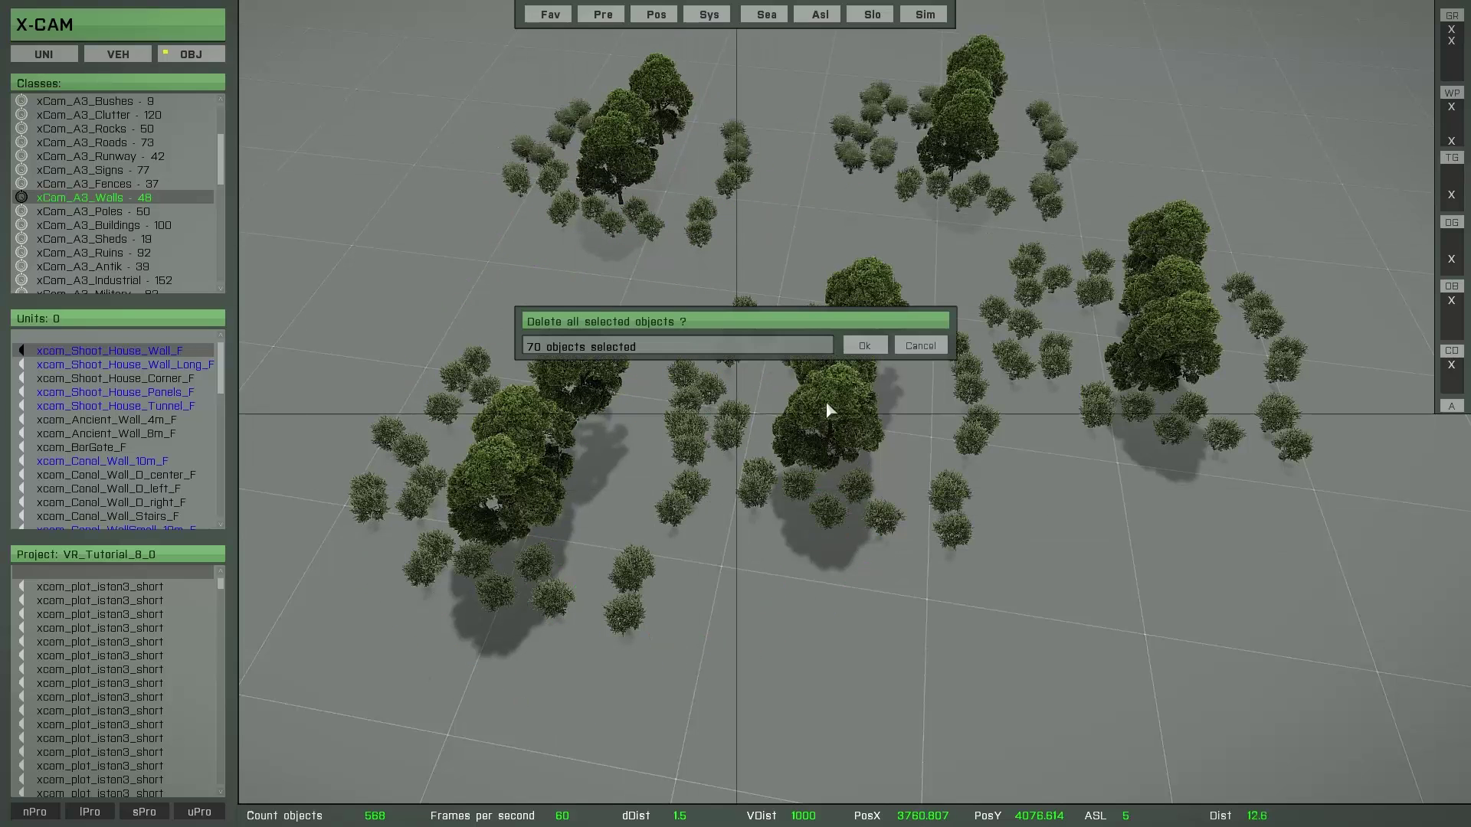
pyautogui.click(857, 346)
pyautogui.moveTo(614, 548); pyautogui.dragTo(893, 397, button='right')
pyautogui.scroll(3, 818, 536)
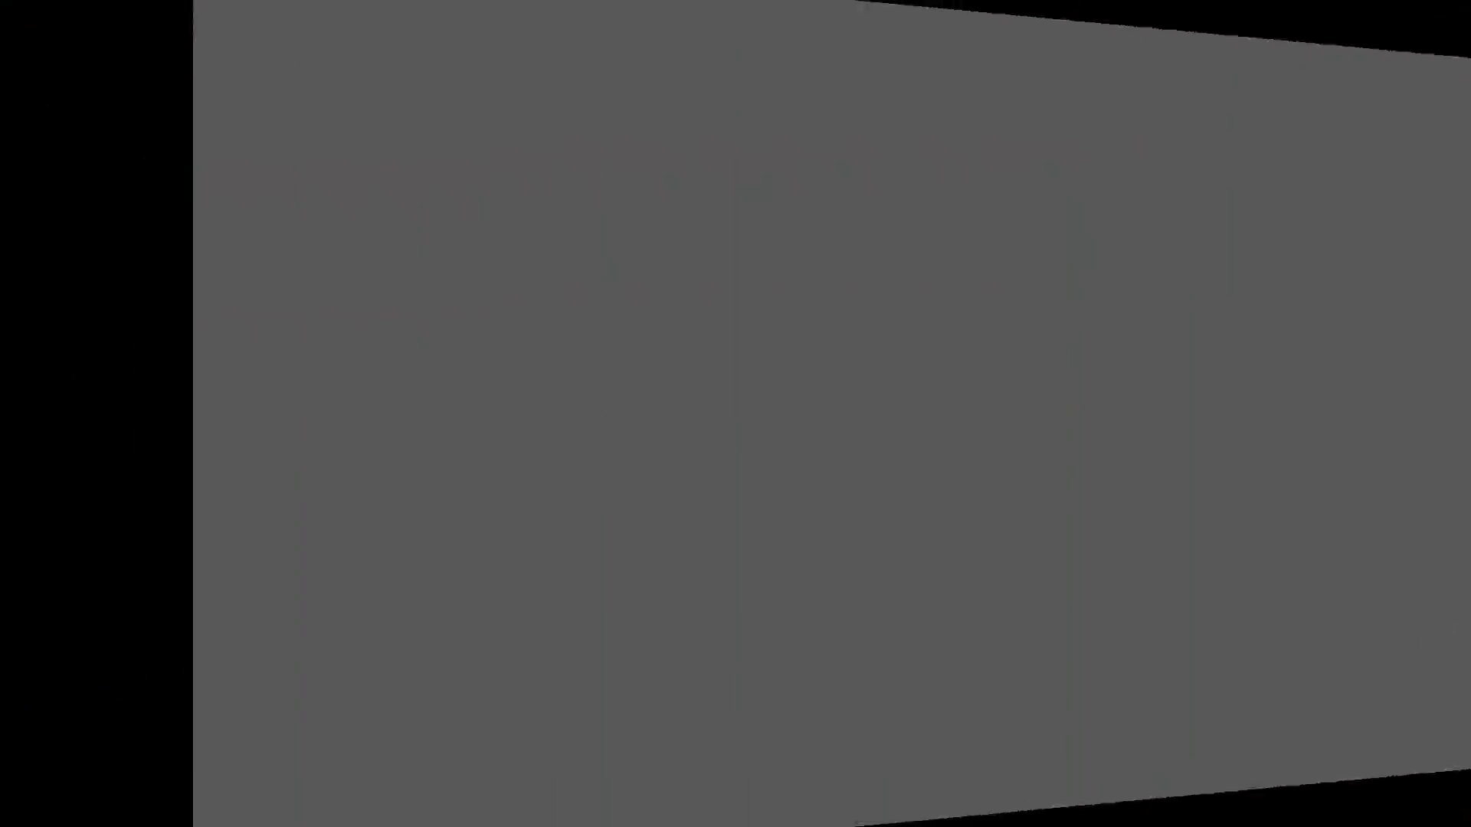